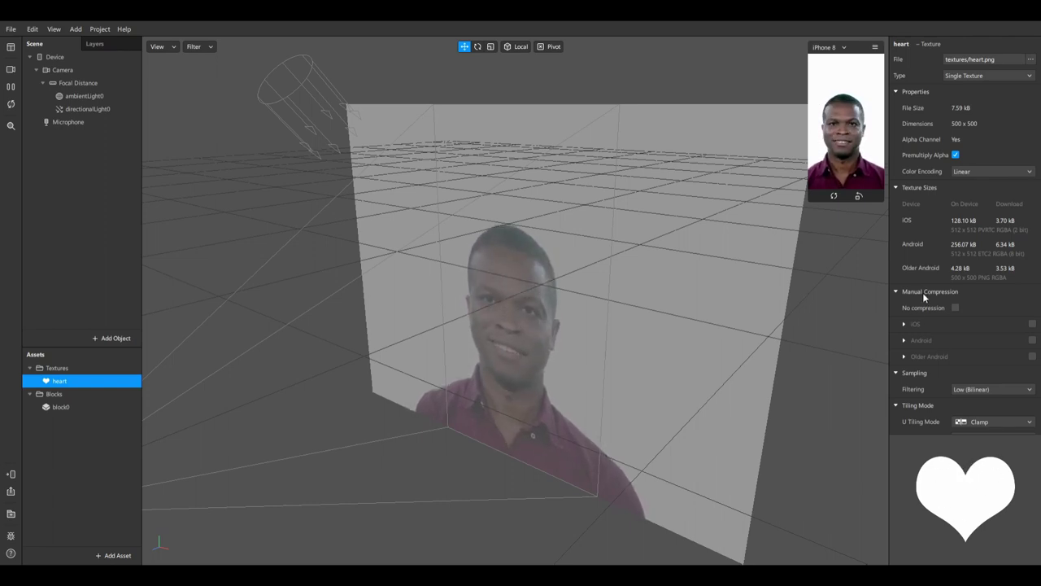
# - Turn on No compression for the heart texture
pyautogui.click(955, 308)
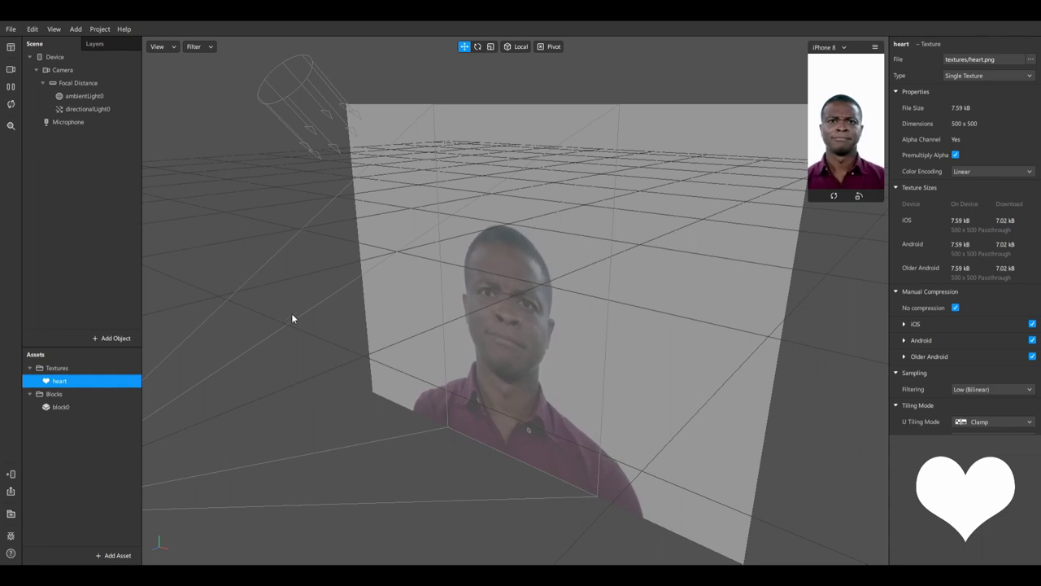
# - Add a particle emitter, emitter0, to the scene
pyautogui.hotkey('ctrl', 'z')
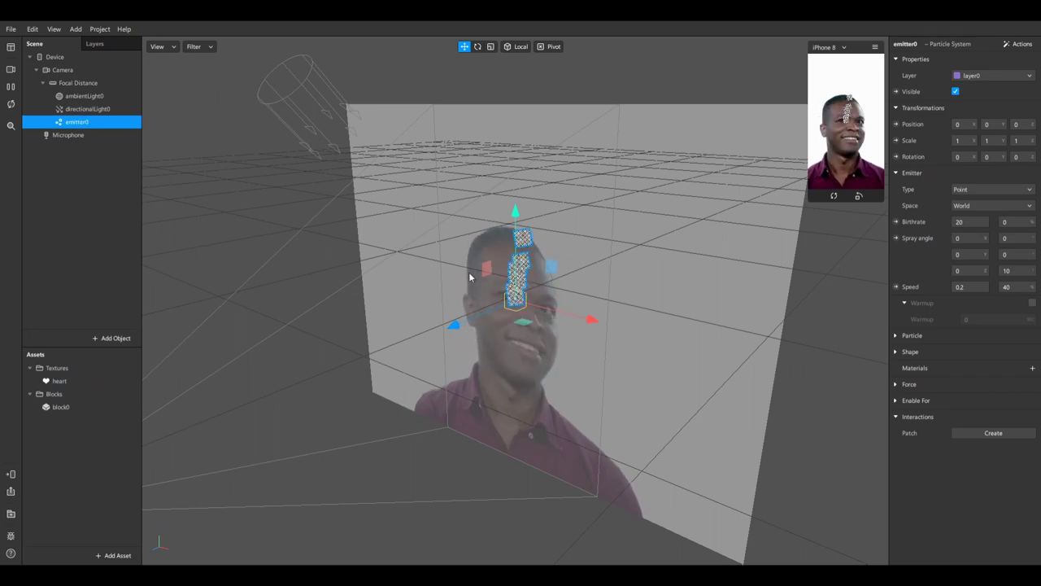
# - Orbit the viewport around emitter0 to get a more frontal view of the face
pyautogui.moveTo(471, 272); pyautogui.dragTo(470, 272)
pyautogui.moveTo(633, 274)
pyautogui.mouseDown()
pyautogui.moveTo(540, 271)
pyautogui.moveTo(628, 258)
pyautogui.mouseUp()
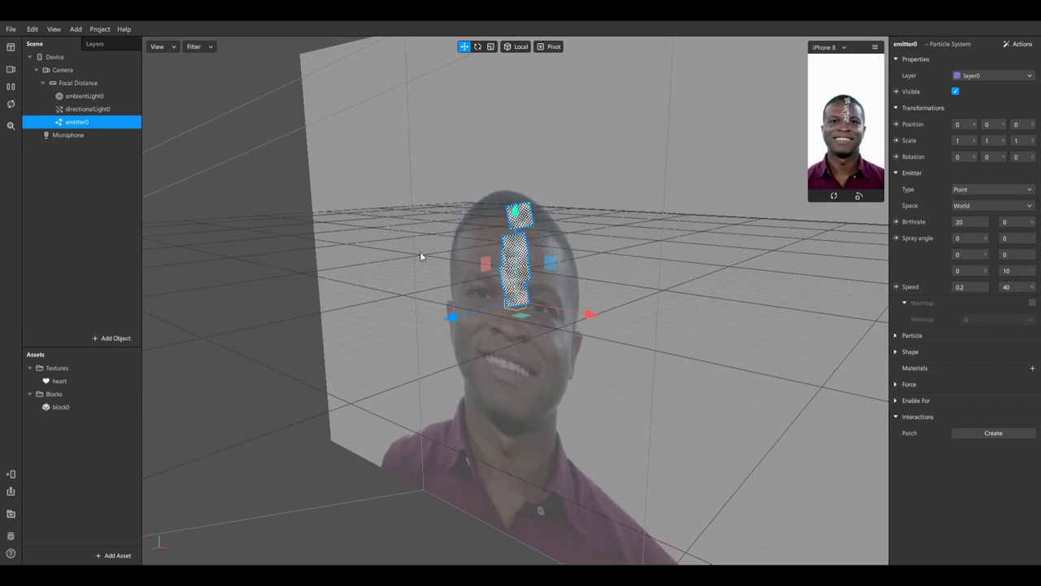
pyautogui.moveTo(372, 298); pyautogui.dragTo(535, 290)
pyautogui.moveTo(425, 289)
pyautogui.mouseDown()
pyautogui.moveTo(384, 288)
pyautogui.moveTo(407, 288)
pyautogui.mouseUp()
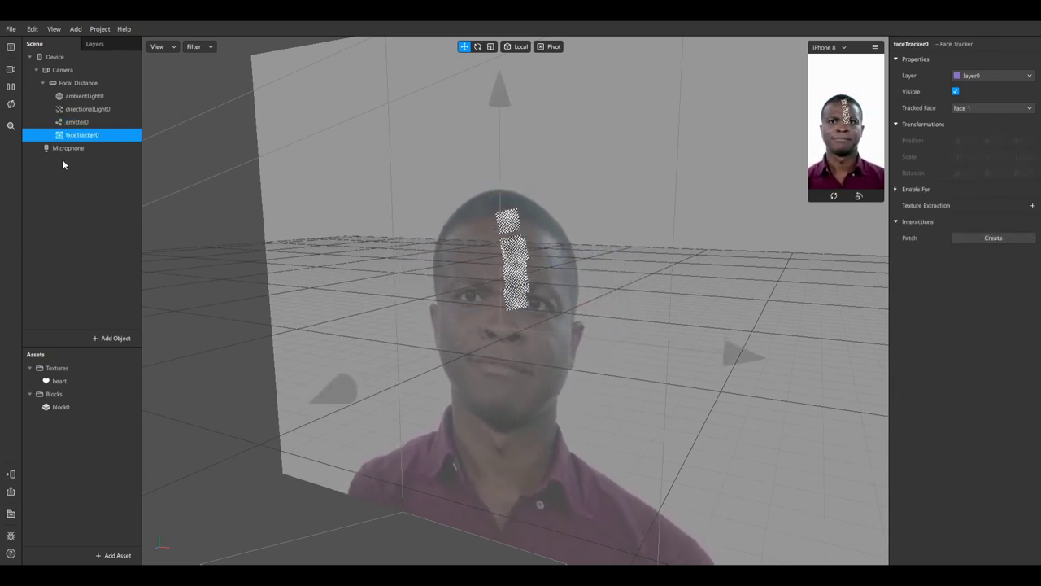
# - Select emitter0 in the Scene panel to show its particle system settings
pyautogui.click(85, 124)
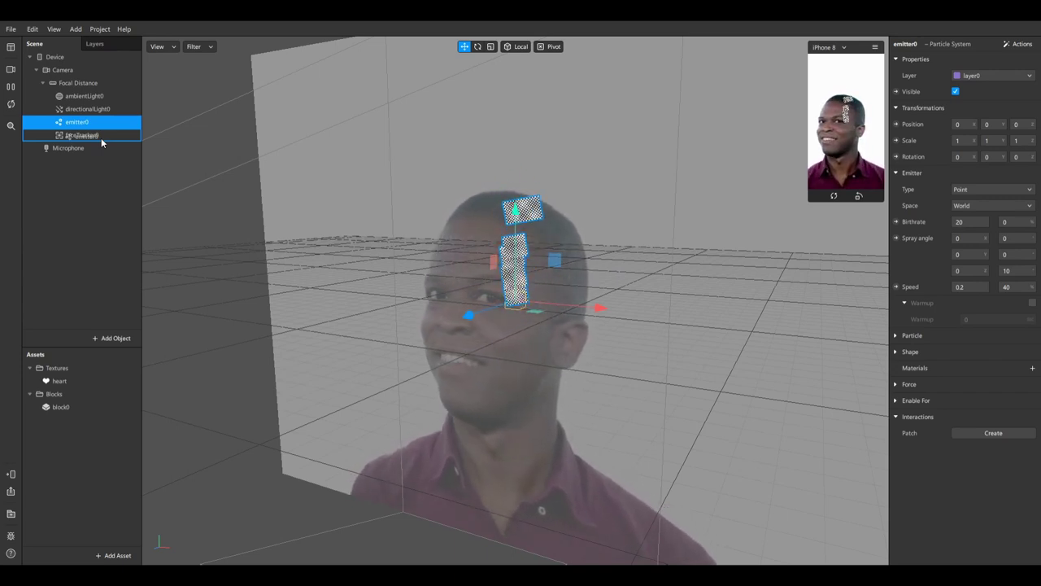
# - Nest emitter0 under faceTracker0 so its particles follow the face
pyautogui.moveTo(101, 142); pyautogui.dragTo(102, 142)
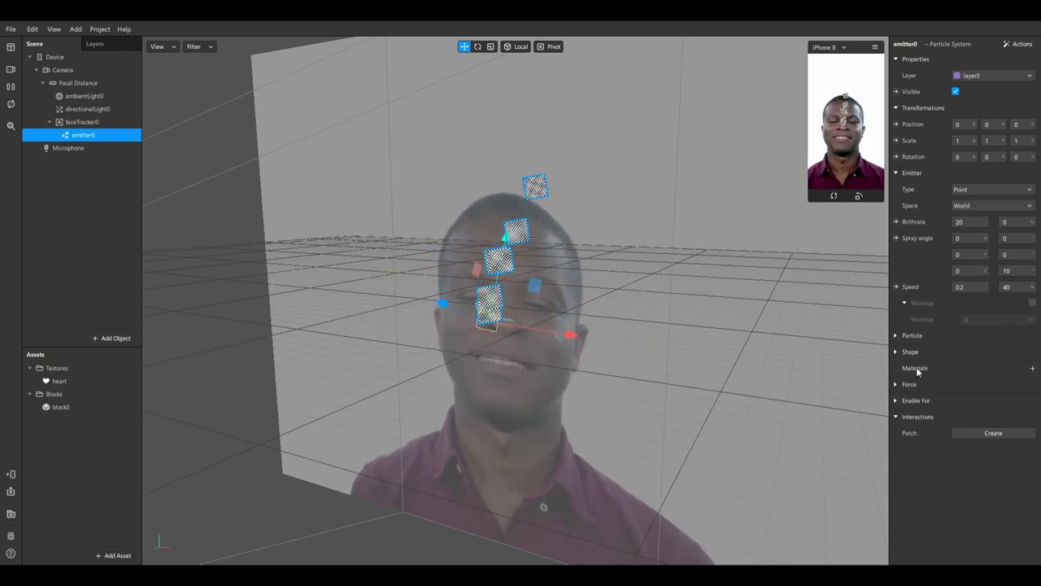
# - Add a new material to emitter0 and rename it heart_material
pyautogui.click(1034, 368)
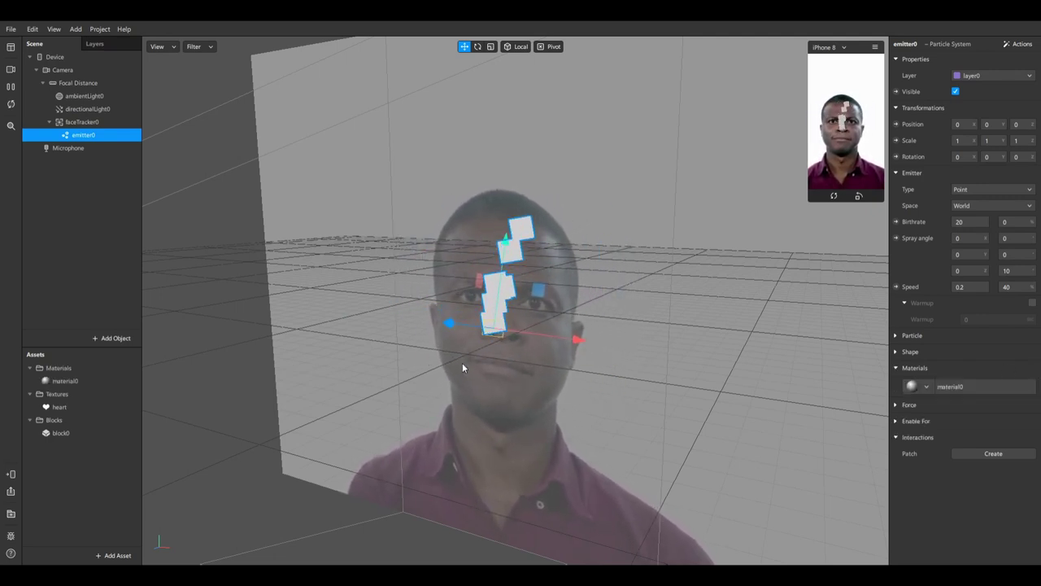
pyautogui.doubleClick(91, 382)
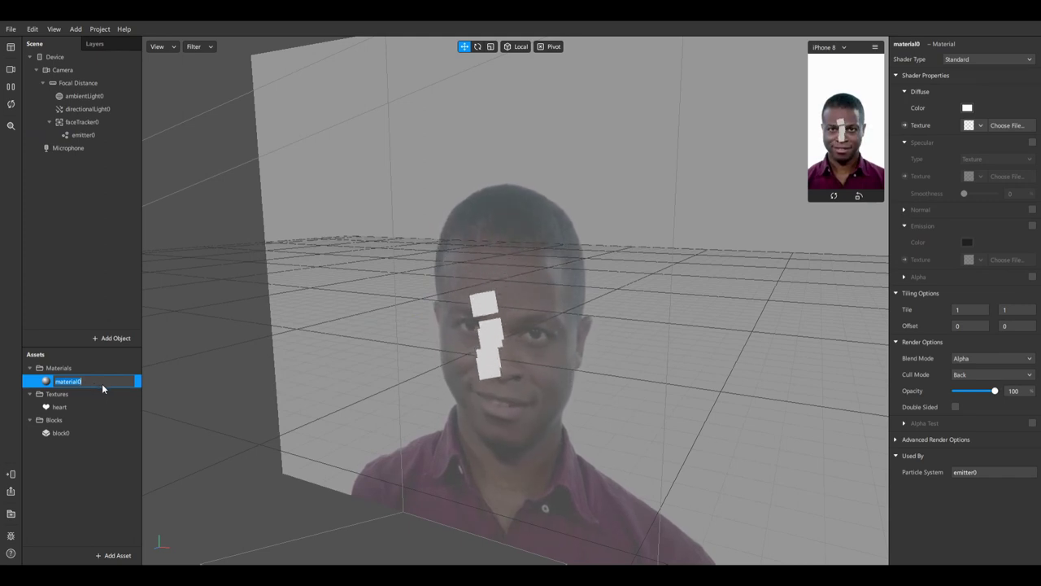
pyautogui.write('heart_ma')
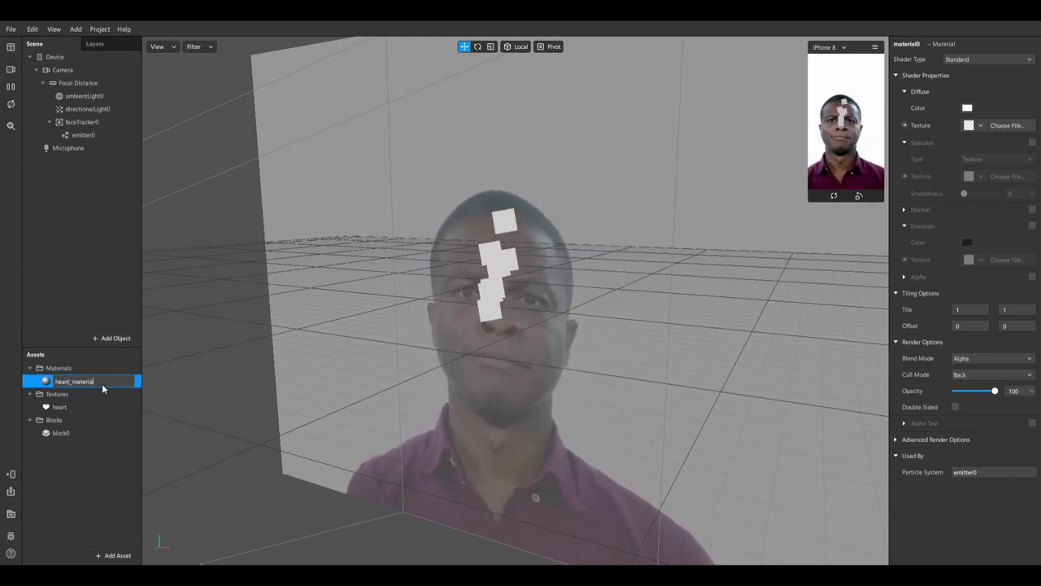
pyautogui.press('Return')
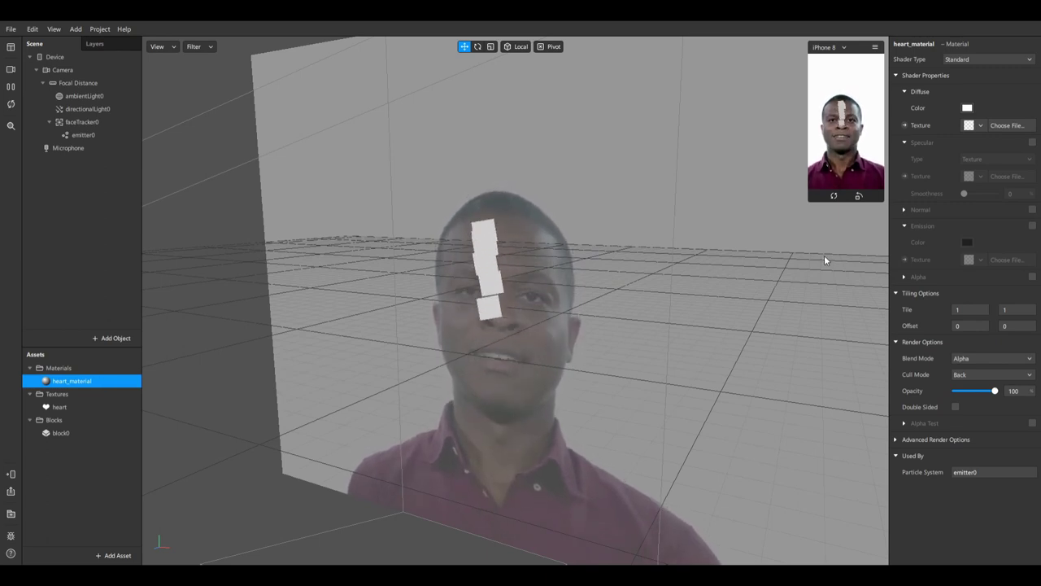
# - Give heart_material a Flat shader with the heart texture
pyautogui.click(999, 61)
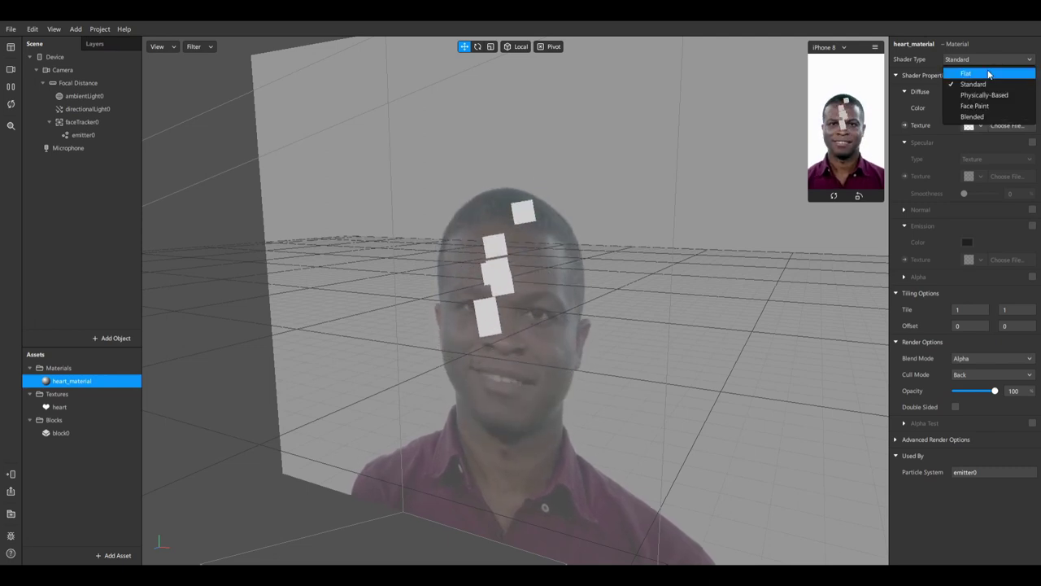
pyautogui.click(987, 70)
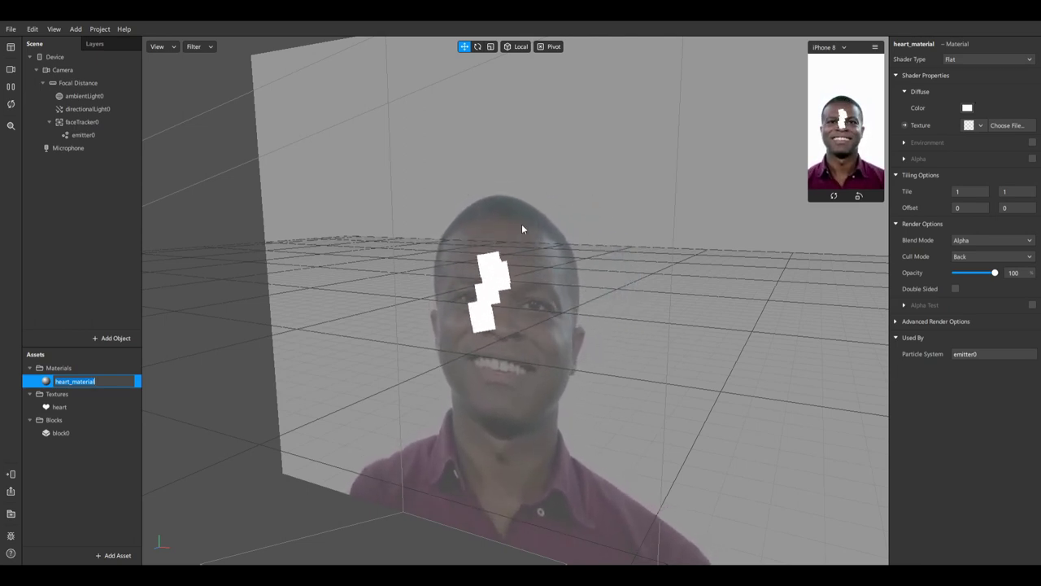
pyautogui.click(972, 127)
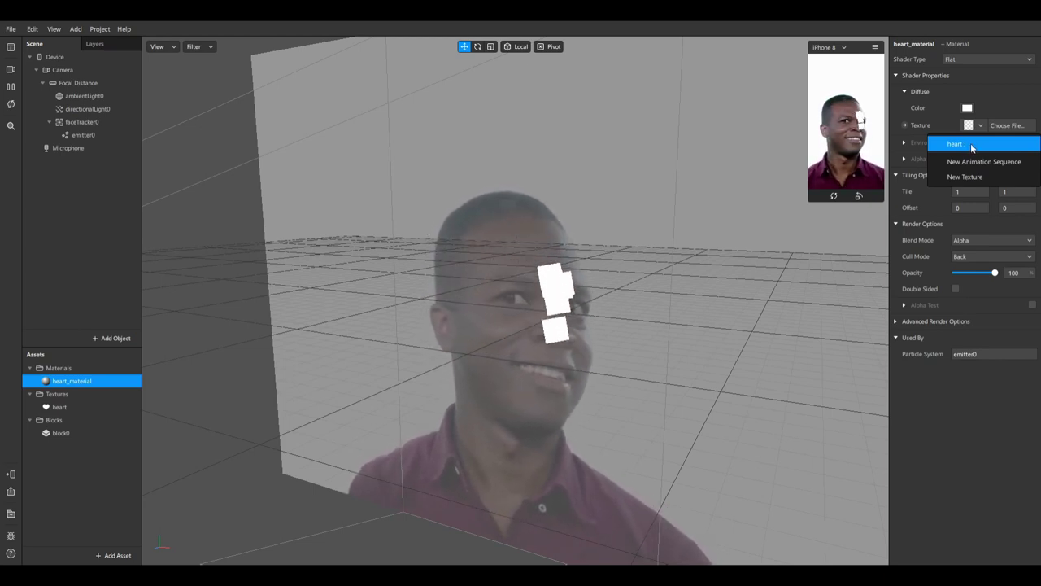
pyautogui.click(971, 143)
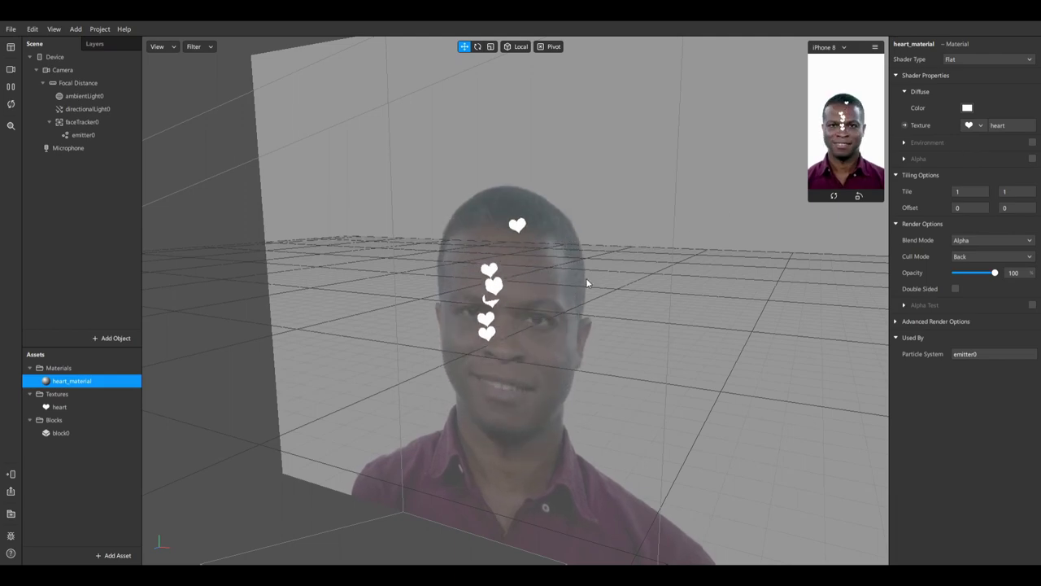
pyautogui.moveTo(641, 270); pyautogui.dragTo(624, 282)
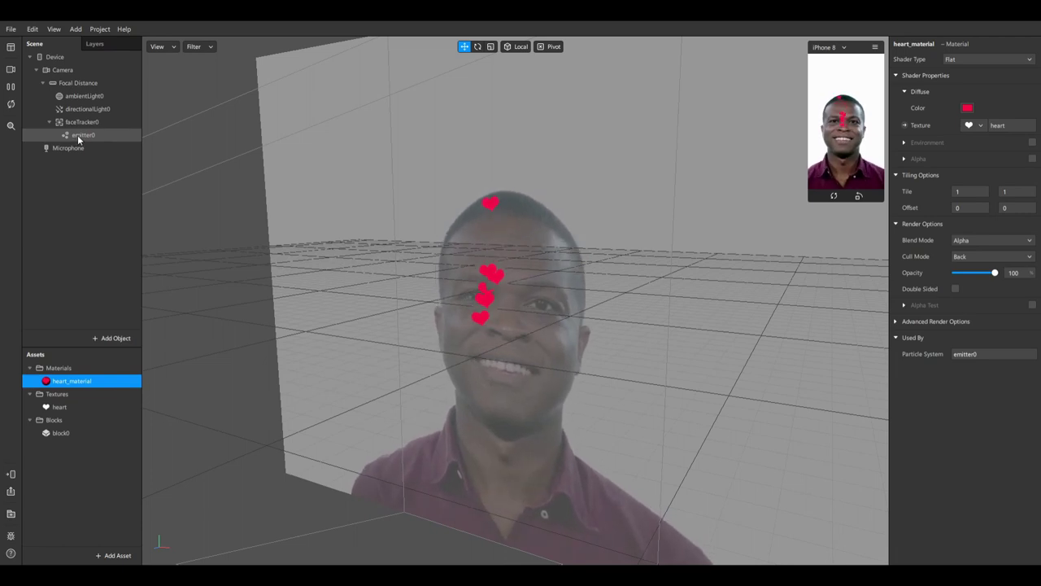
# - Add a face mesh, faceMesh0, under faceTracker0
pyautogui.rightClick(88, 128)
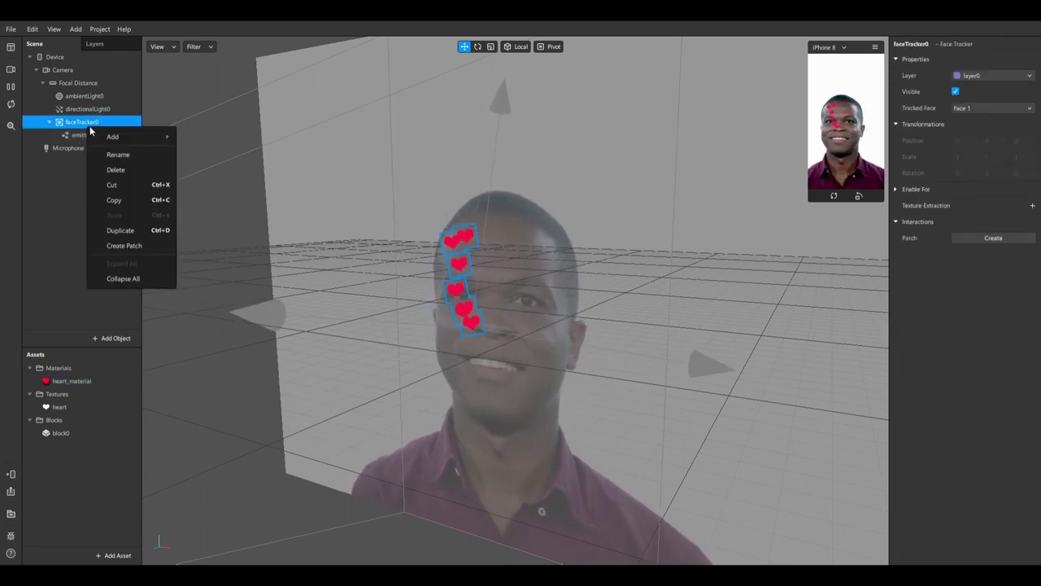
pyautogui.moveTo(104, 136)
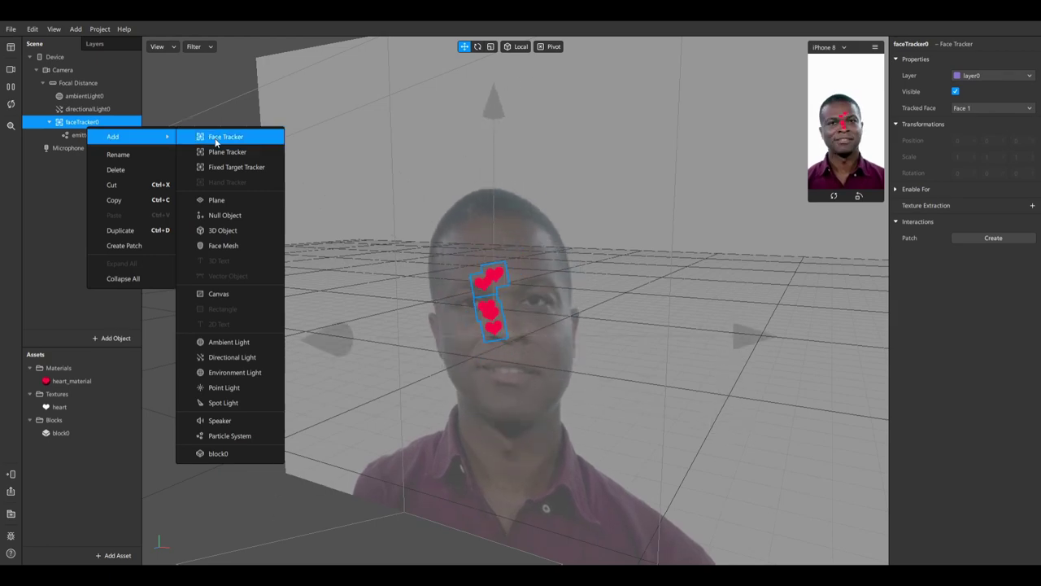
pyautogui.click(221, 246)
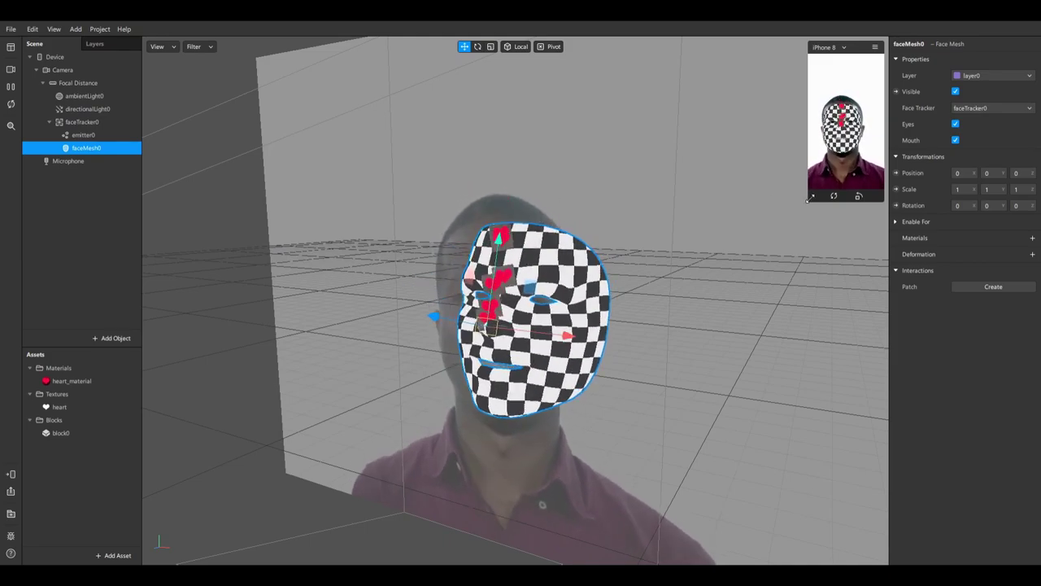
# - Enlarge the device preview and orbit and zoom around the face mesh
pyautogui.moveTo(808, 202); pyautogui.dragTo(704, 388)
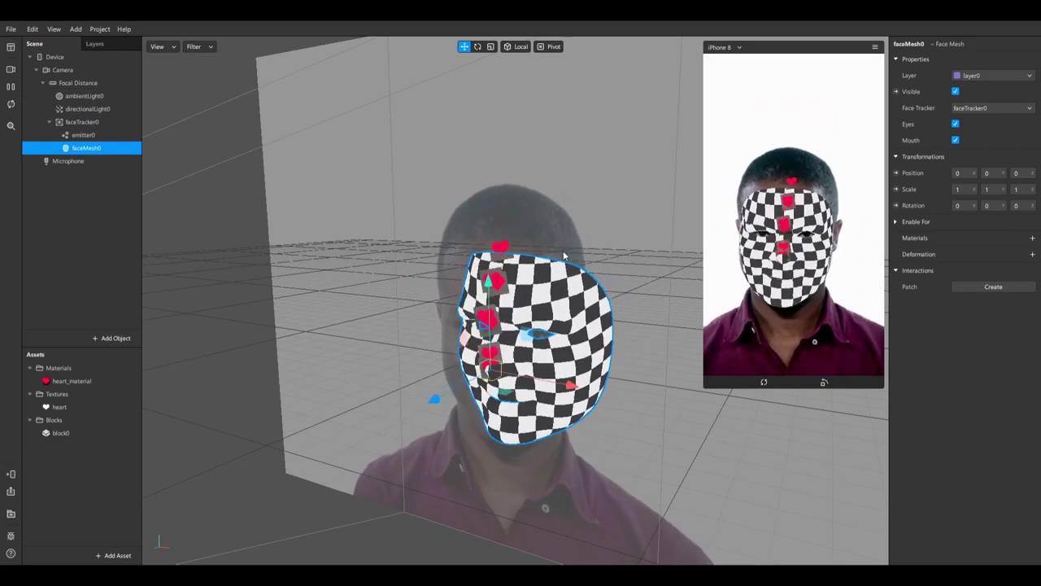
pyautogui.moveTo(356, 260); pyautogui.dragTo(396, 266, button='right')
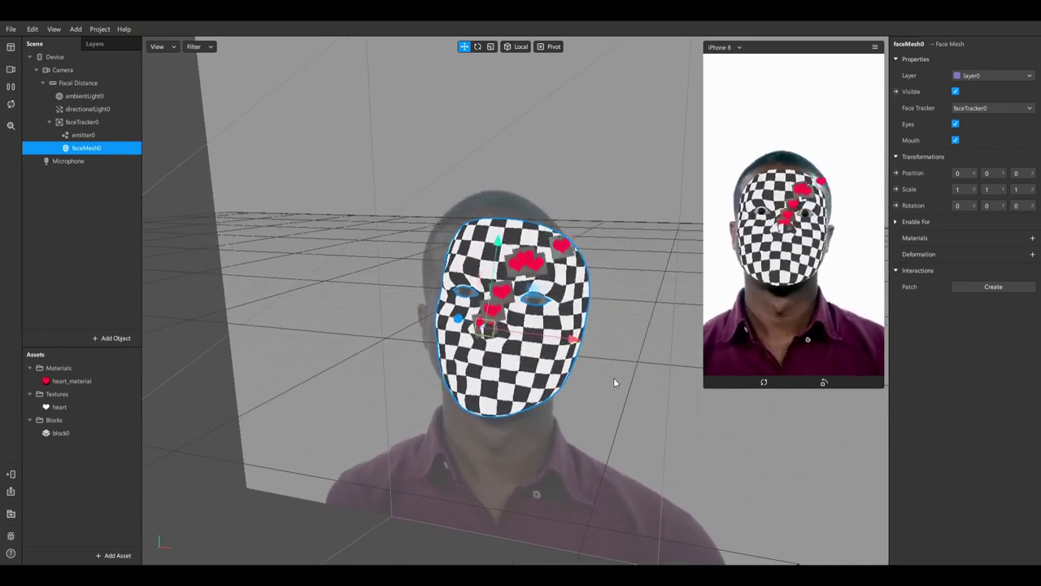
pyautogui.moveTo(613, 379); pyautogui.dragTo(507, 297, button='right')
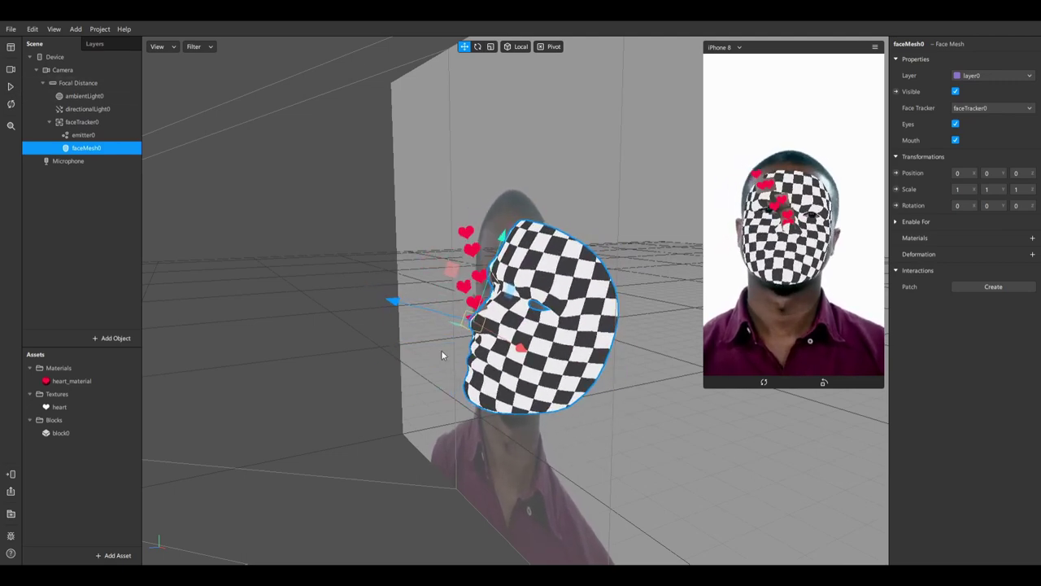
pyautogui.scroll(3, 448, 354)
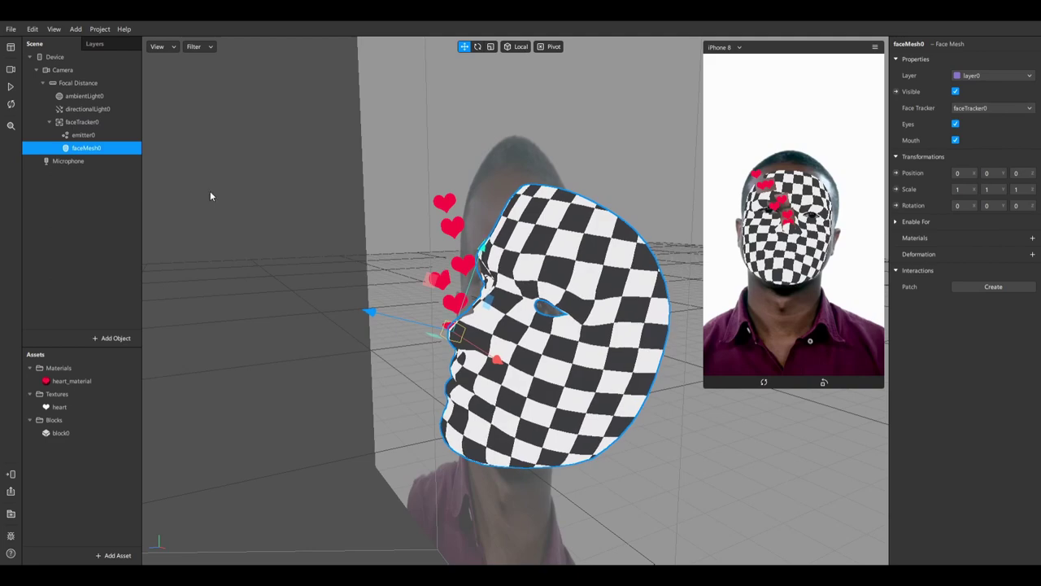
pyautogui.moveTo(344, 340); pyautogui.dragTo(316, 243)
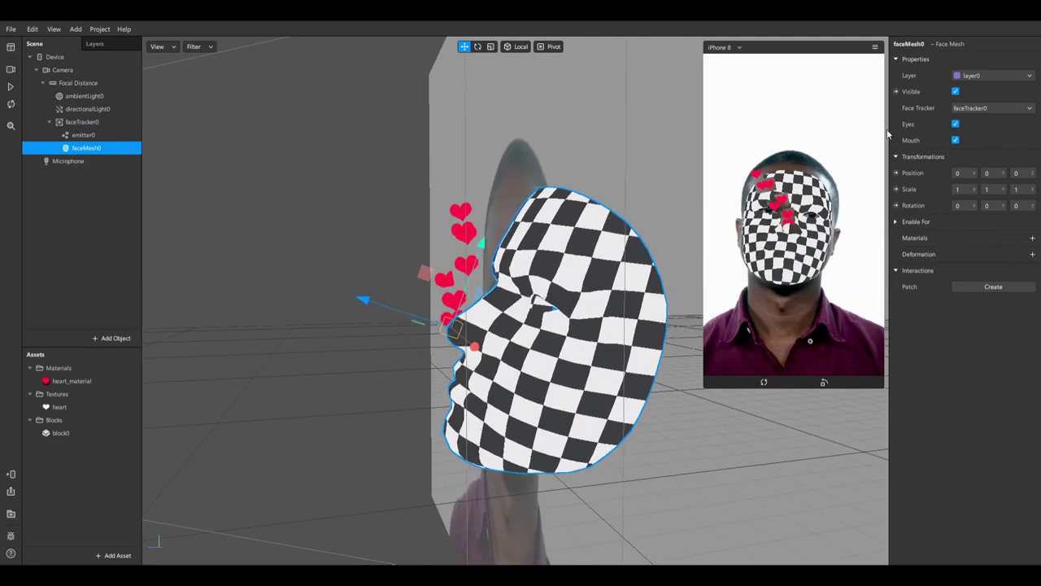
pyautogui.click(956, 92)
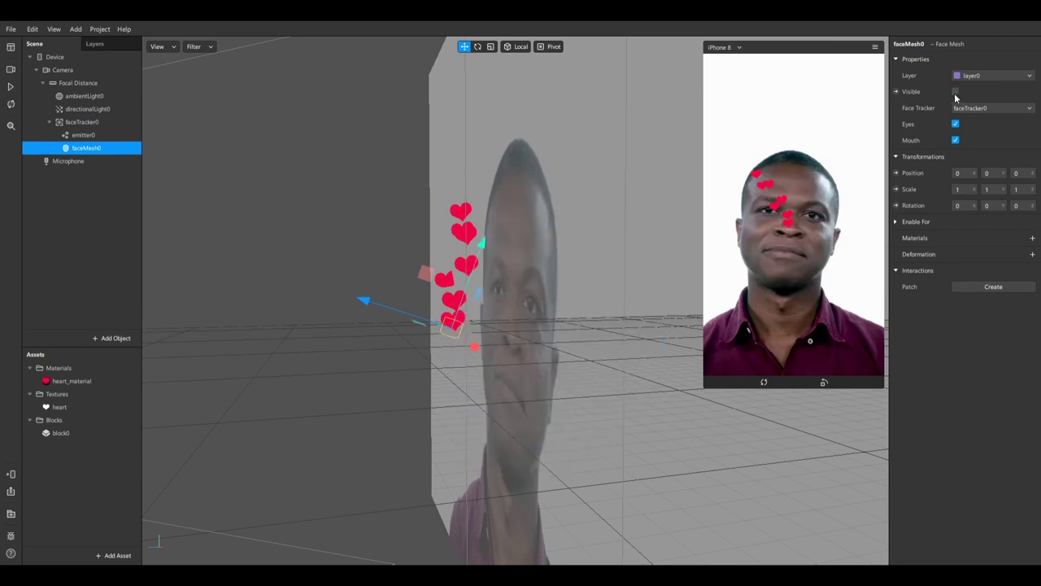
pyautogui.moveTo(629, 220); pyautogui.dragTo(474, 270)
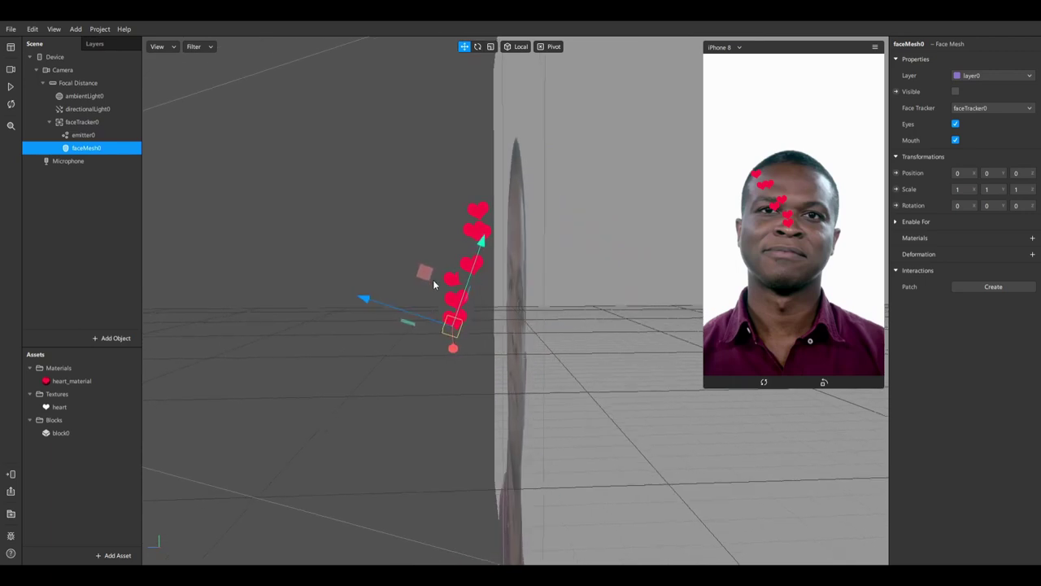
pyautogui.moveTo(398, 229); pyautogui.dragTo(532, 229)
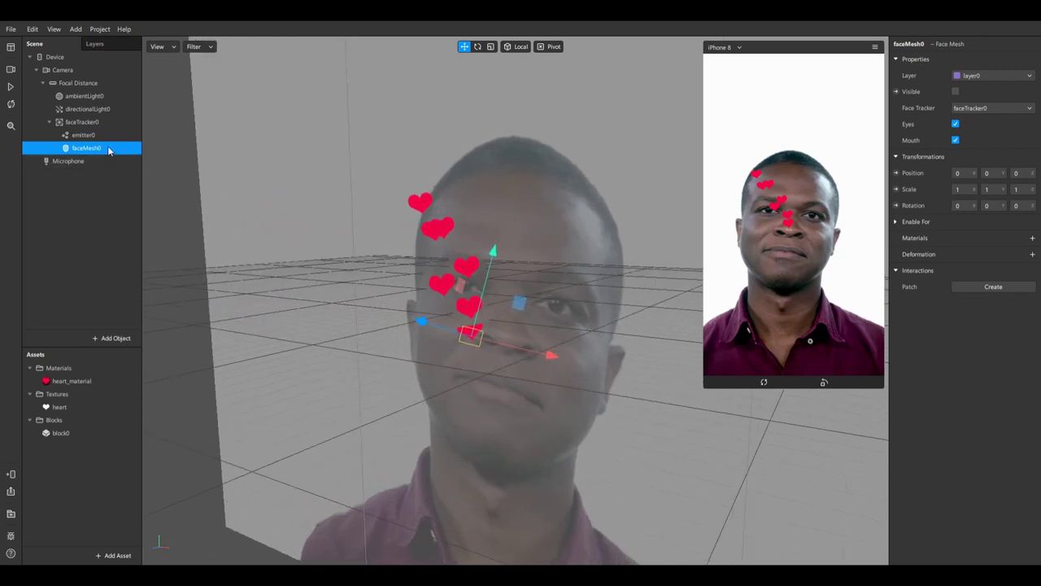
pyautogui.moveTo(272, 235); pyautogui.dragTo(466, 335)
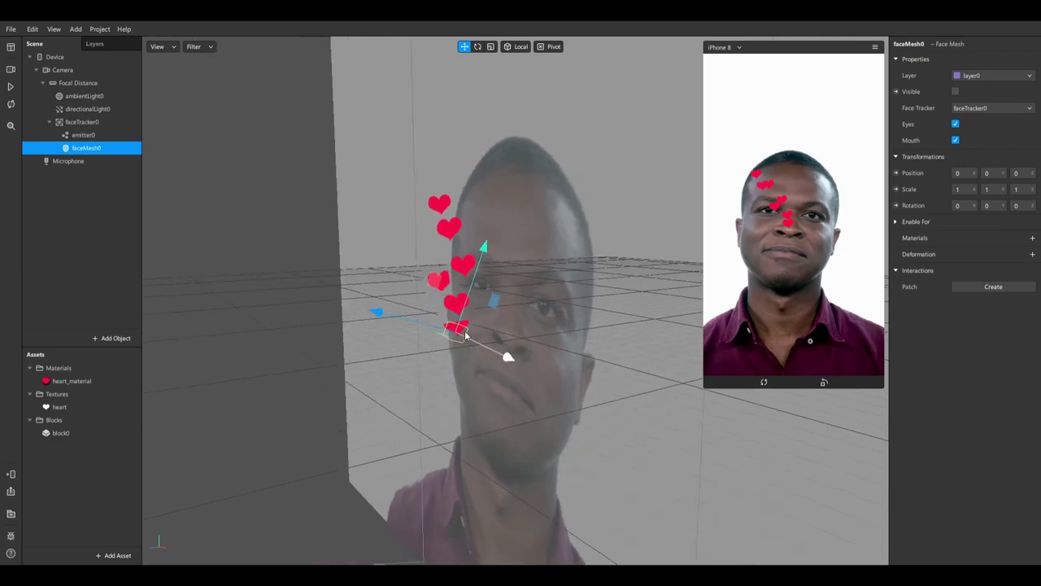
pyautogui.moveTo(352, 255); pyautogui.dragTo(470, 278)
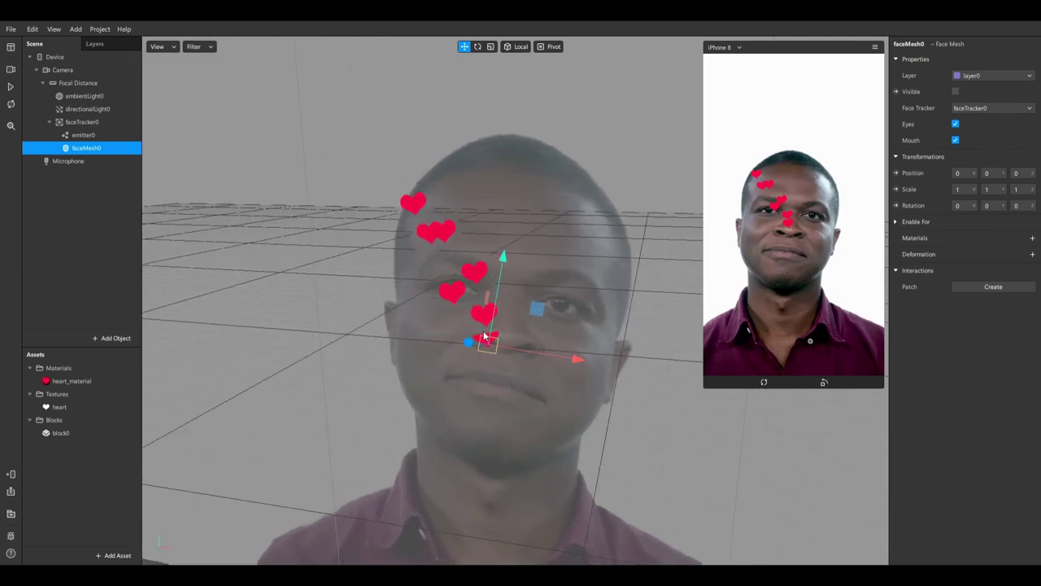
pyautogui.moveTo(556, 256); pyautogui.dragTo(529, 262)
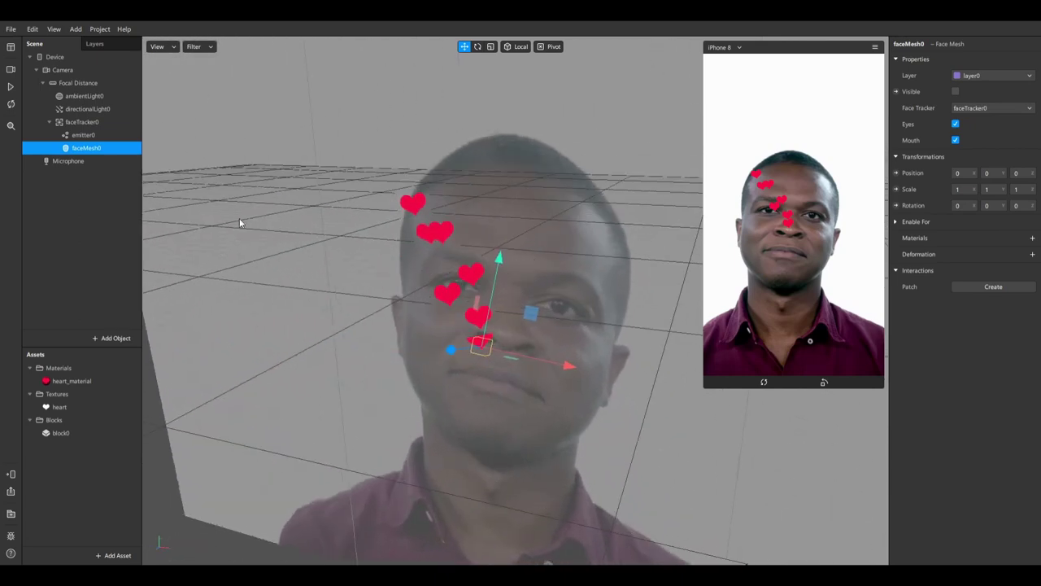
pyautogui.doubleClick(73, 383)
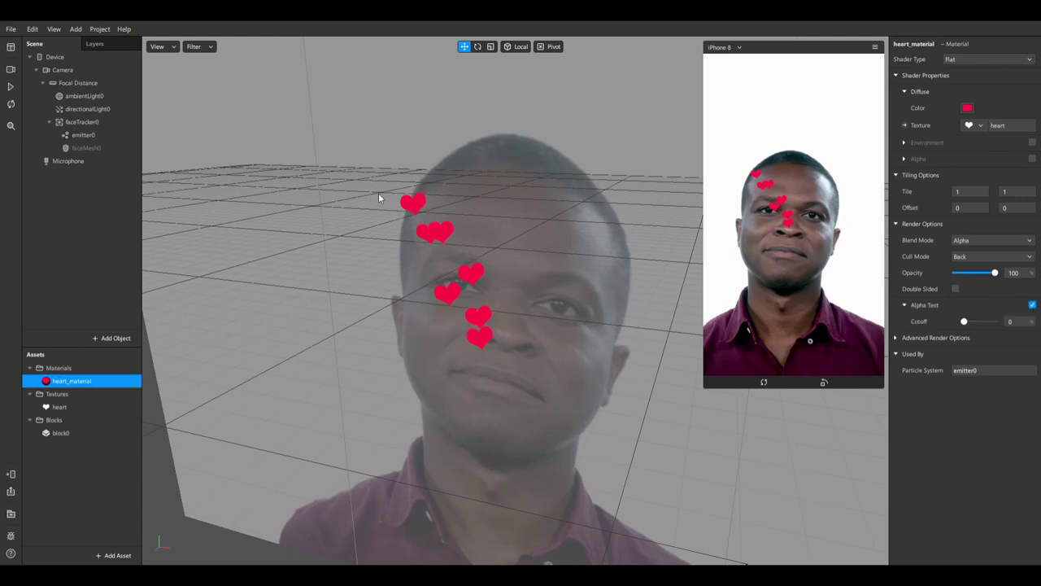
pyautogui.moveTo(540, 219)
pyautogui.mouseDown()
pyautogui.moveTo(400, 227)
pyautogui.moveTo(528, 222)
pyautogui.mouseUp()
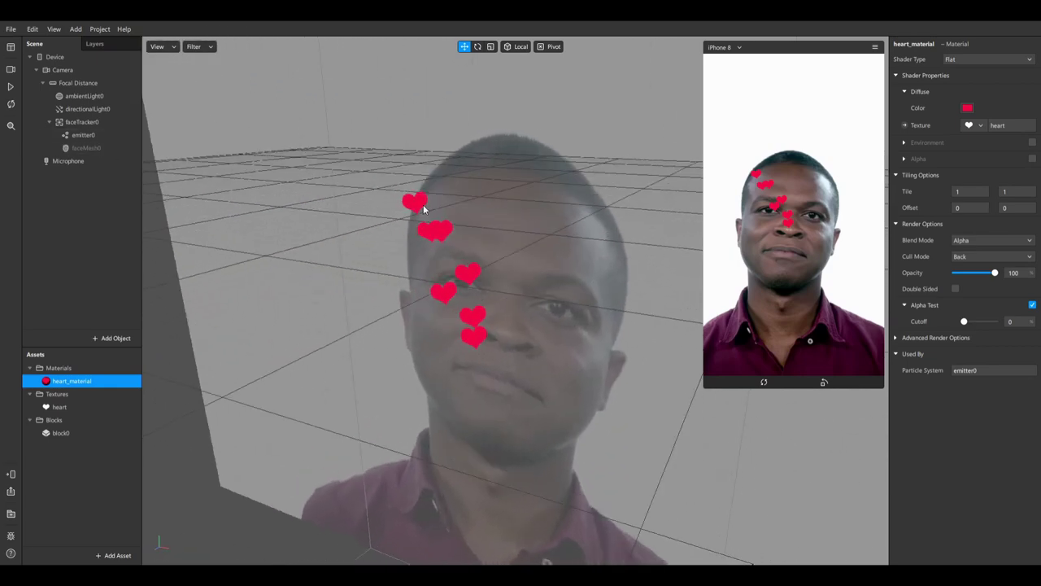
pyautogui.click(88, 149)
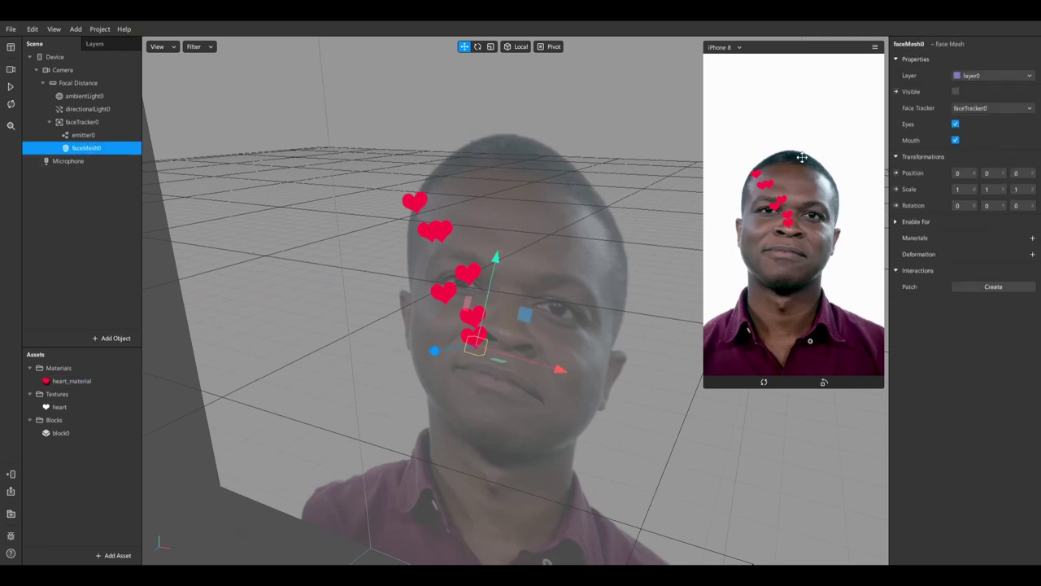
# - Make faceMesh0 visible, view it from the side, and select emitter0
pyautogui.click(955, 92)
pyautogui.moveTo(695, 225); pyautogui.dragTo(480, 232)
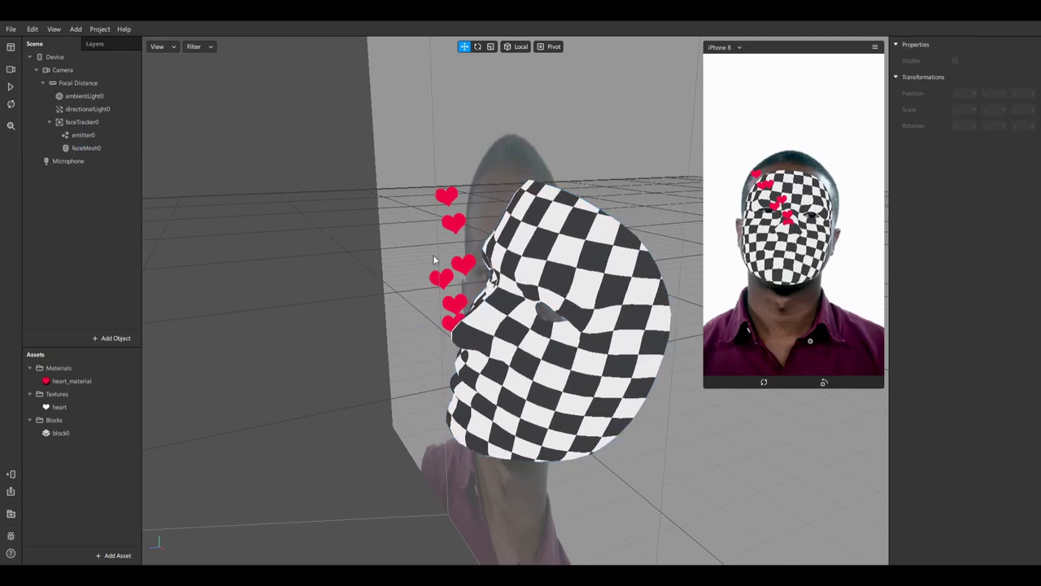
pyautogui.click(96, 135)
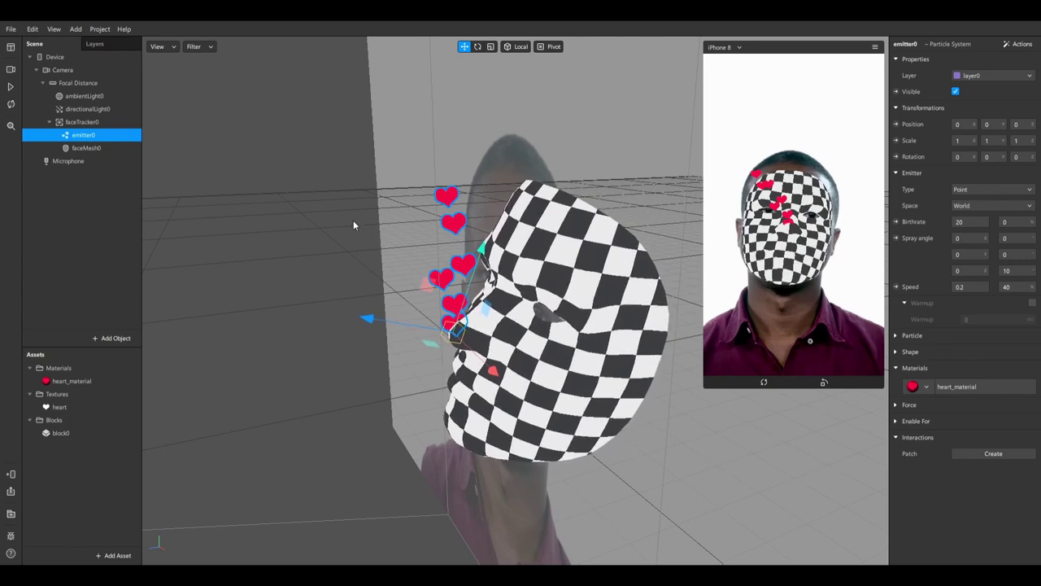
pyautogui.moveTo(298, 217); pyautogui.dragTo(443, 223)
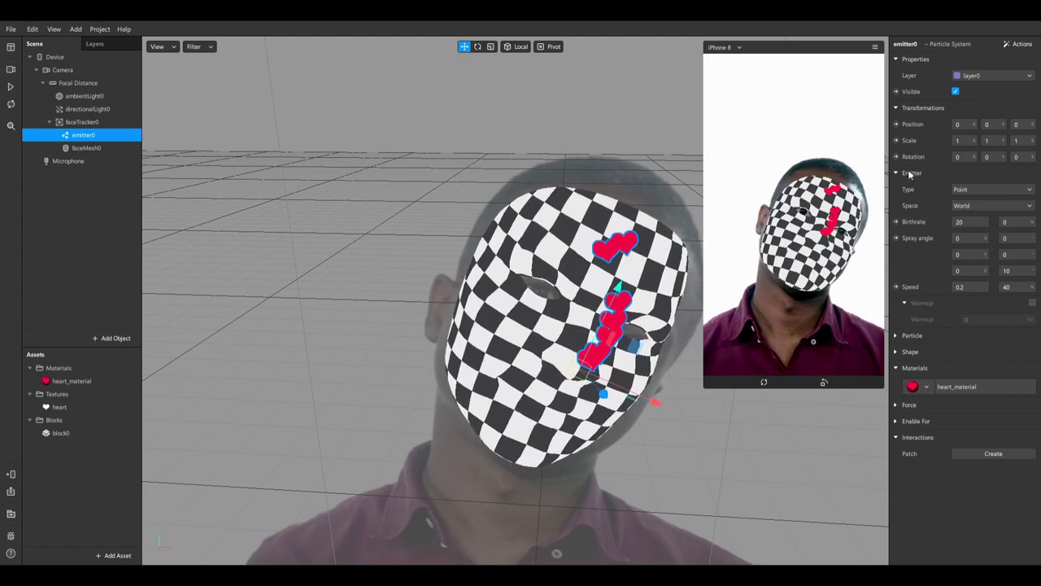
pyautogui.click(992, 206)
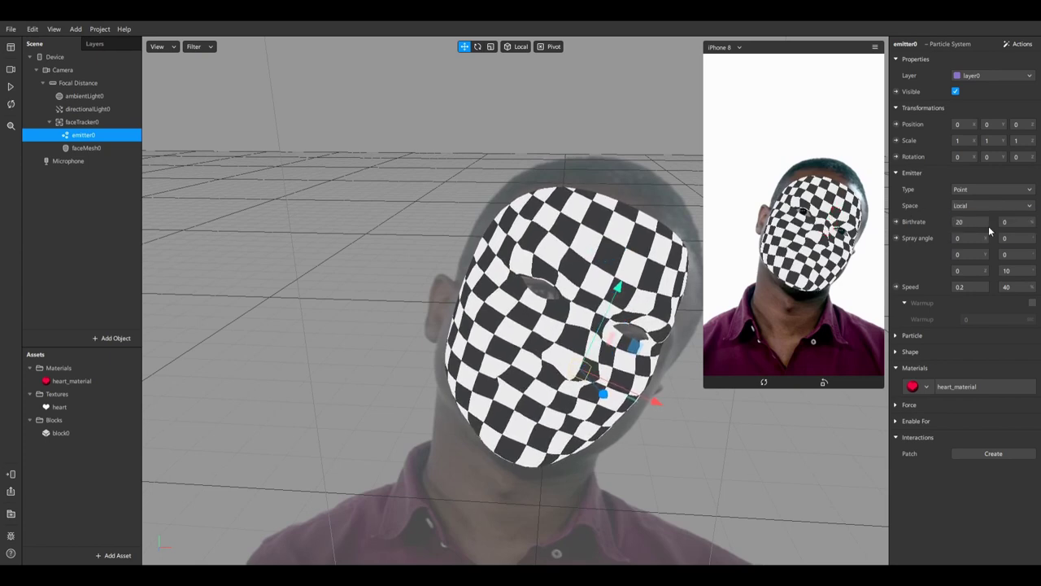
pyautogui.click(11, 89)
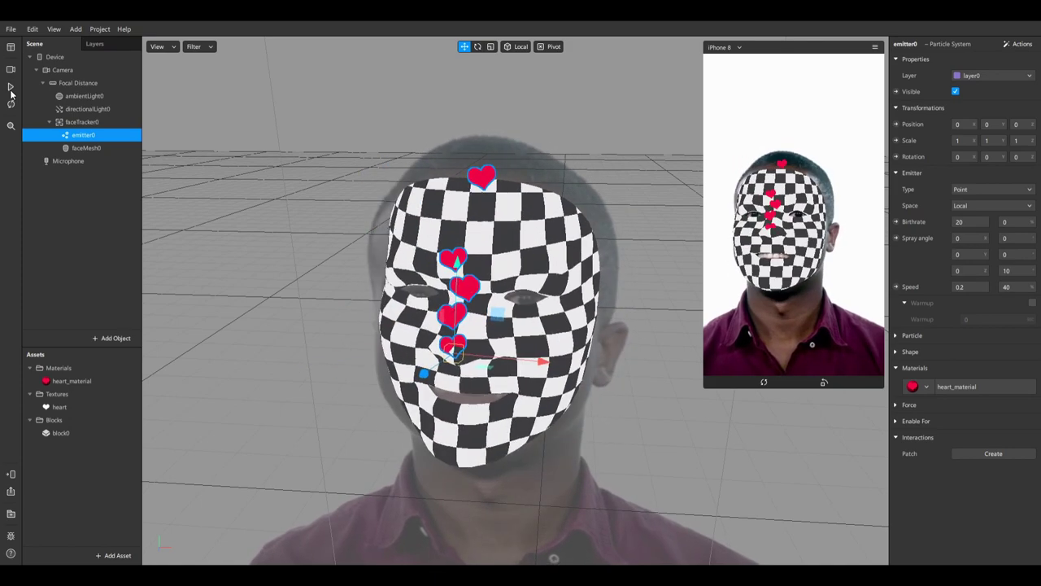
pyautogui.click(996, 206)
pyautogui.click(989, 220)
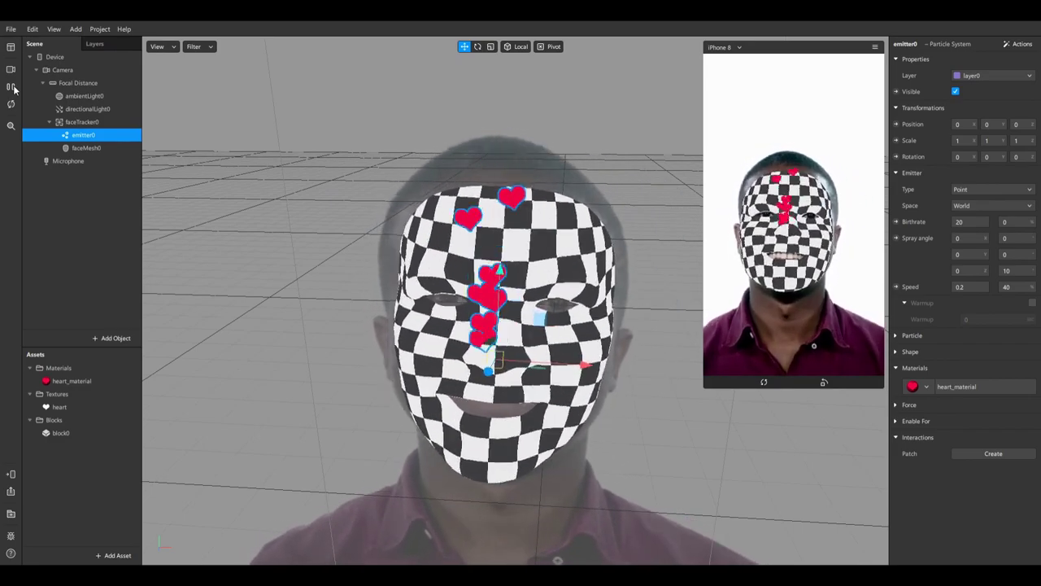
pyautogui.click(11, 86)
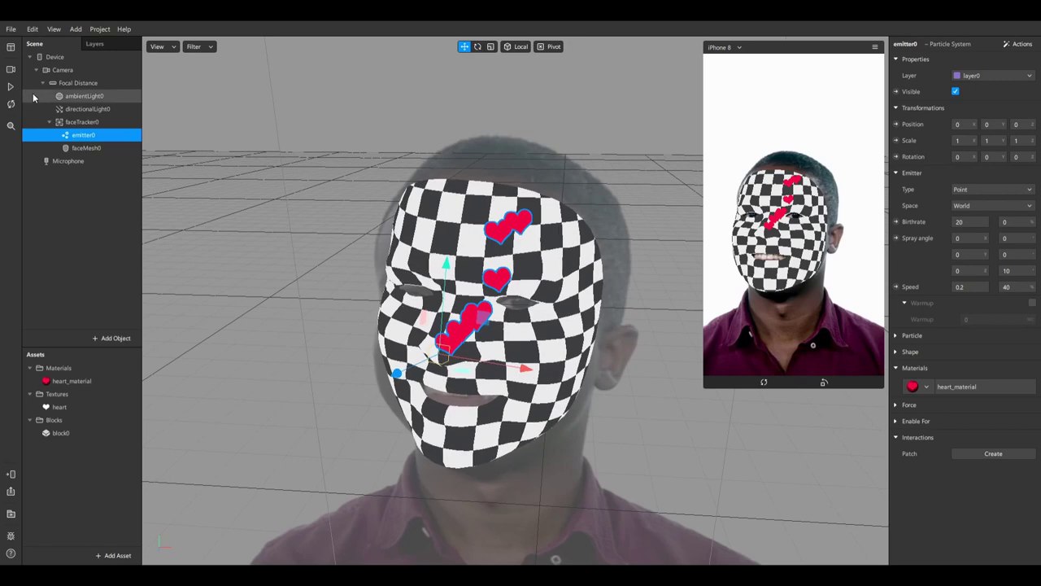
# - Move emitter0 down and sideways onto the mouth area of the face mesh
pyautogui.moveTo(275, 203)
pyautogui.mouseDown()
pyautogui.moveTo(332, 217)
pyautogui.moveTo(289, 216)
pyautogui.mouseUp()
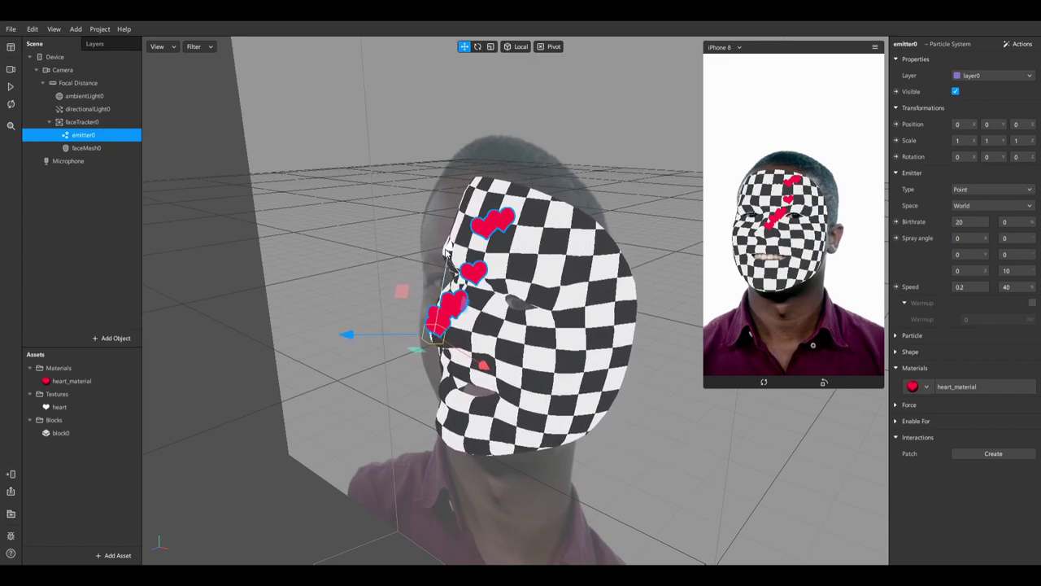
pyautogui.moveTo(446, 249); pyautogui.dragTo(446, 303)
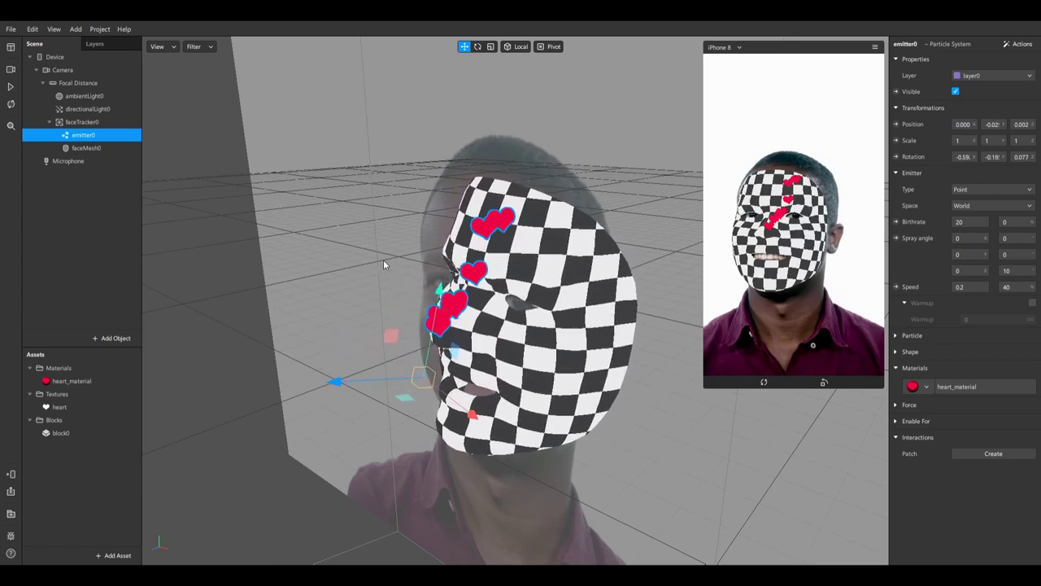
pyautogui.moveTo(390, 252); pyautogui.dragTo(480, 191)
pyautogui.moveTo(543, 312); pyautogui.dragTo(360, 298)
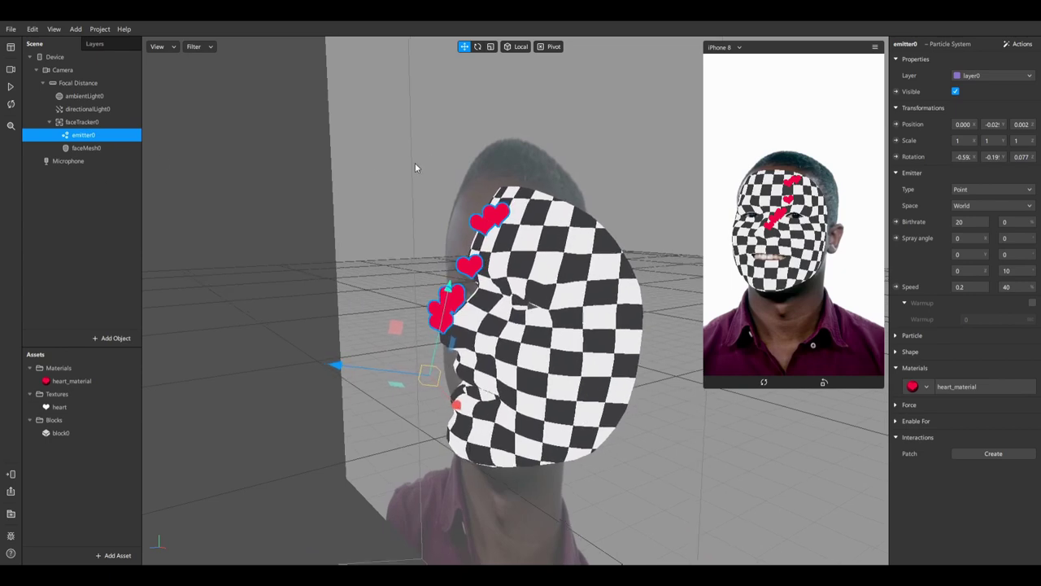
pyautogui.moveTo(345, 366); pyautogui.dragTo(376, 368)
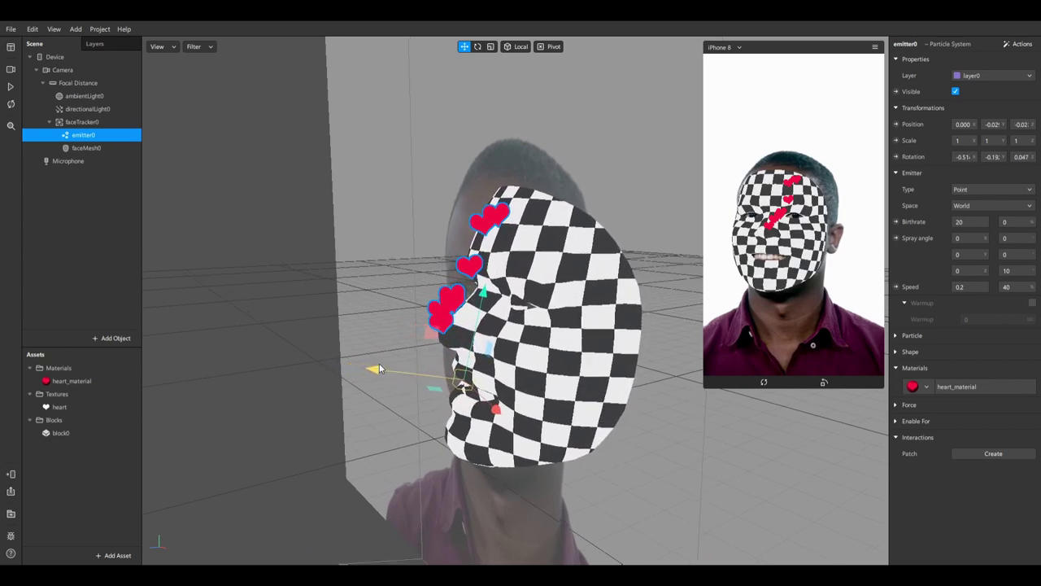
pyautogui.moveTo(326, 314); pyautogui.dragTo(339, 339)
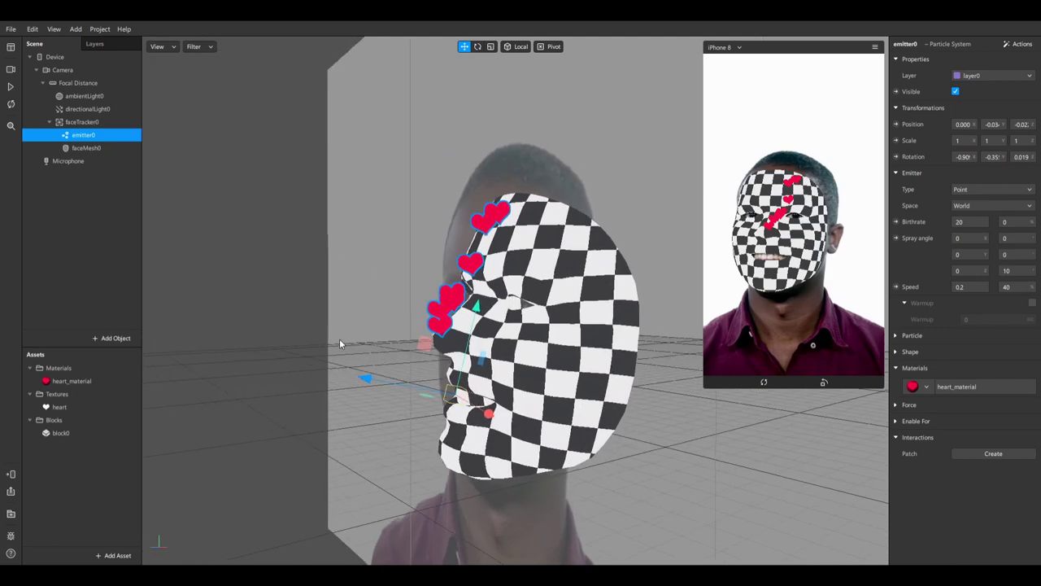
pyautogui.moveTo(383, 377); pyautogui.dragTo(606, 335)
pyautogui.scroll(3, 388, 322)
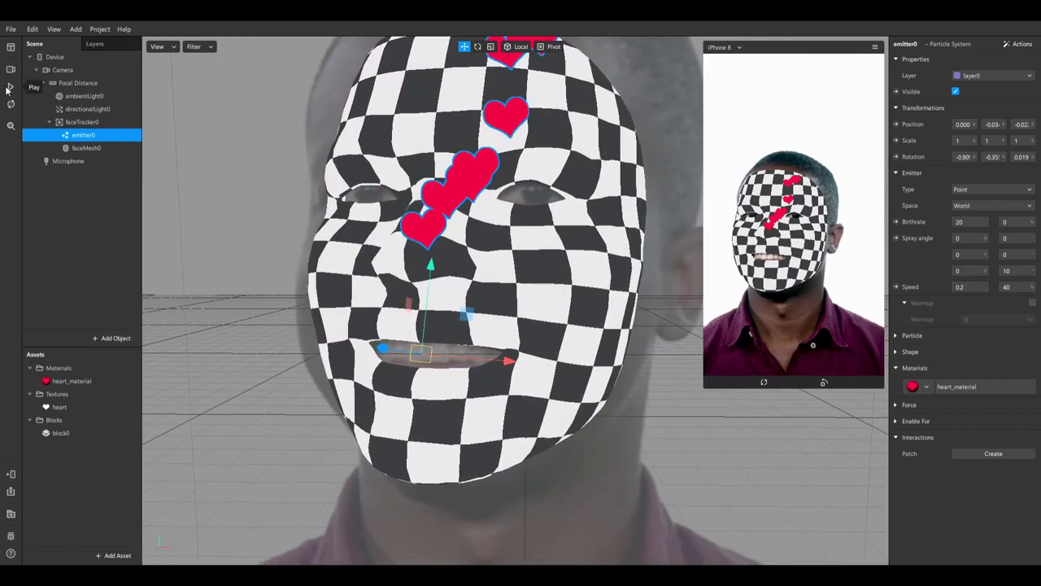
# - Play the preview and watch from several angles as hearts emit from the mouth
pyautogui.click(10, 86)
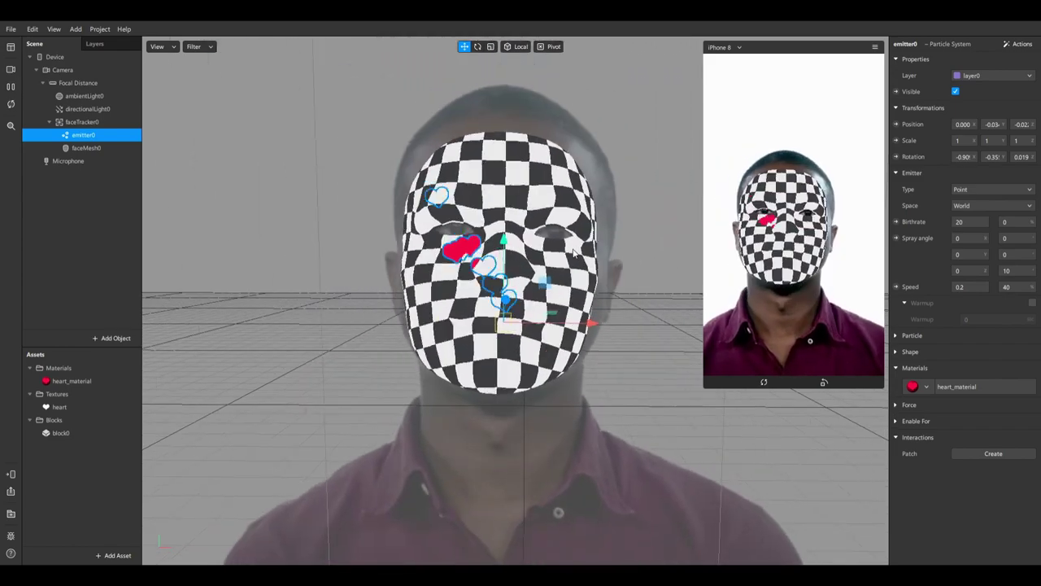
pyautogui.moveTo(573, 261); pyautogui.dragTo(380, 311, button='middle')
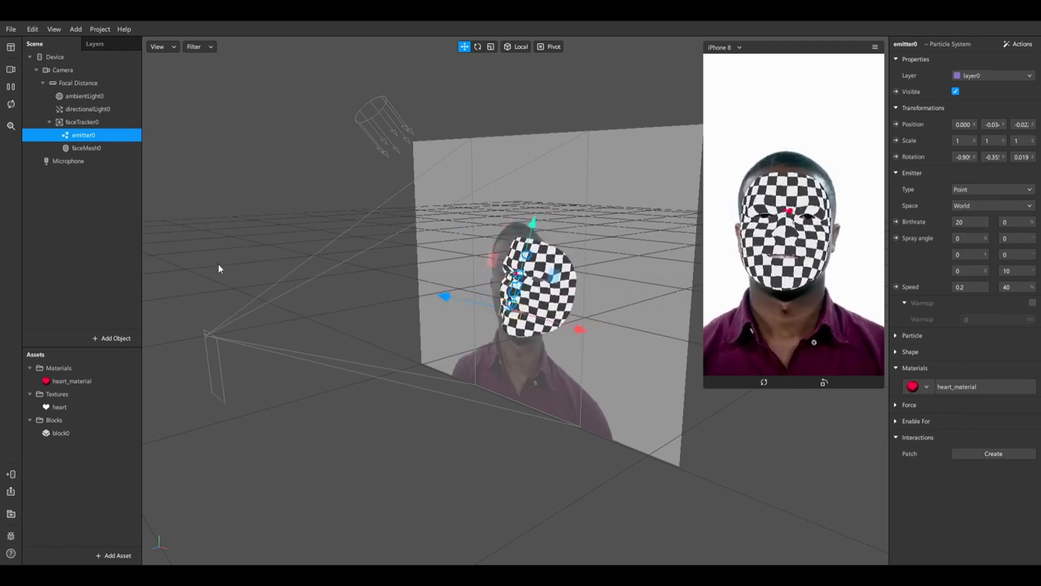
pyautogui.moveTo(218, 263); pyautogui.dragTo(455, 234, button='middle')
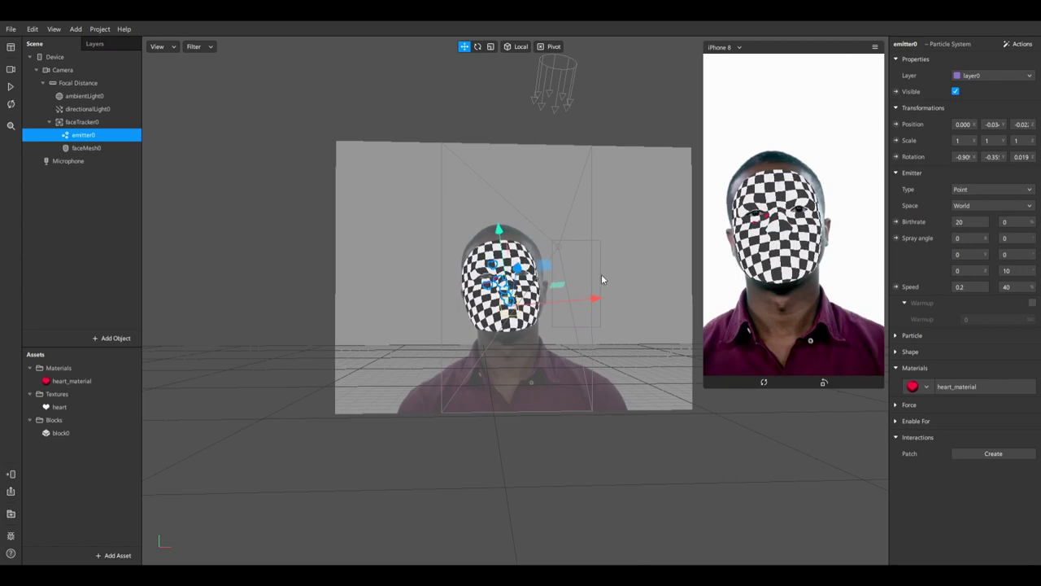
pyautogui.click(11, 87)
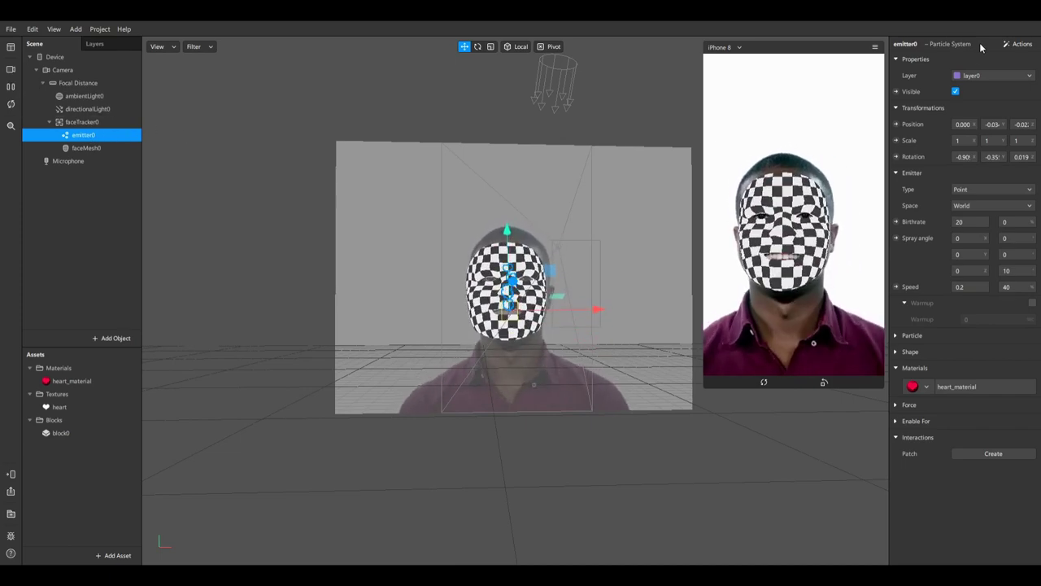
pyautogui.scroll(3, 608, 286)
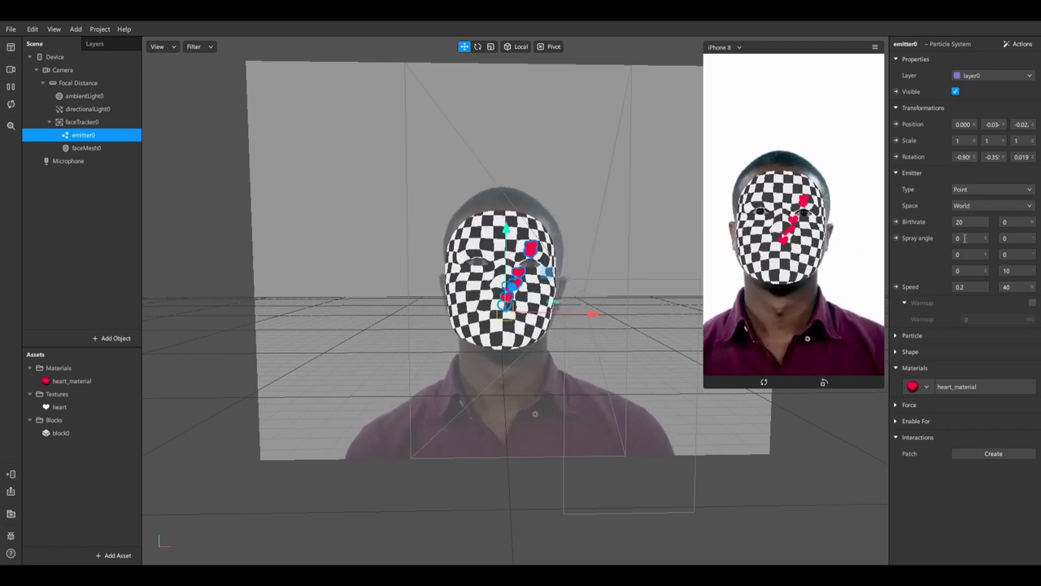
# - Expand emitter0's Particle settings and uncheck Billboarding for the heart particles
pyautogui.click(896, 335)
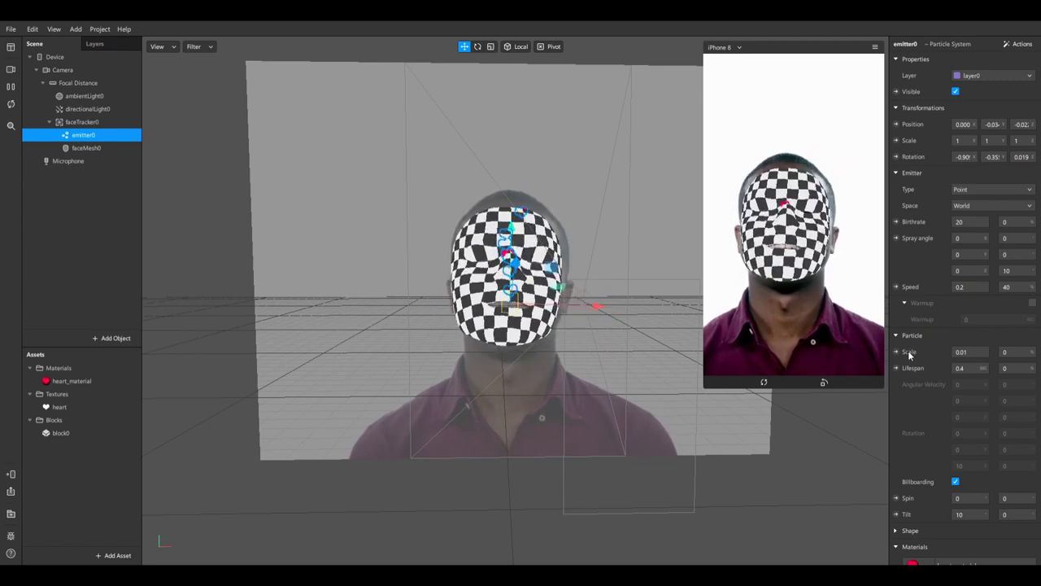
pyautogui.scroll(-3, 931, 408)
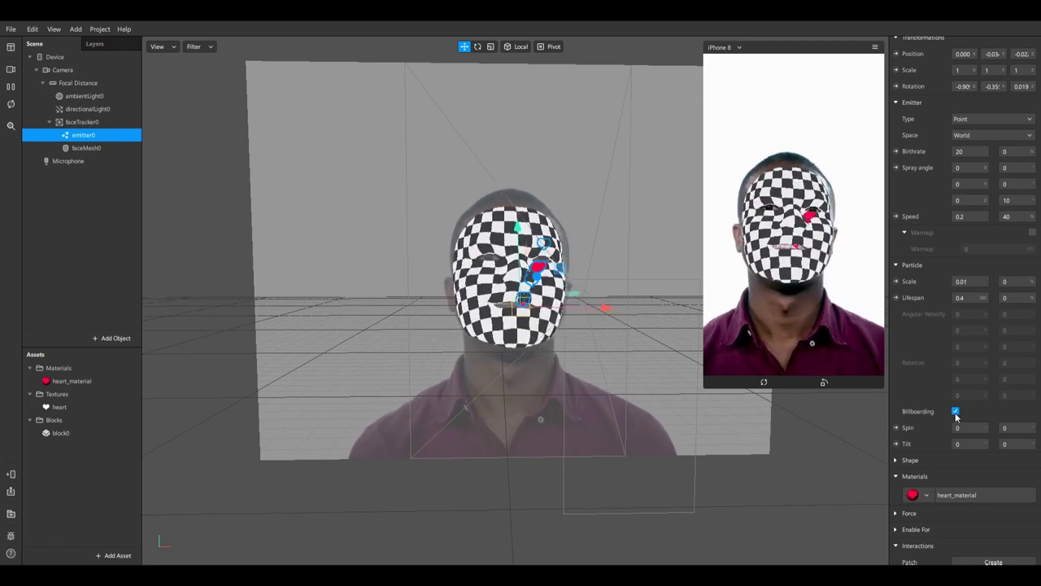
pyautogui.click(956, 412)
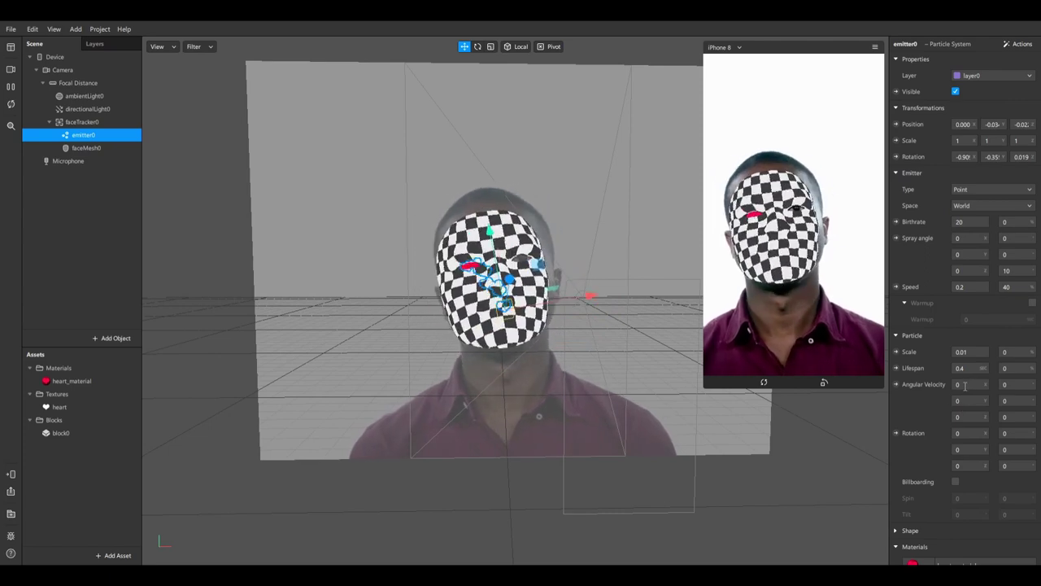
pyautogui.scroll(-2, 935, 398)
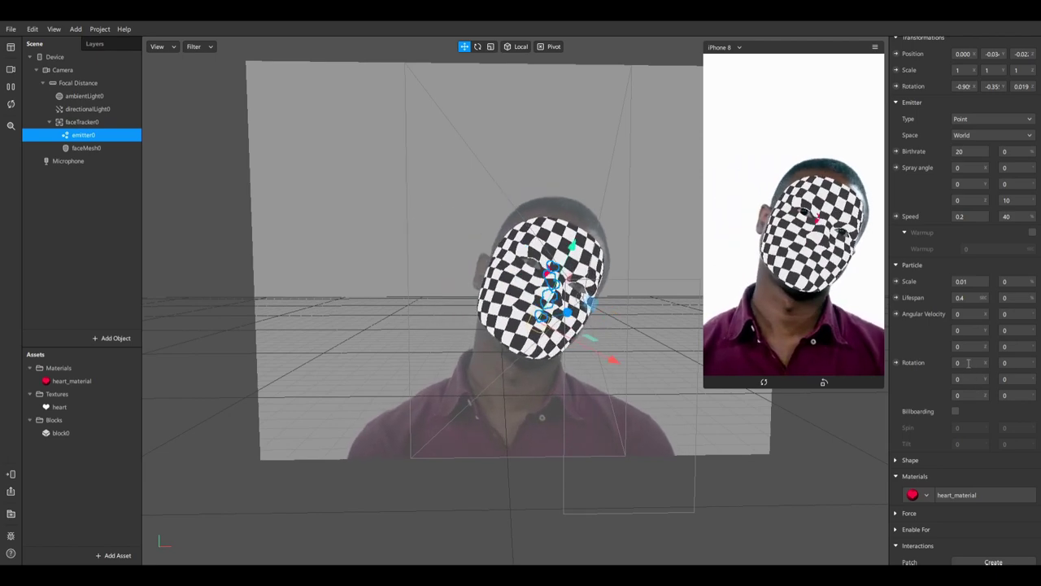
# - Try a particle X rotation of 90, inspect it in the viewport, then reset it to 0
pyautogui.click(968, 362)
pyautogui.write('90')
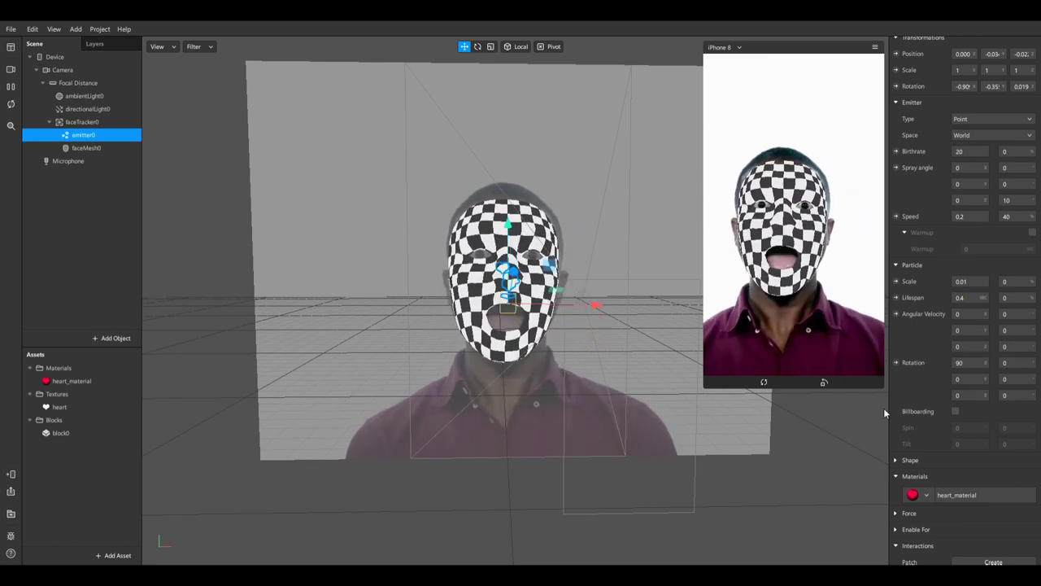
pyautogui.press('Return')
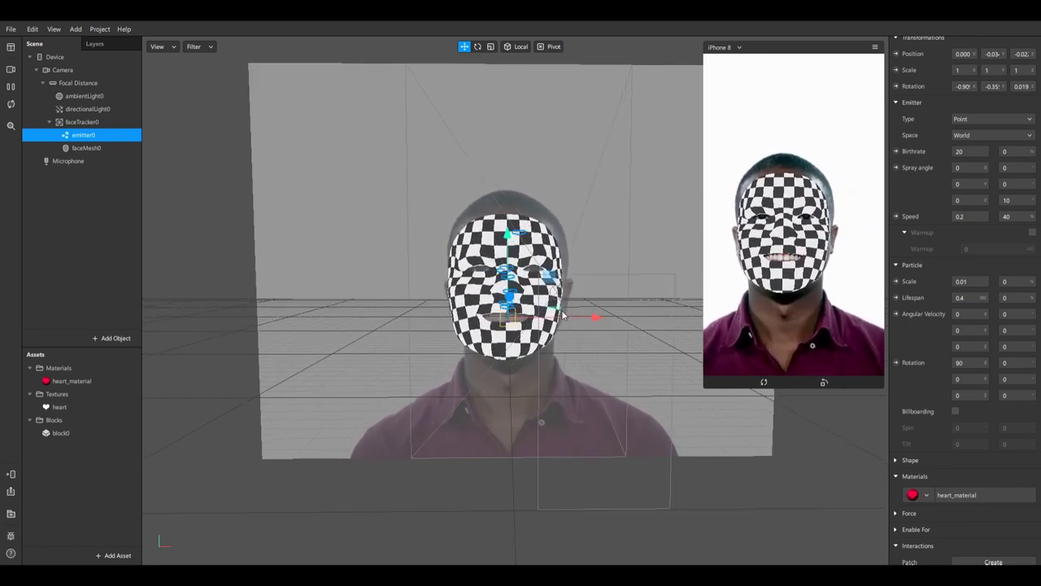
pyautogui.moveTo(586, 326); pyautogui.dragTo(398, 319)
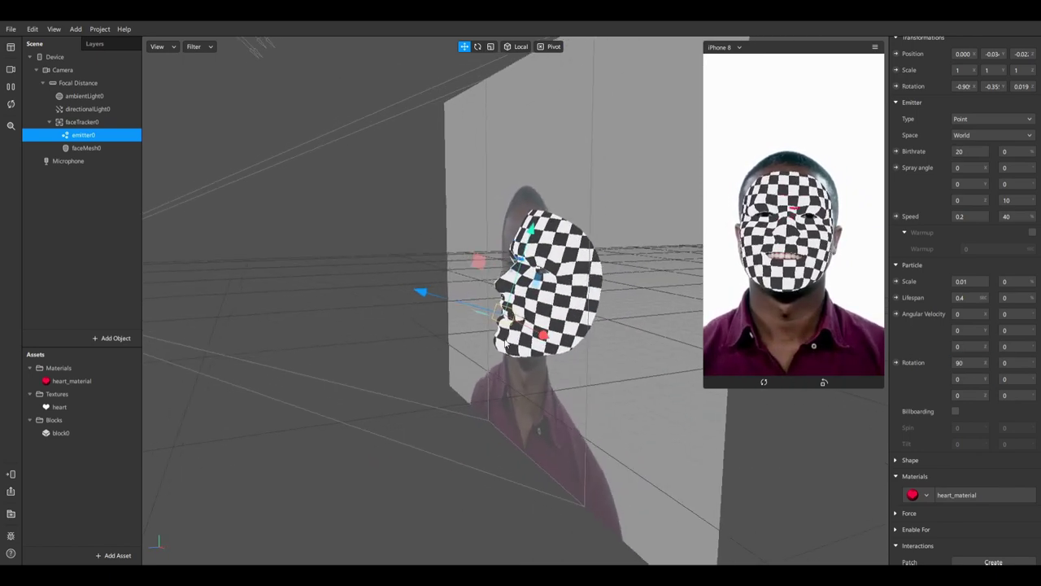
pyautogui.click(969, 362)
pyautogui.write('0')
pyautogui.press('Return')
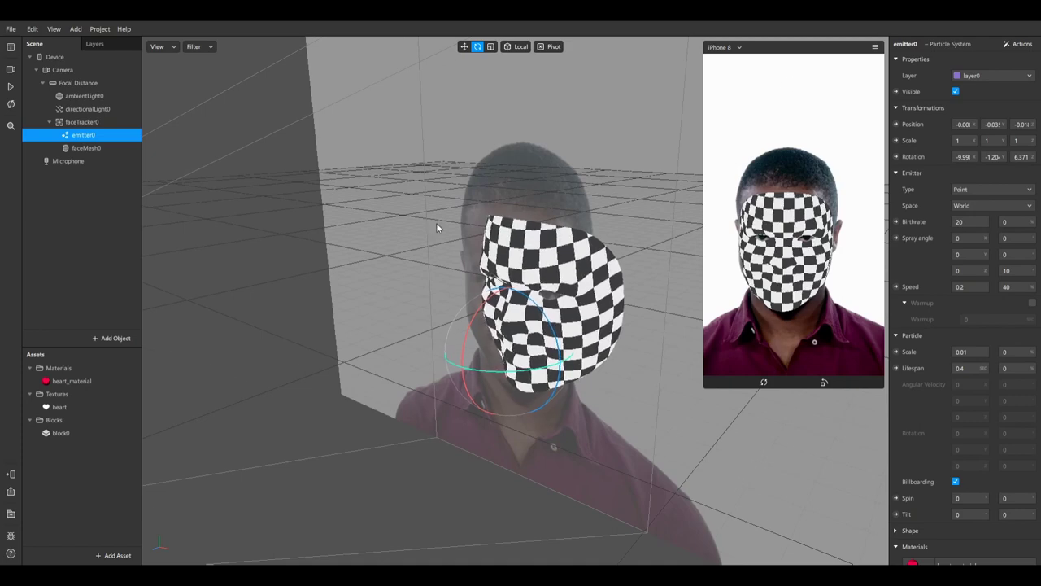
# - Preview the face tracking, then set emitter0's Emitter Space to Local
pyautogui.moveTo(436, 228); pyautogui.dragTo(448, 204)
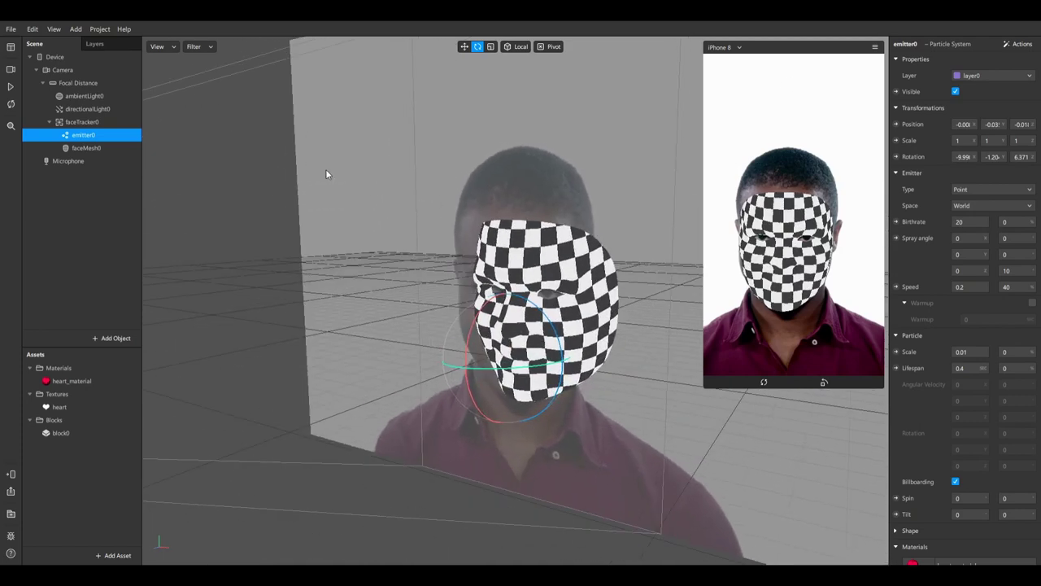
pyautogui.click(11, 88)
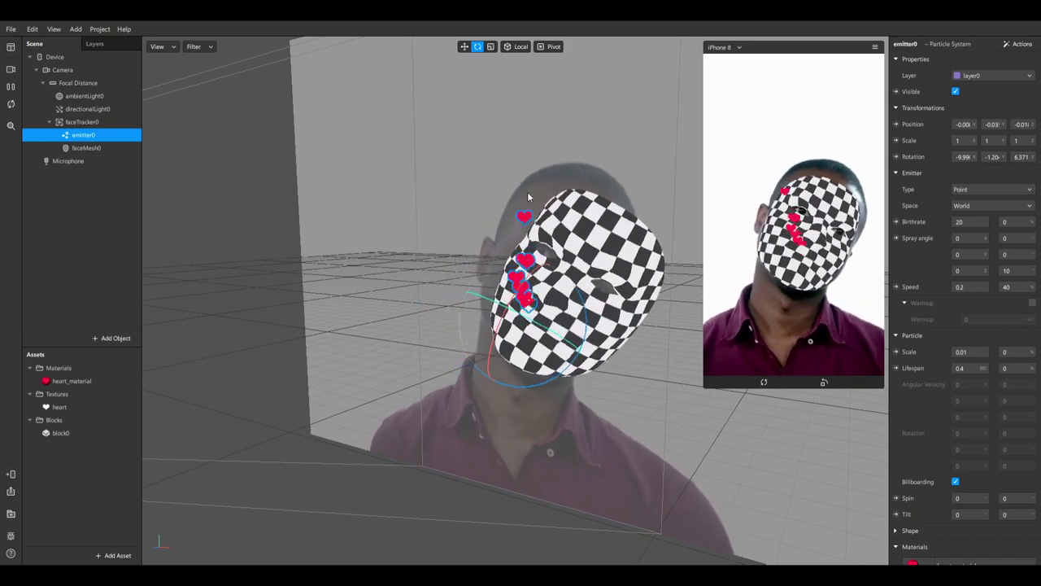
pyautogui.click(10, 87)
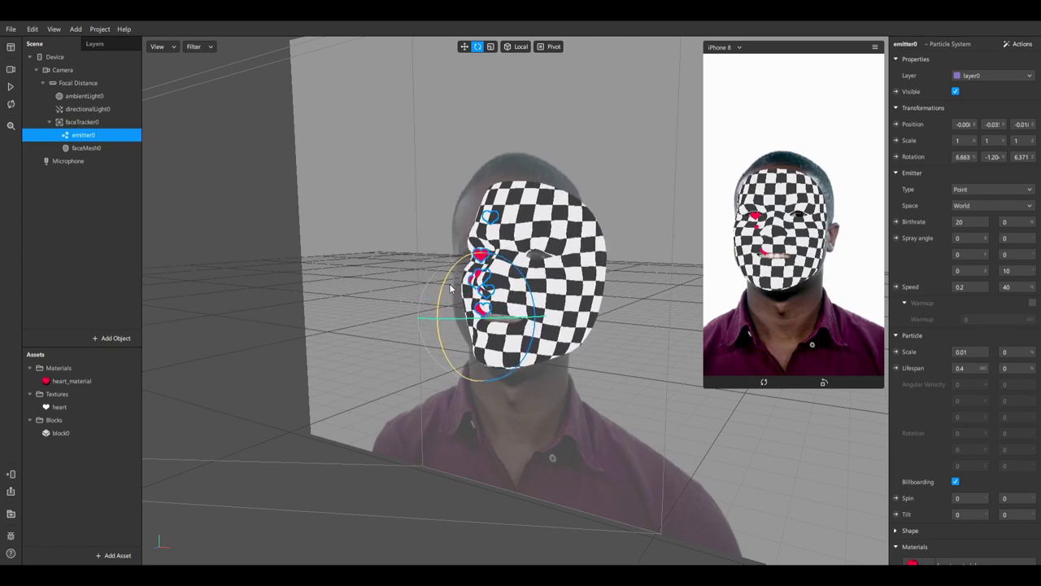
pyautogui.click(982, 205)
pyautogui.click(985, 228)
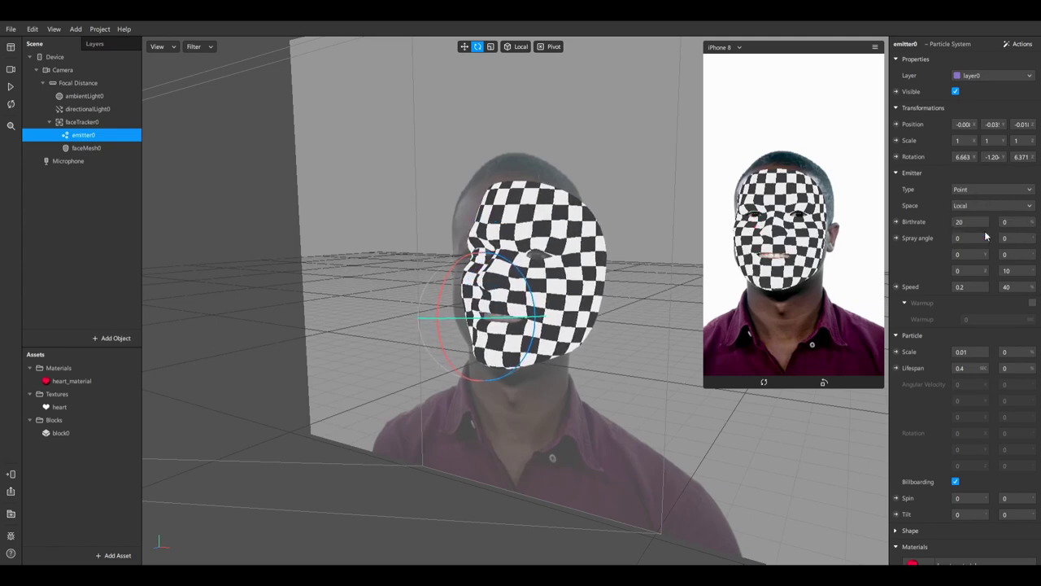
# - Tilt emitter0 about 97° on X so hearts stream out from the mouth
pyautogui.click(11, 88)
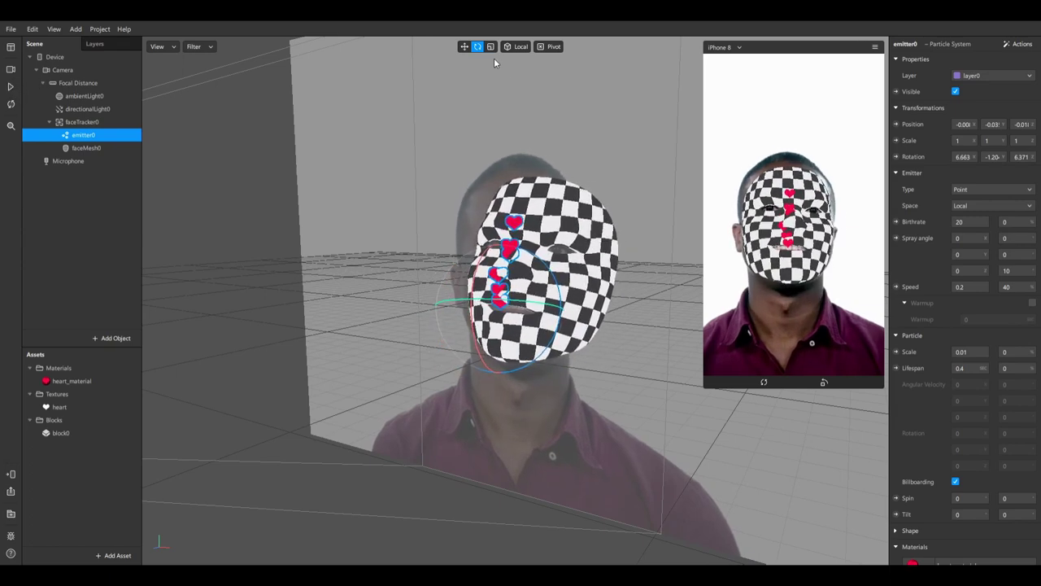
pyautogui.moveTo(486, 256); pyautogui.dragTo(483, 262)
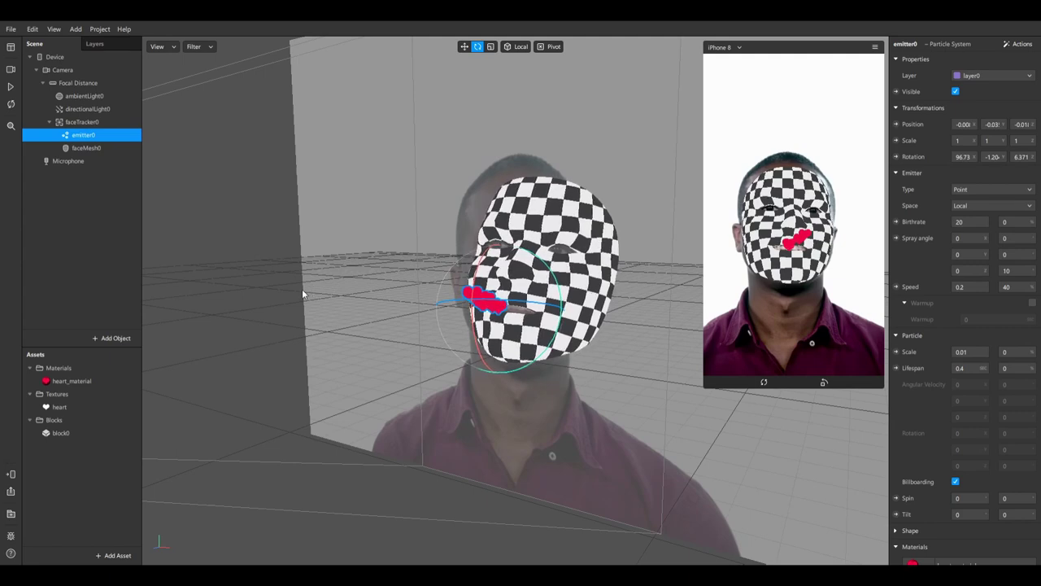
pyautogui.moveTo(310, 294); pyautogui.dragTo(428, 324)
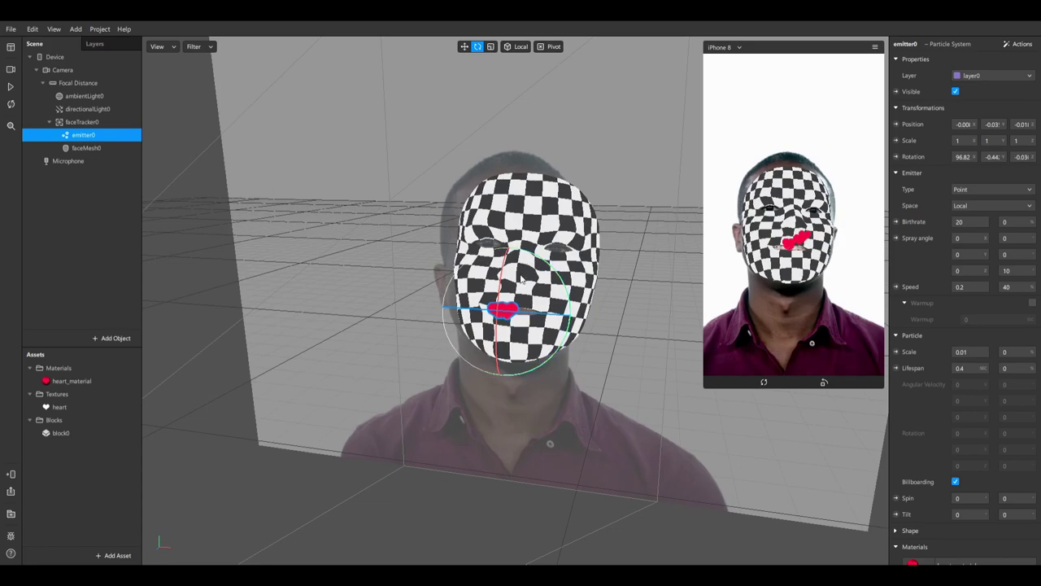
pyautogui.moveTo(521, 279); pyautogui.dragTo(620, 258)
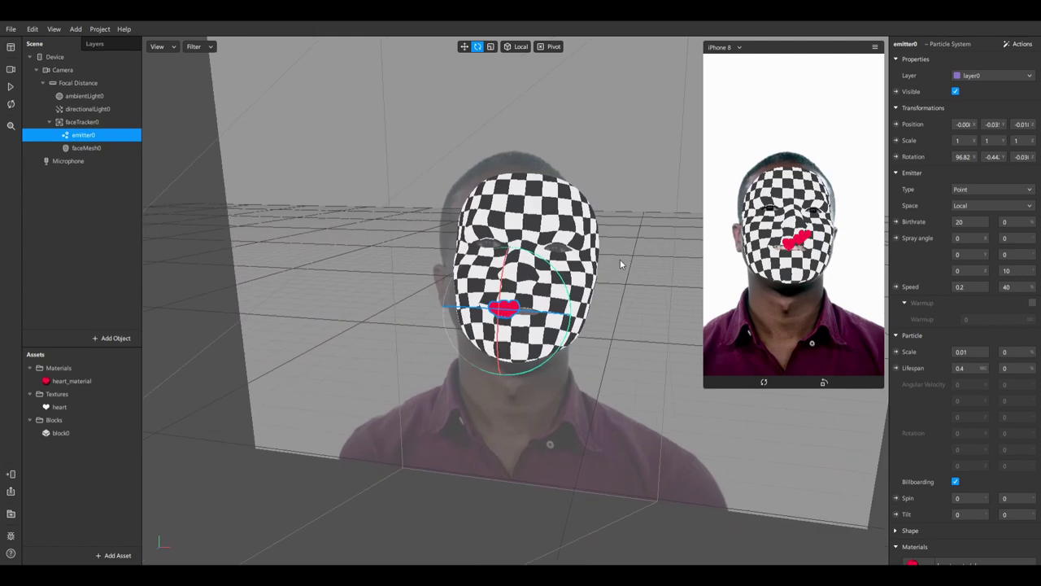
# - Switch emitter0's Emitter Space back to World and watch the hearts trail behind
pyautogui.click(988, 205)
pyautogui.click(991, 216)
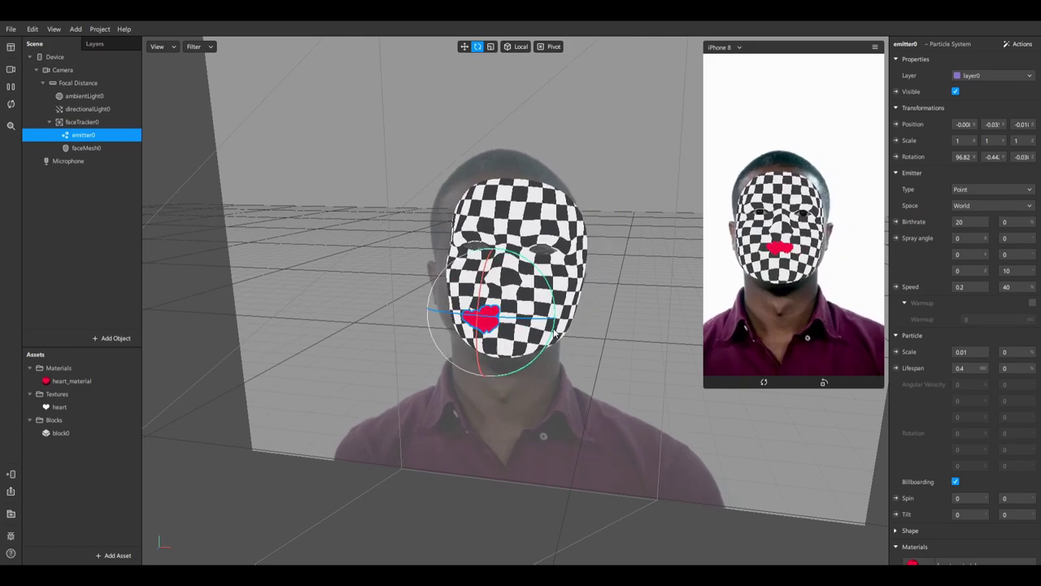
pyautogui.moveTo(553, 331); pyautogui.dragTo(617, 328)
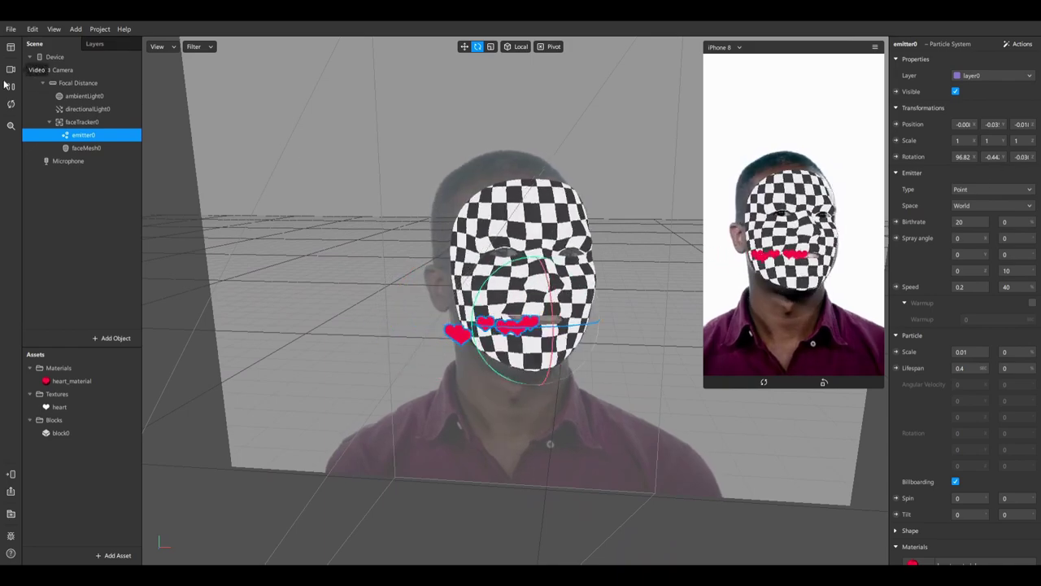
# - Change emitter0's Emitter Type to Line and shorten its Length from 0.1 to 0.05
pyautogui.click(1008, 189)
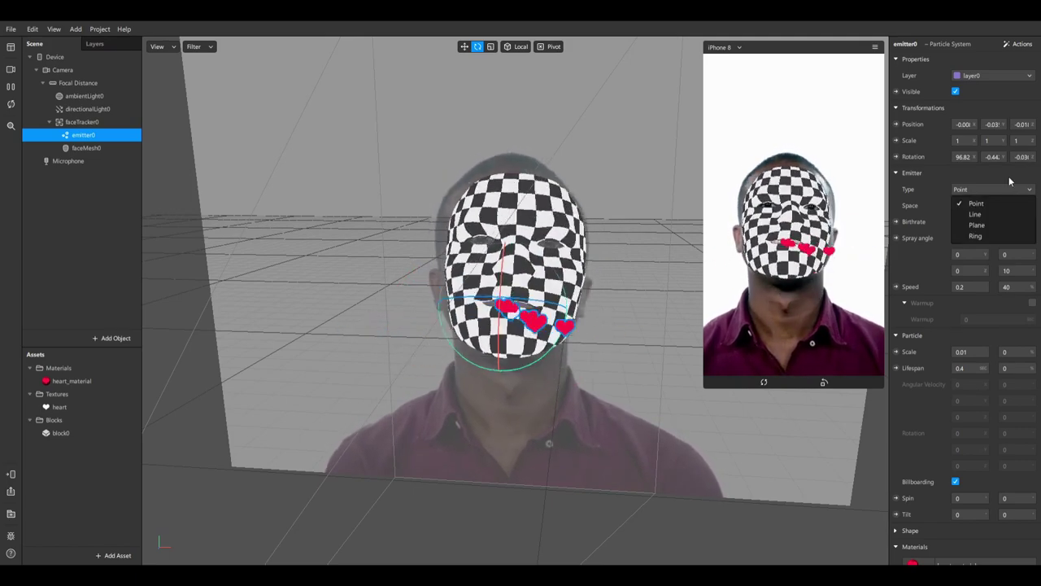
pyautogui.click(989, 214)
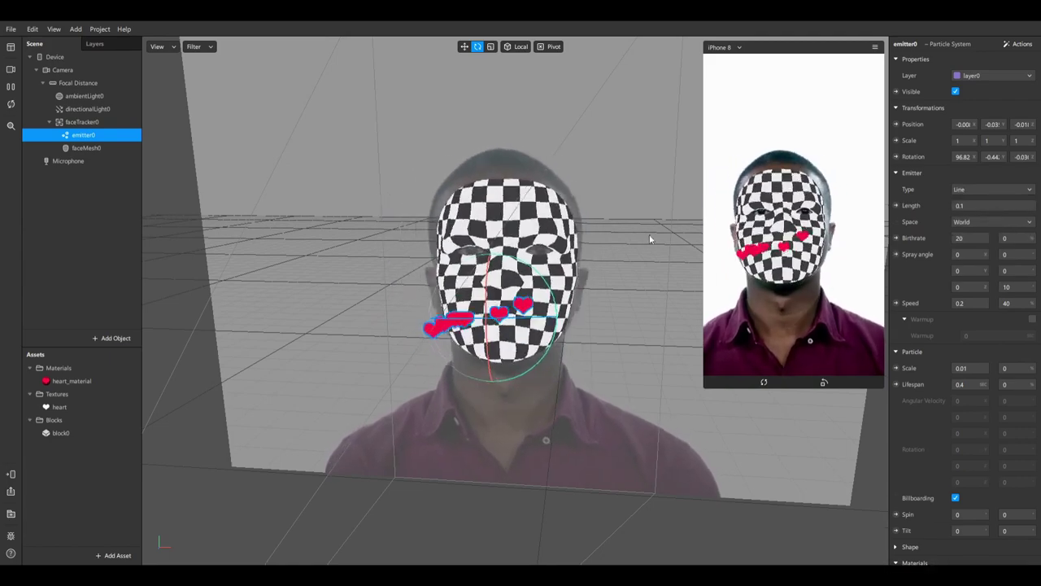
pyautogui.moveTo(631, 261); pyautogui.dragTo(603, 402)
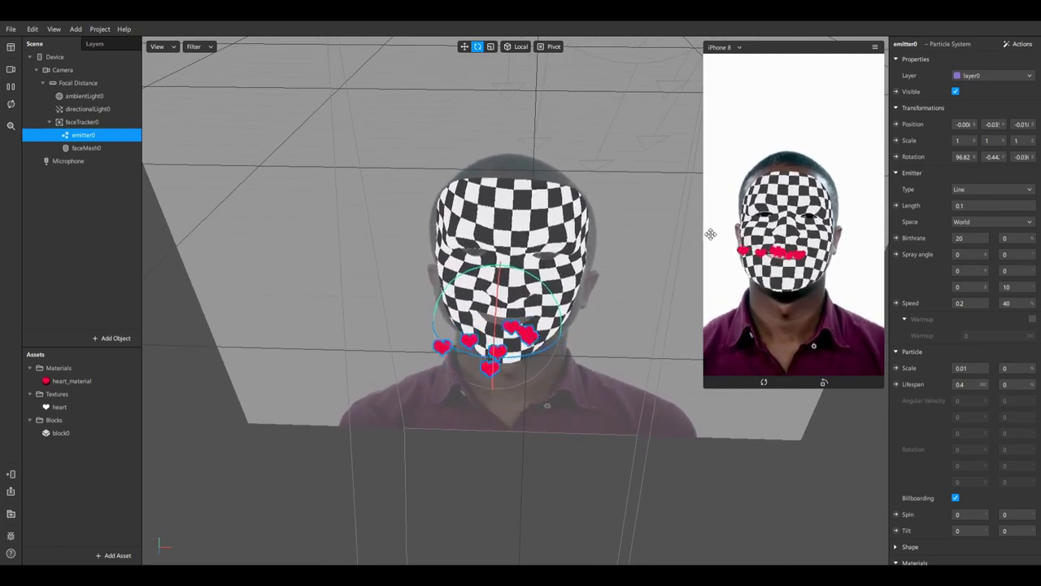
pyautogui.click(979, 206)
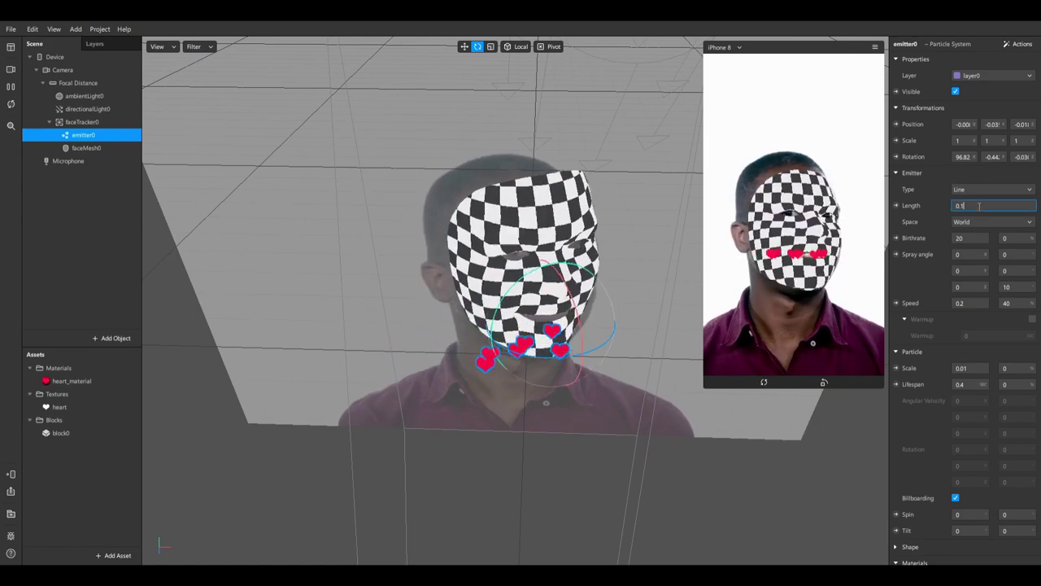
pyautogui.press('BackSpace')
pyautogui.write('05')
pyautogui.press('Return')
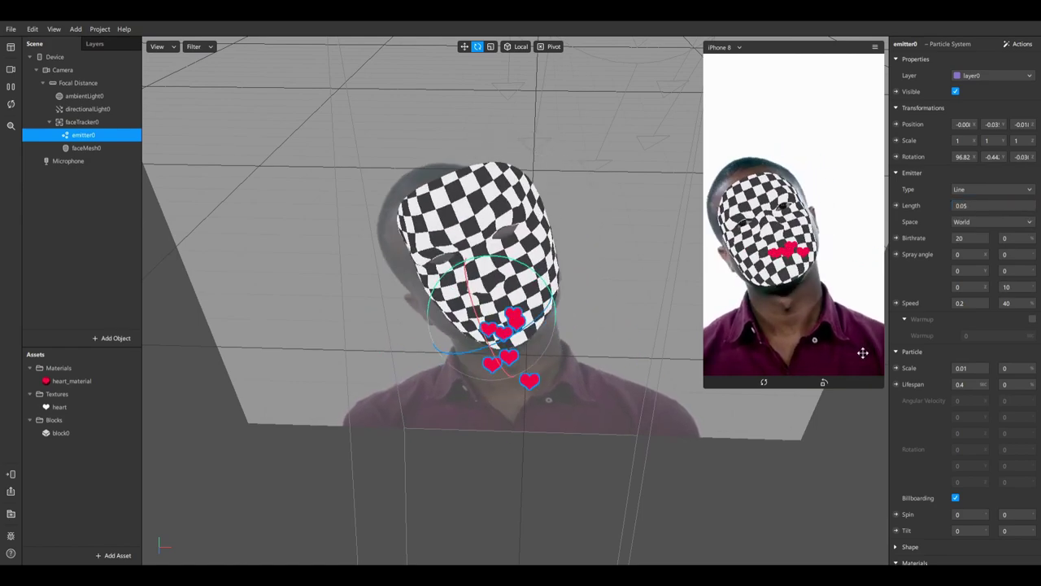
pyautogui.moveTo(618, 311); pyautogui.dragTo(398, 311, button='middle')
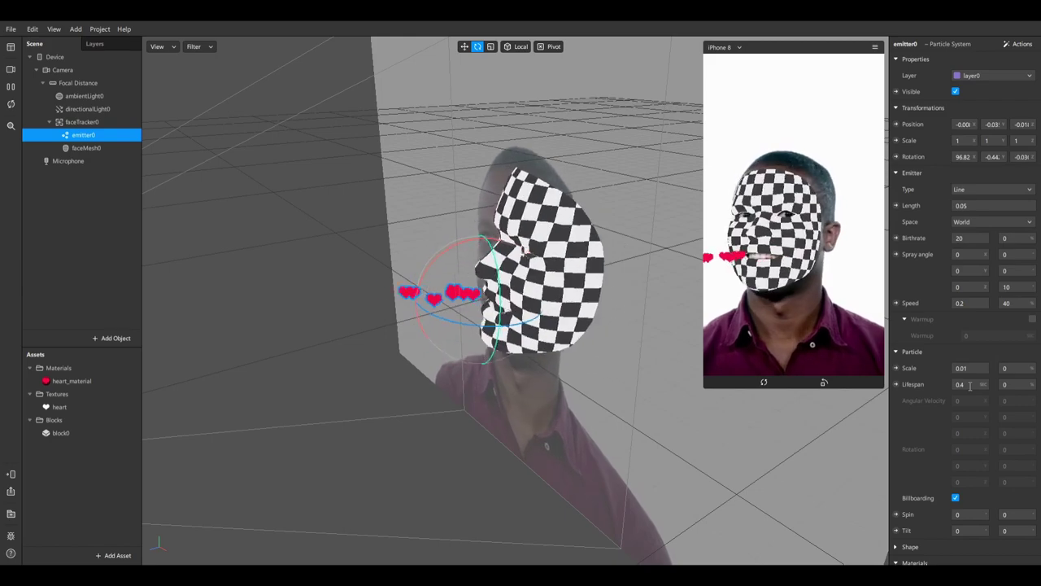
# - Set particle Lifespan to 2, view the hearts from the side, and select faceMesh0
pyautogui.click(969, 386)
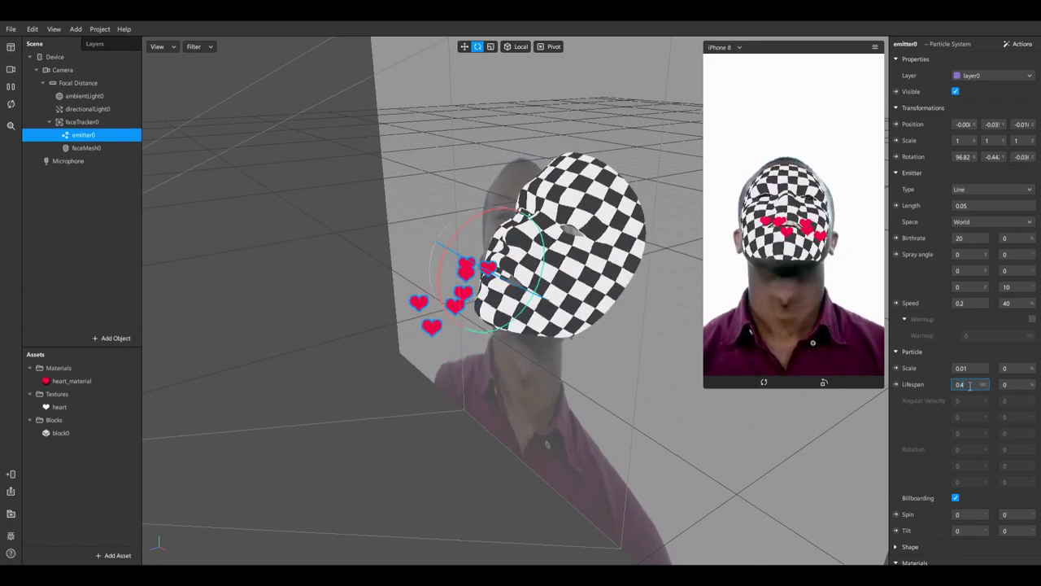
pyautogui.write('2')
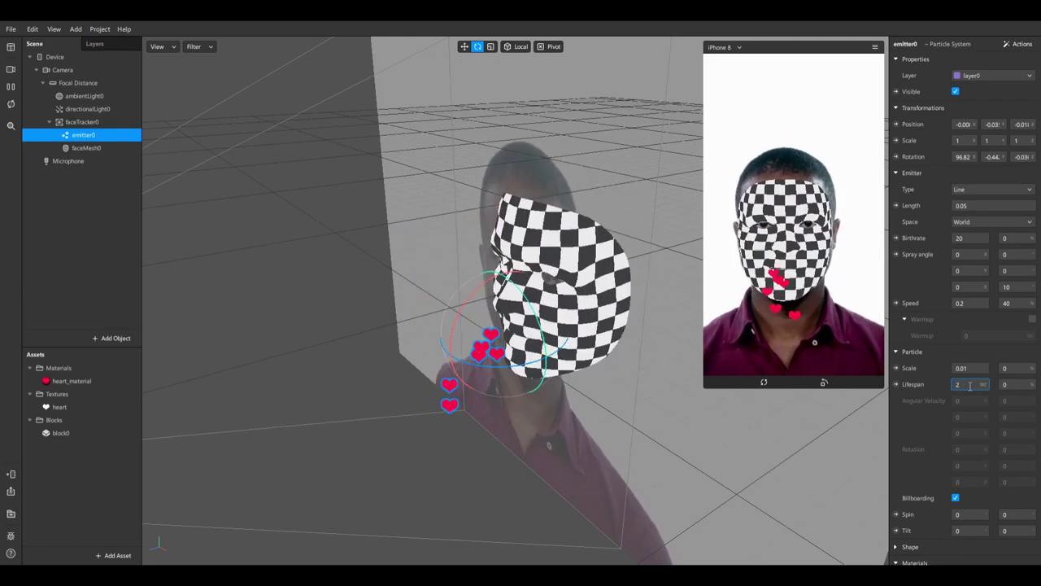
pyautogui.moveTo(723, 405); pyautogui.dragTo(463, 387)
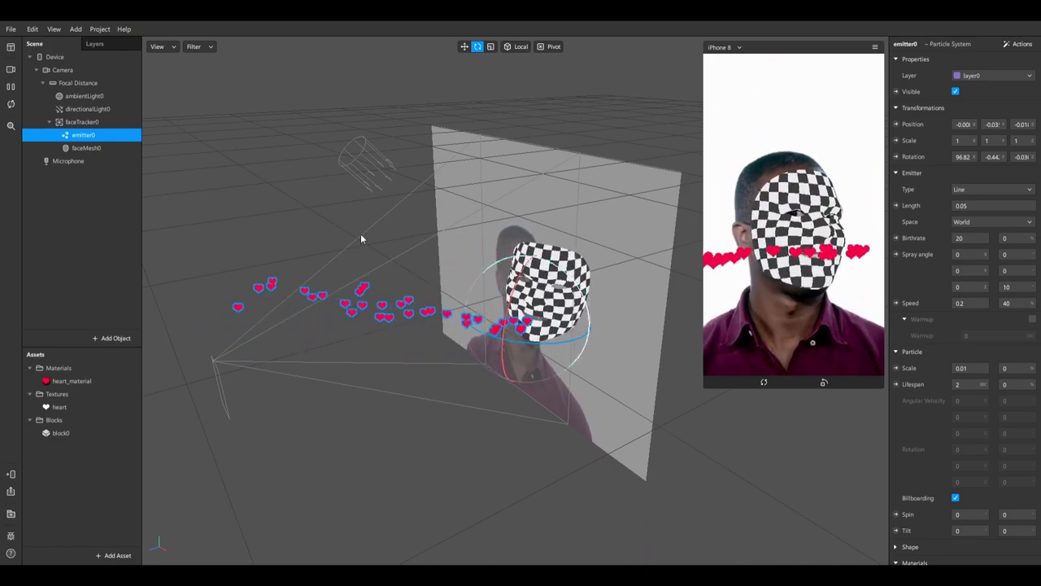
pyautogui.click(90, 148)
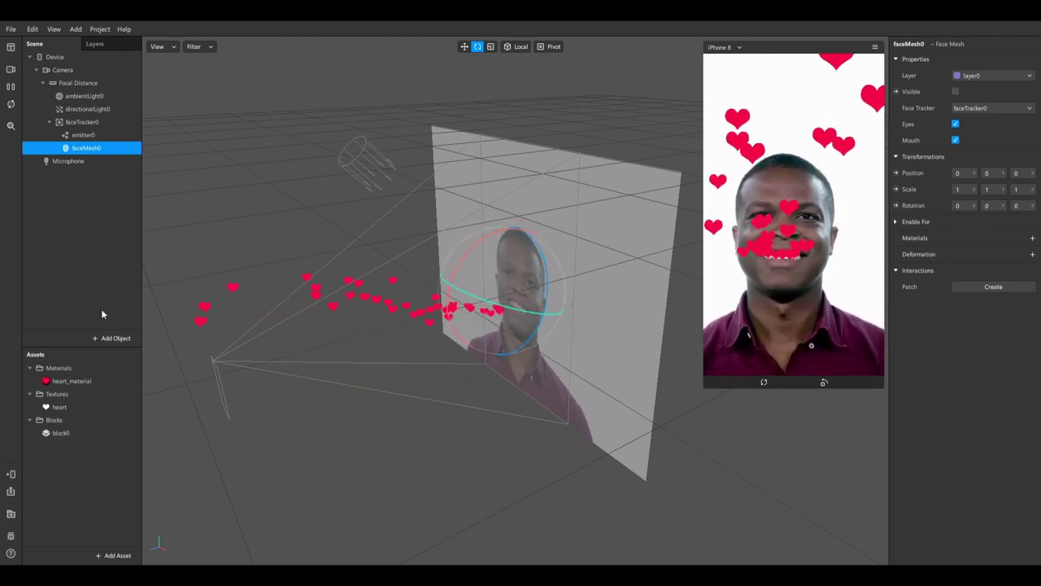
# - Select emitter0 in the Scene panel and switch to the Move tool
pyautogui.click(98, 135)
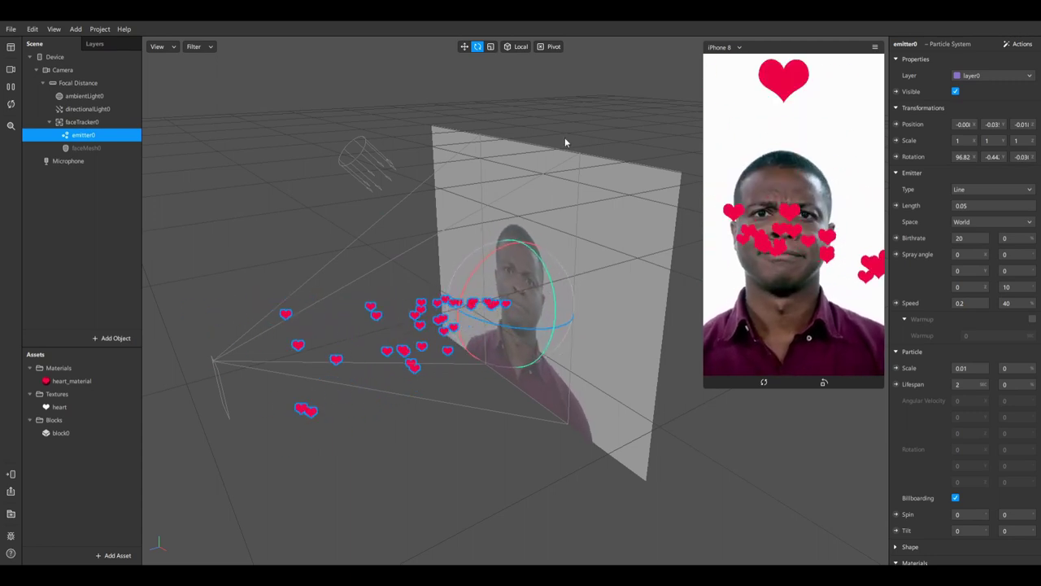
pyautogui.click(464, 47)
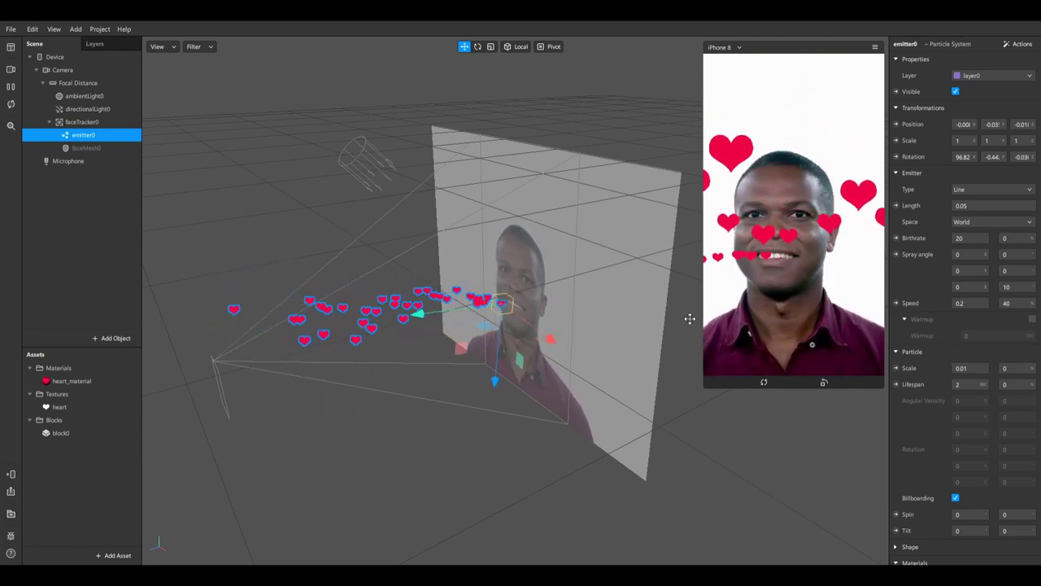
pyautogui.scroll(5, 690, 314)
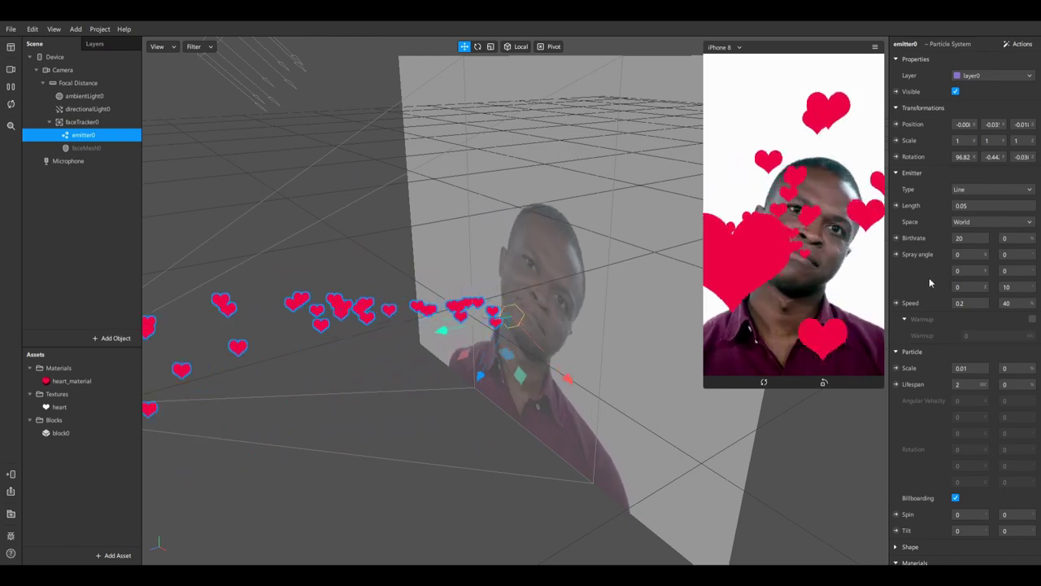
# - Set the hearts' particle Scale to 0.005 with 50% scale variation
pyautogui.click(988, 366)
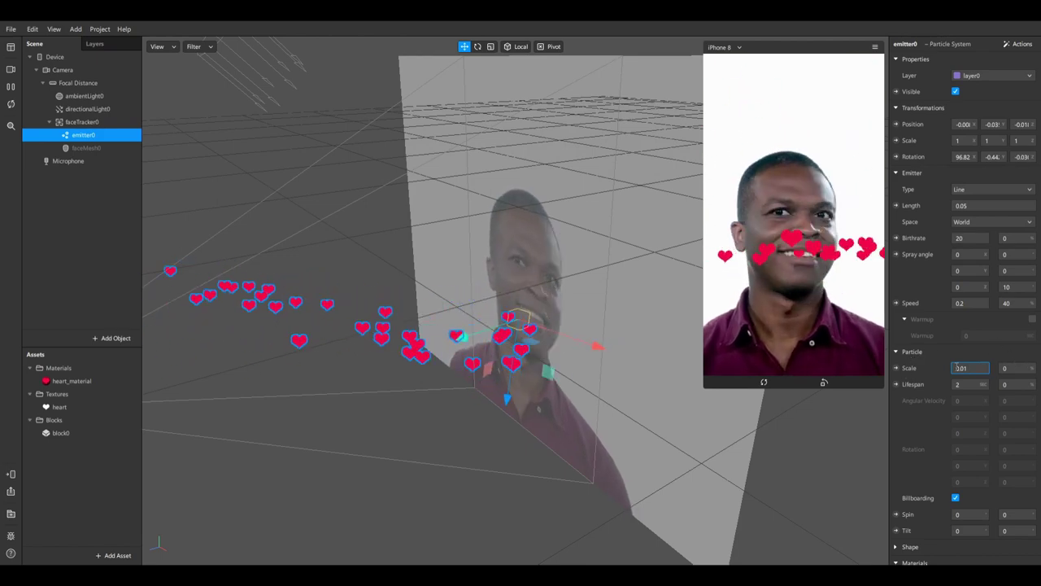
pyautogui.press('BackSpace')
pyautogui.write('05')
pyautogui.press('Return')
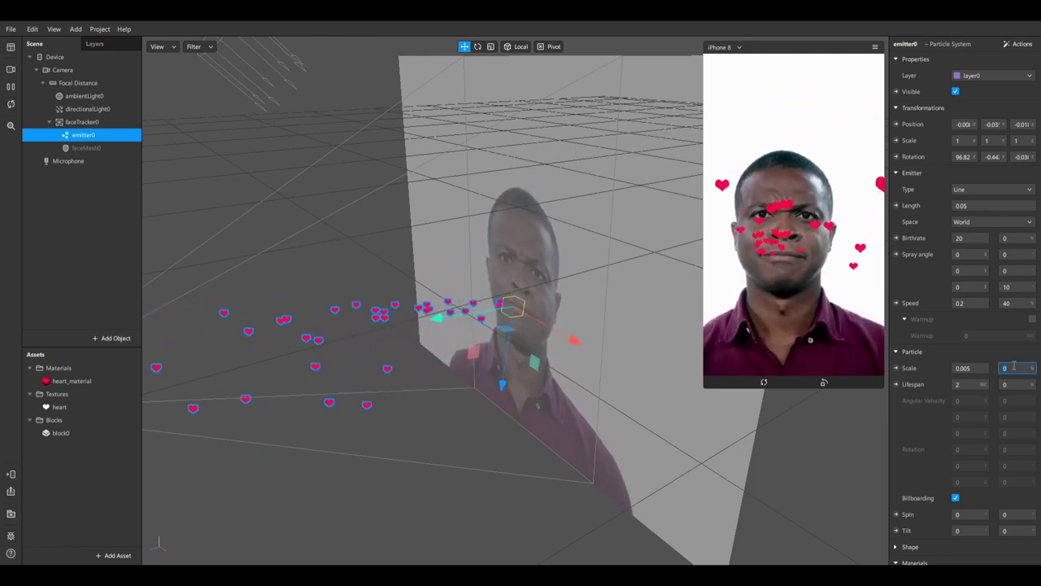
pyautogui.write('50')
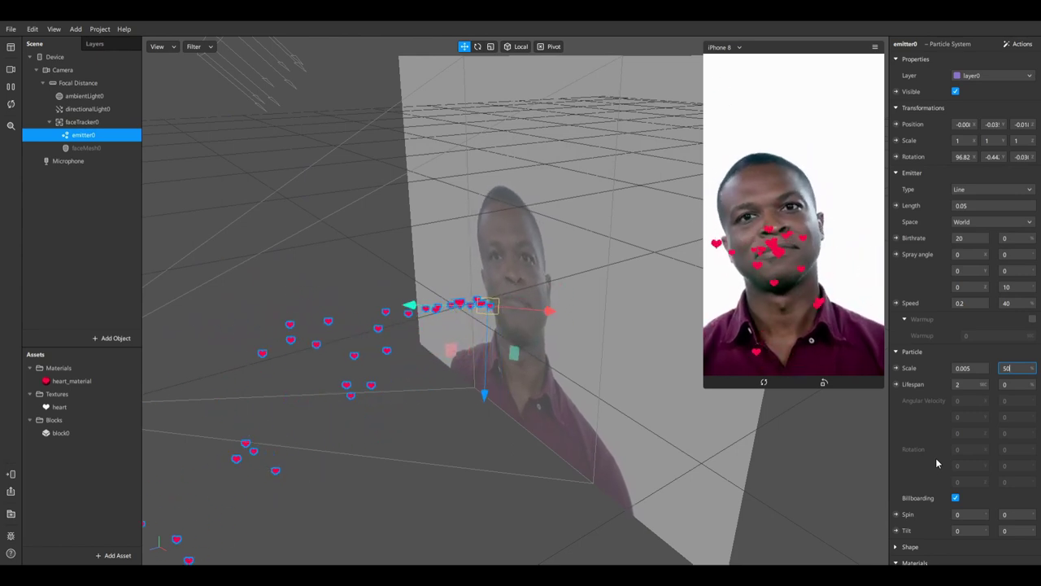
pyautogui.press('Return')
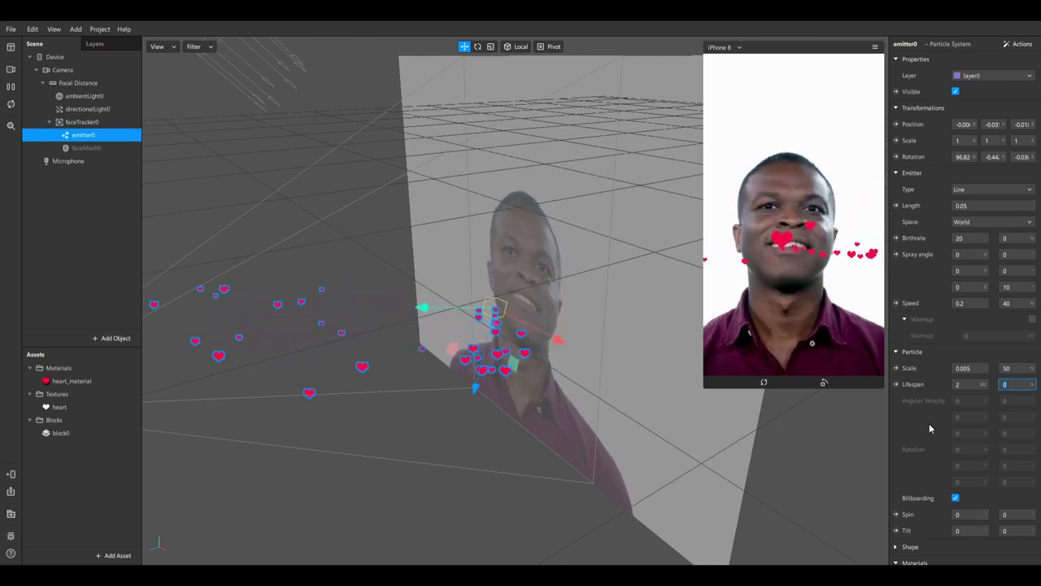
# - Give the 2-second particle Lifespan a 30% variation
pyautogui.write('30')
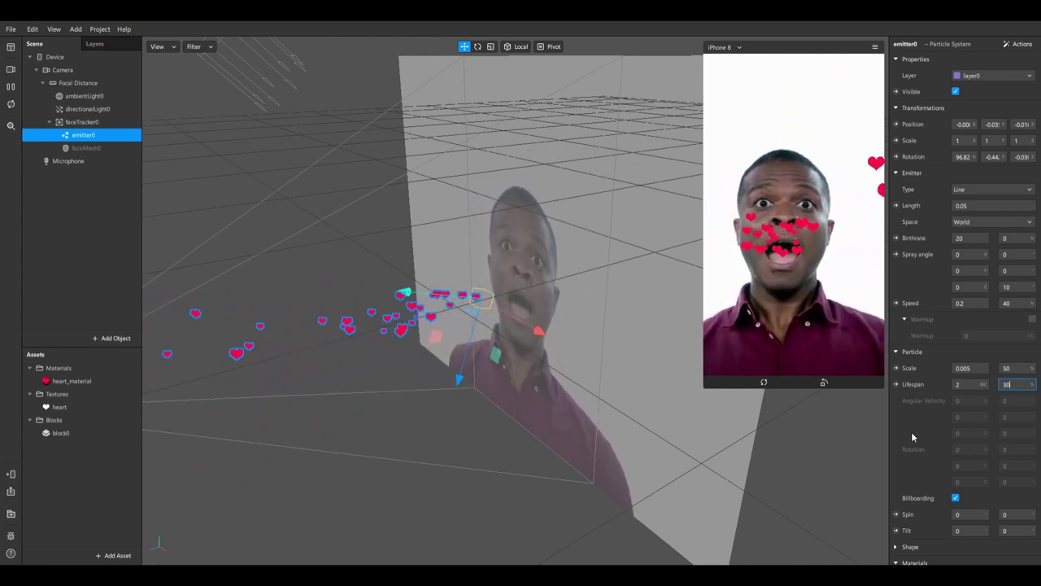
pyautogui.press('Return')
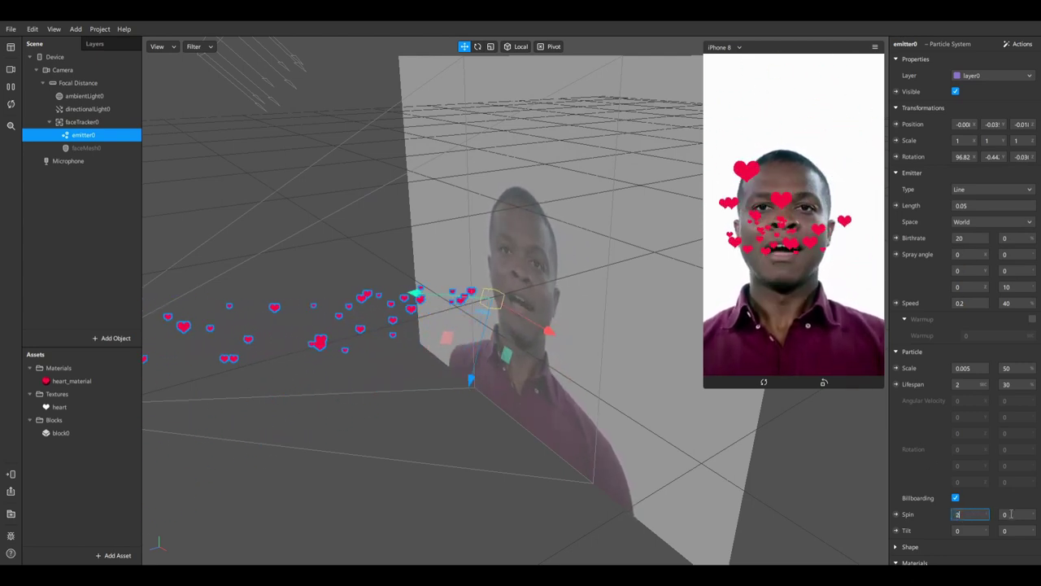
# - Set the particle Spin to 22 with 55% variation
pyautogui.write('2')
pyautogui.click(1012, 514)
pyautogui.write('55')
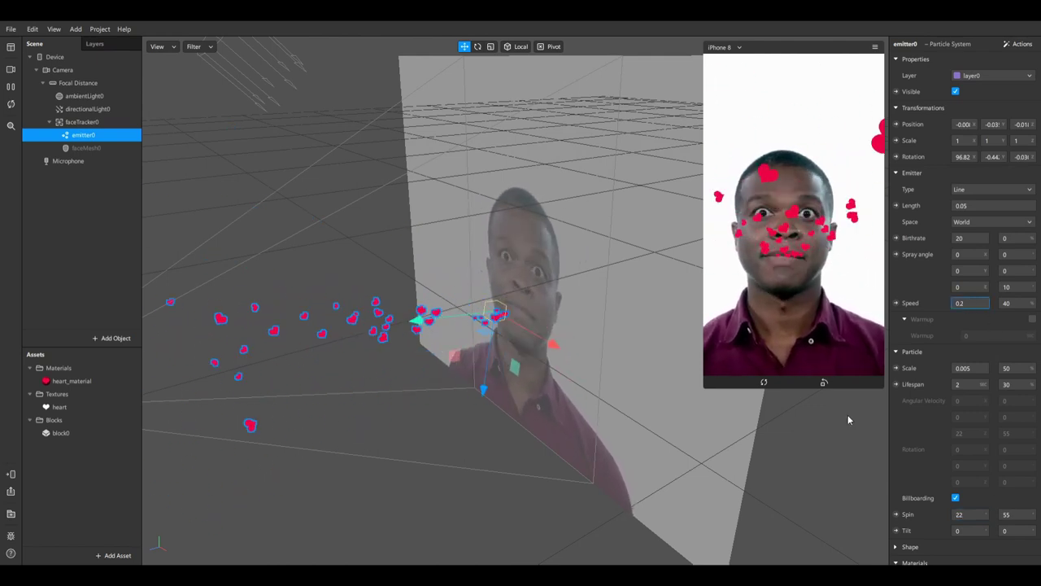
# - Change Emitter Speed to 0.15 and play the effect preview
pyautogui.press('BackSpace')
pyautogui.write('1')
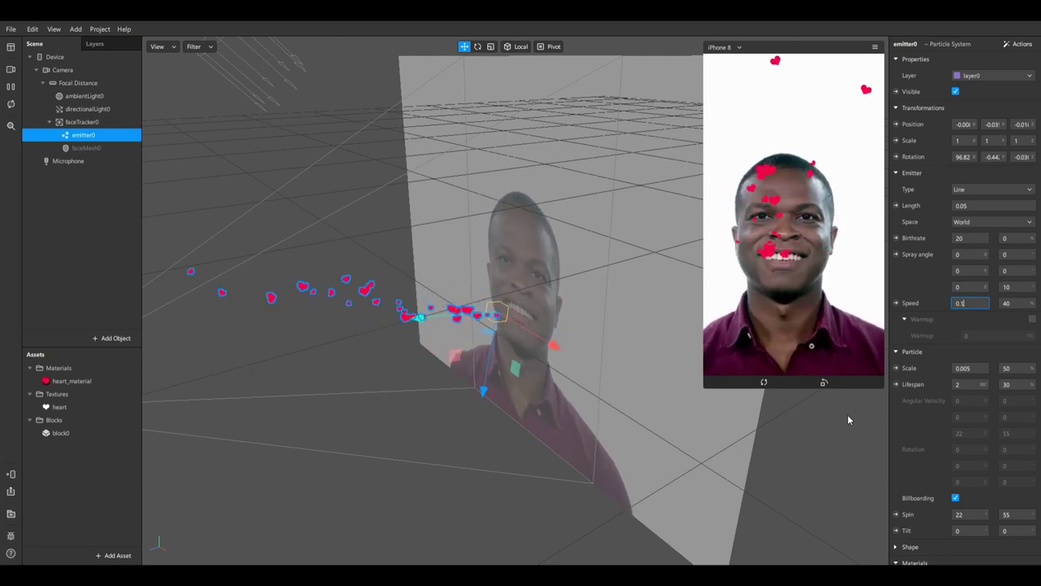
pyautogui.press('Return')
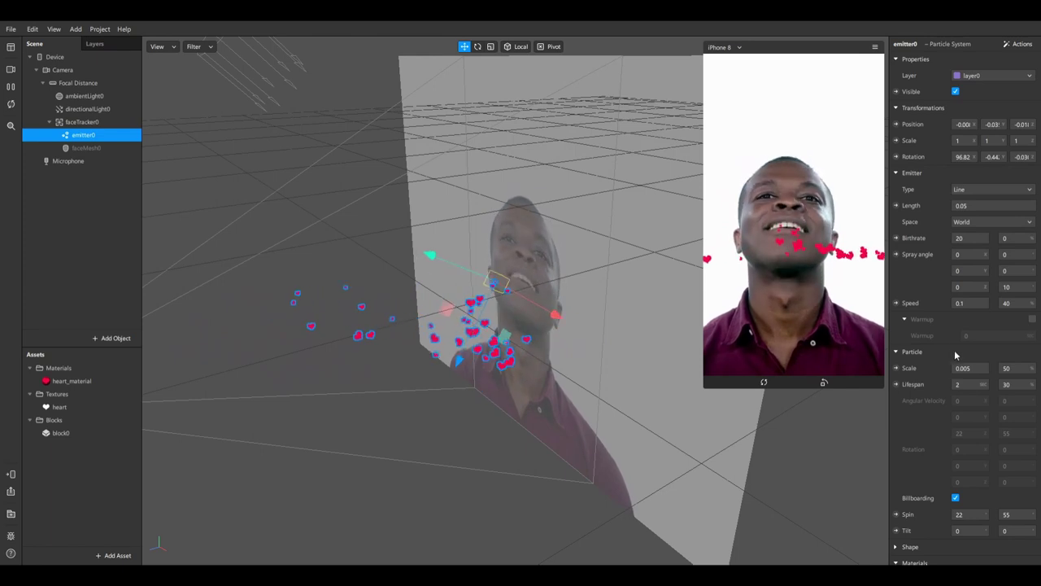
pyautogui.write('5')
pyautogui.press('Return')
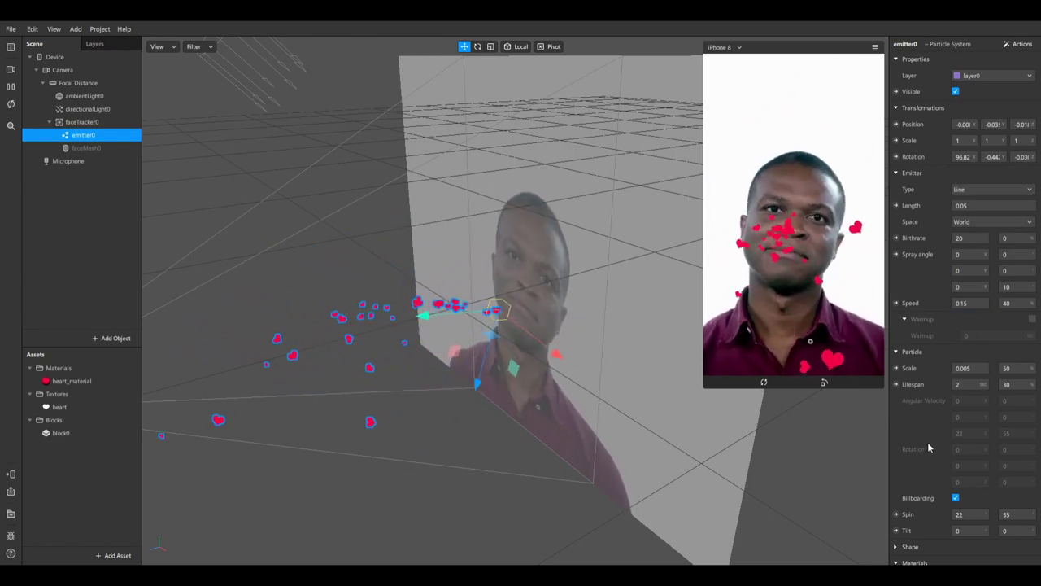
pyautogui.scroll(-2, 928, 442)
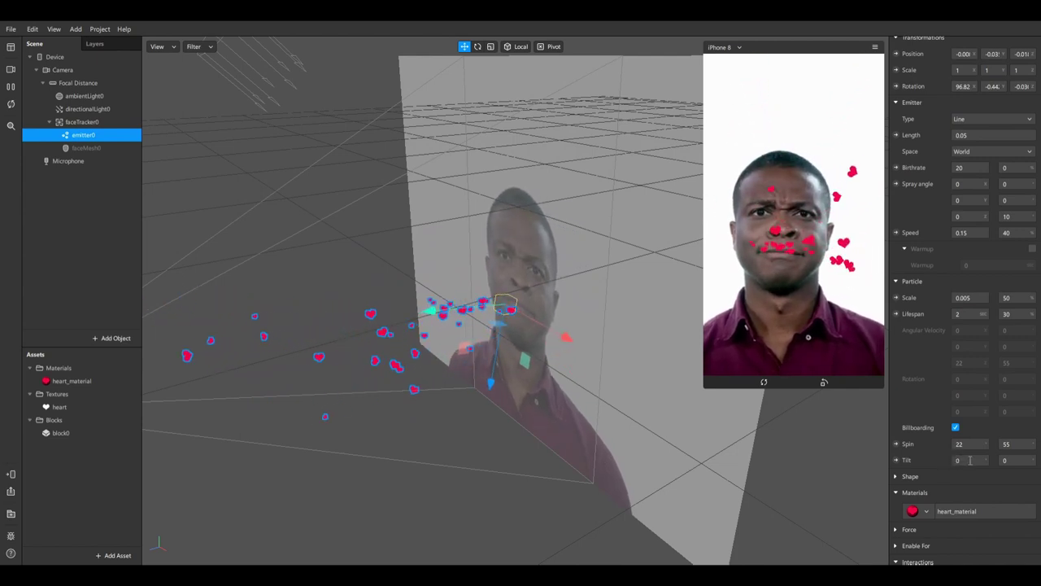
pyautogui.scroll(2, 970, 464)
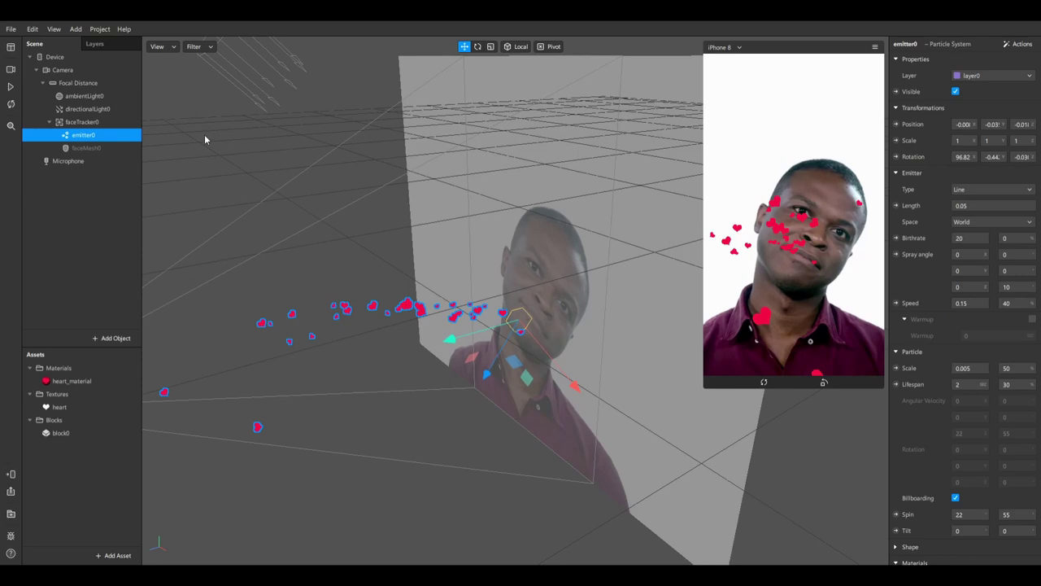
pyautogui.click(9, 89)
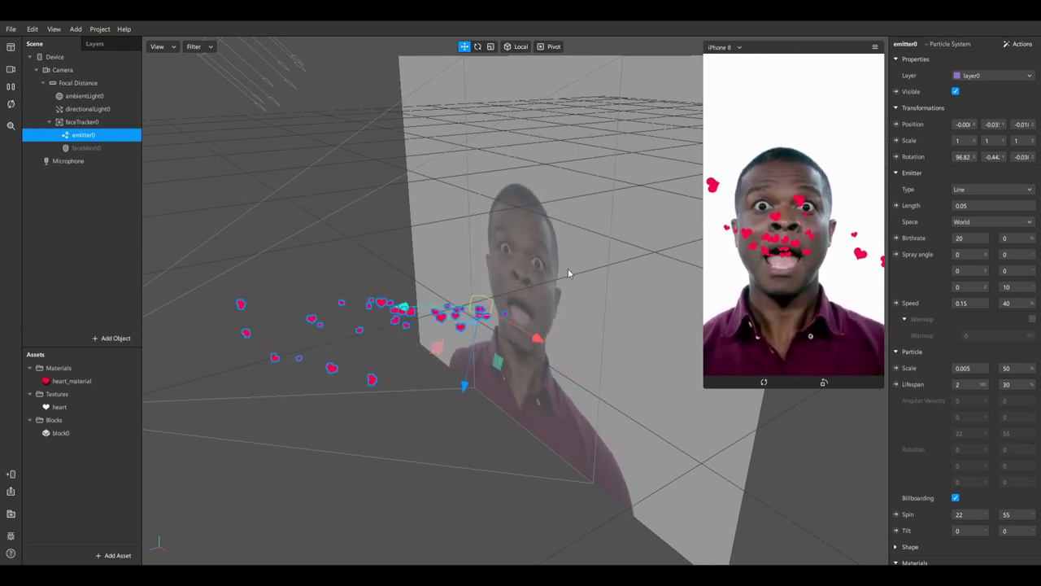
pyautogui.click(956, 92)
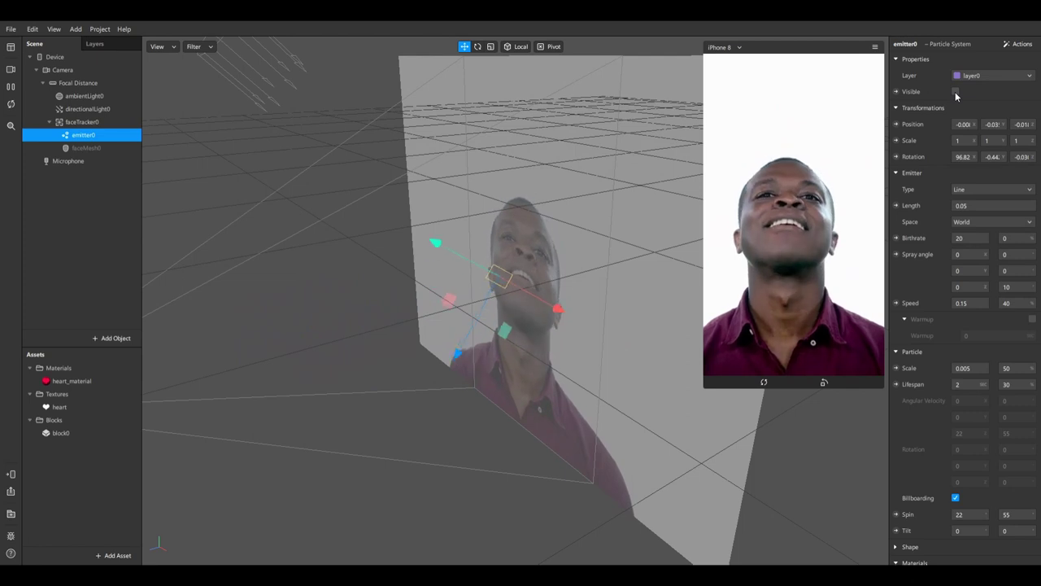
pyautogui.click(955, 91)
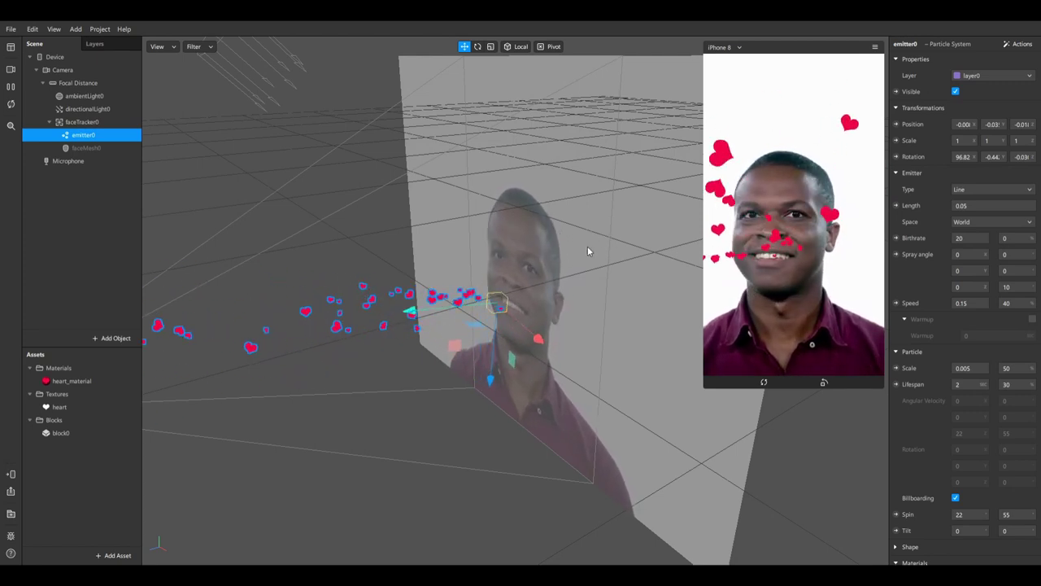
pyautogui.click(969, 237)
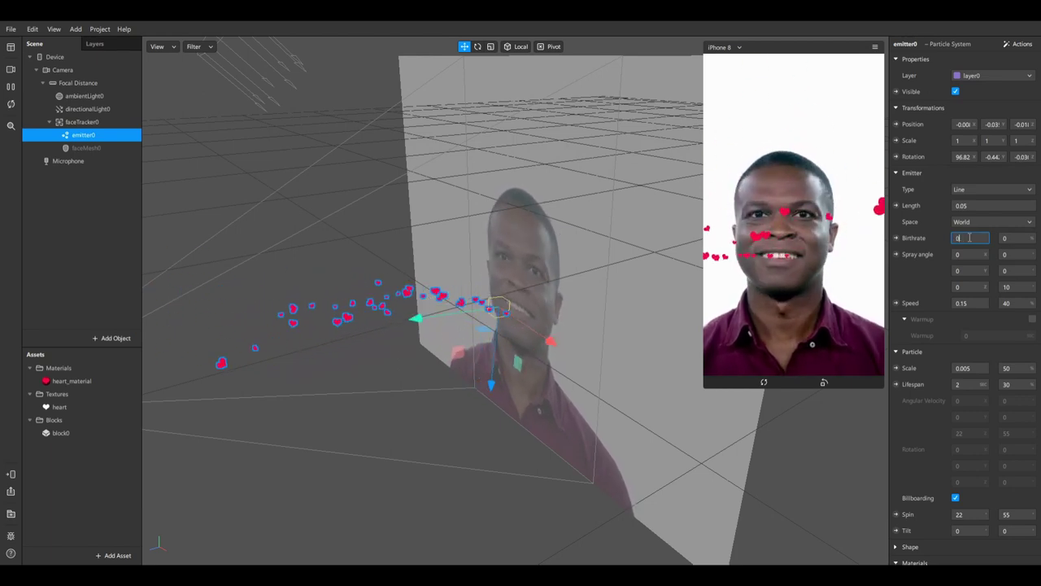
pyautogui.press('BackSpace')
pyautogui.press('BackSpace')
pyautogui.write('0')
pyautogui.press('Return')
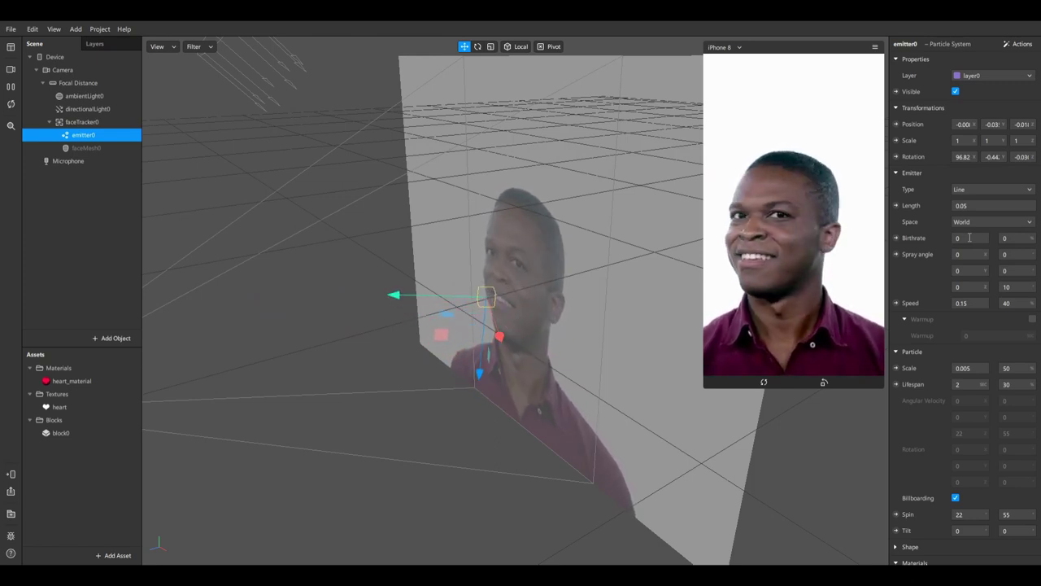
pyautogui.click(970, 237)
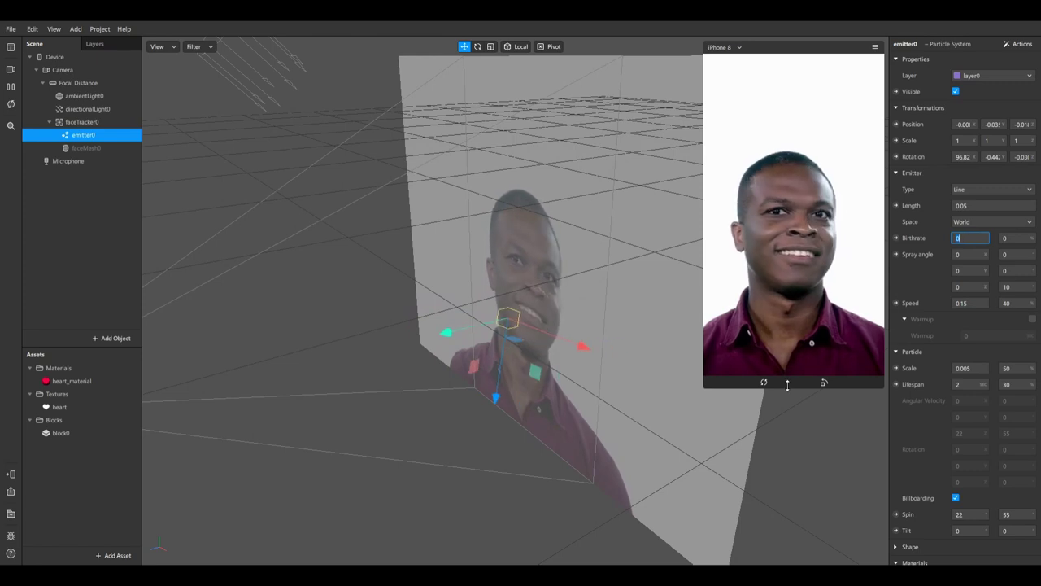
pyautogui.write('1')
pyautogui.press('Return')
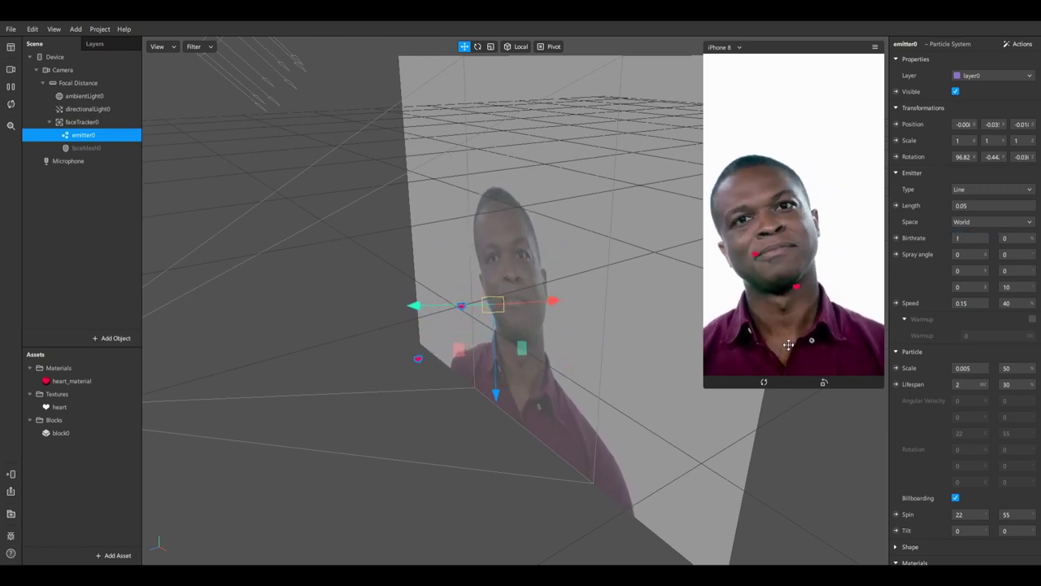
pyautogui.click(967, 237)
pyautogui.write('2')
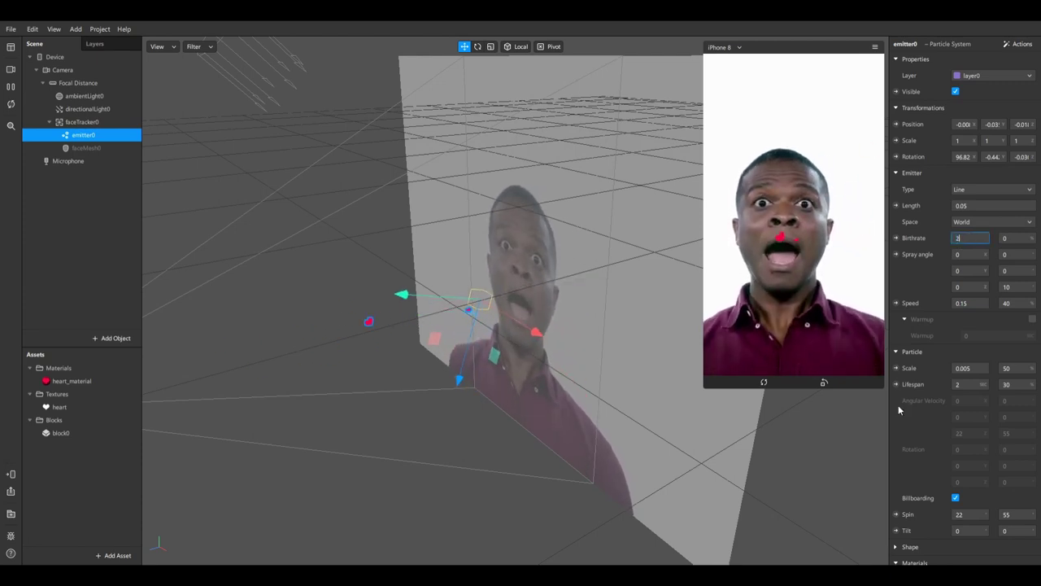
pyautogui.press('Return')
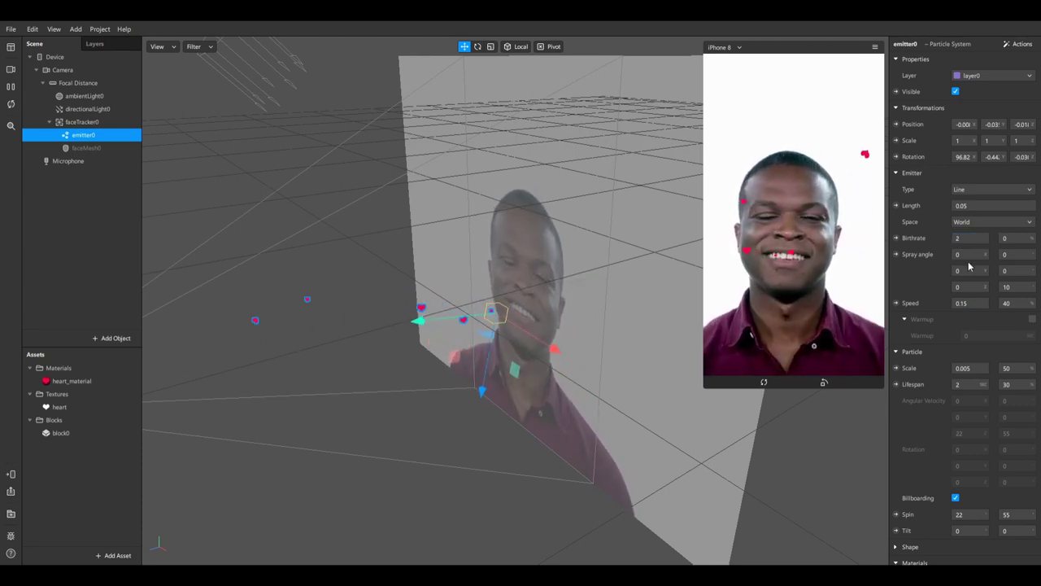
pyautogui.click(969, 237)
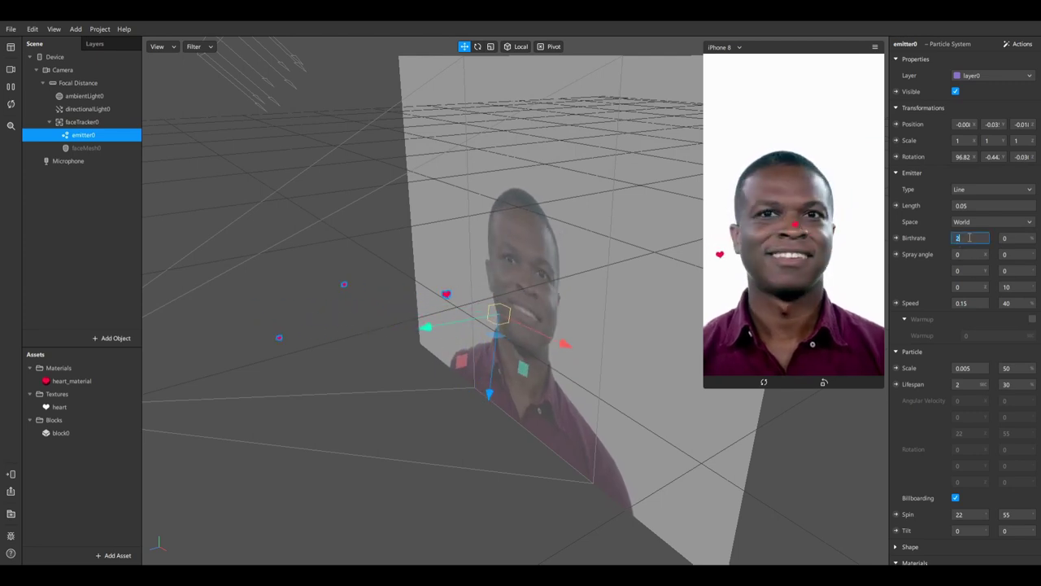
pyautogui.write('20')
pyautogui.press('Return')
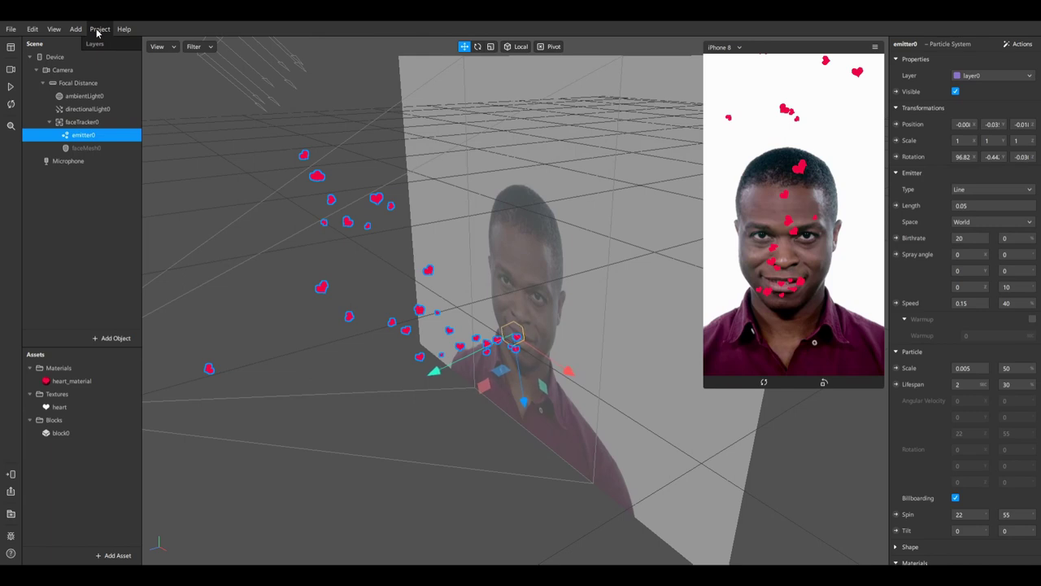
# - Show the Patch Editor from the View menu and enlarge its panel beneath the viewport
pyautogui.click(53, 30)
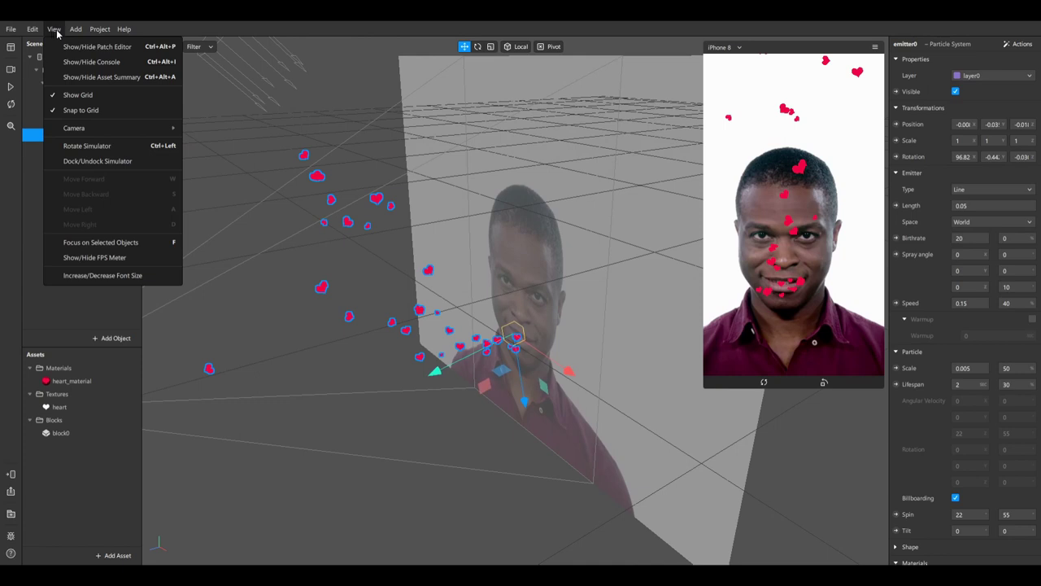
pyautogui.click(99, 47)
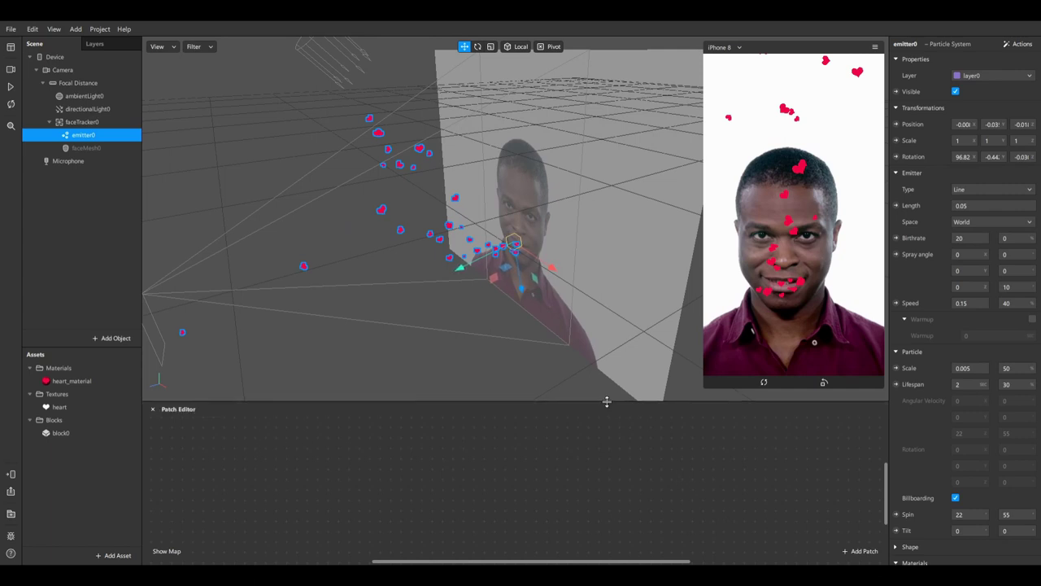
pyautogui.moveTo(607, 401); pyautogui.dragTo(594, 271)
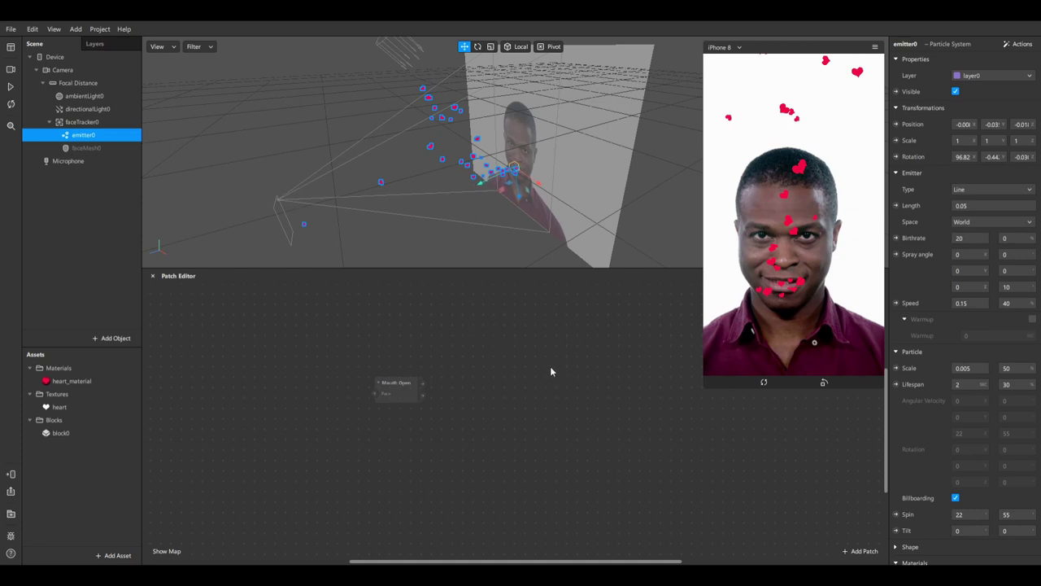
# - Place and position a Mouth Open patch in the graph, then select faceTracker0 in the Scene panel
pyautogui.moveTo(394, 396)
pyautogui.mouseDown()
pyautogui.moveTo(393, 365)
pyautogui.moveTo(309, 373)
pyautogui.moveTo(402, 371)
pyautogui.mouseUp()
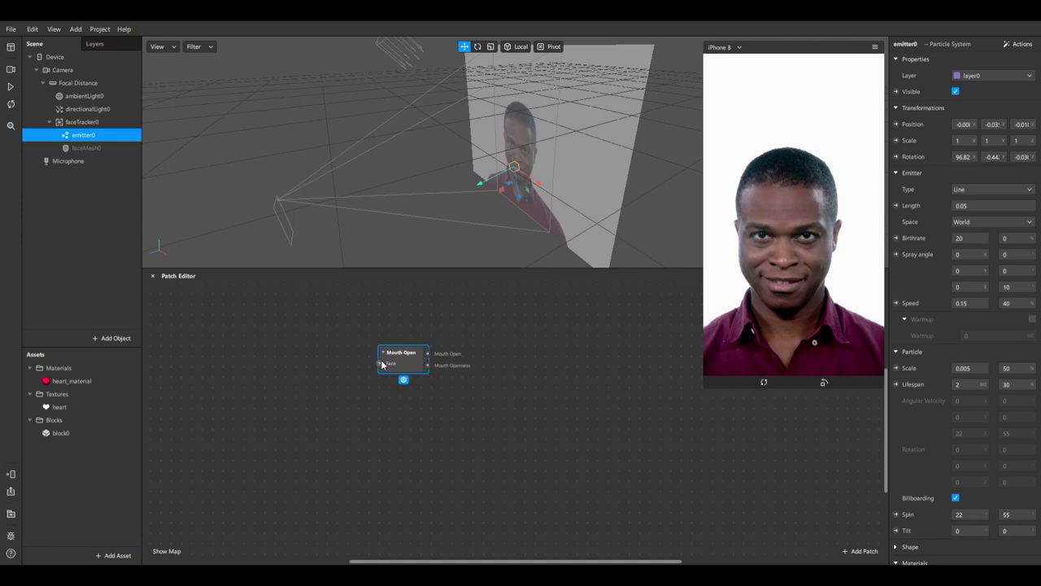
pyautogui.moveTo(399, 363)
pyautogui.mouseDown()
pyautogui.moveTo(385, 363)
pyautogui.moveTo(399, 375)
pyautogui.mouseUp()
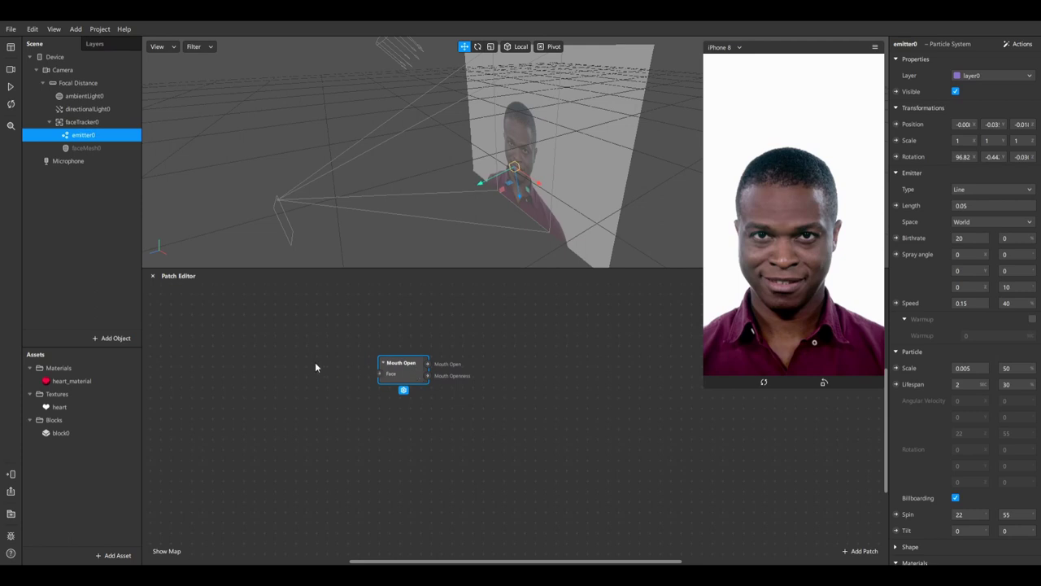
pyautogui.click(95, 123)
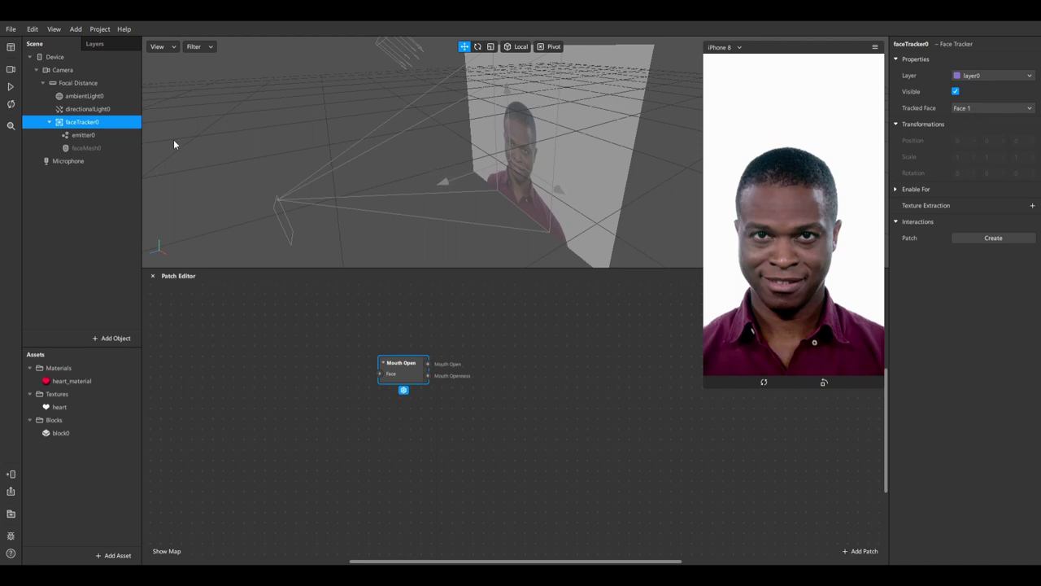
# - Rename faceTracker0 to face1
pyautogui.doubleClick(77, 125)
pyautogui.write('face1')
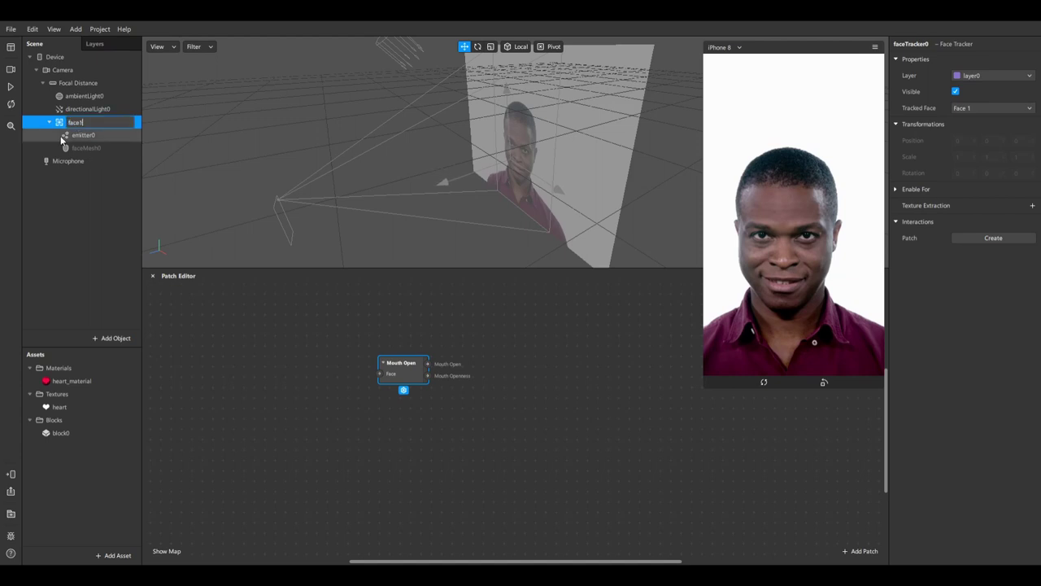
pyautogui.press('Return')
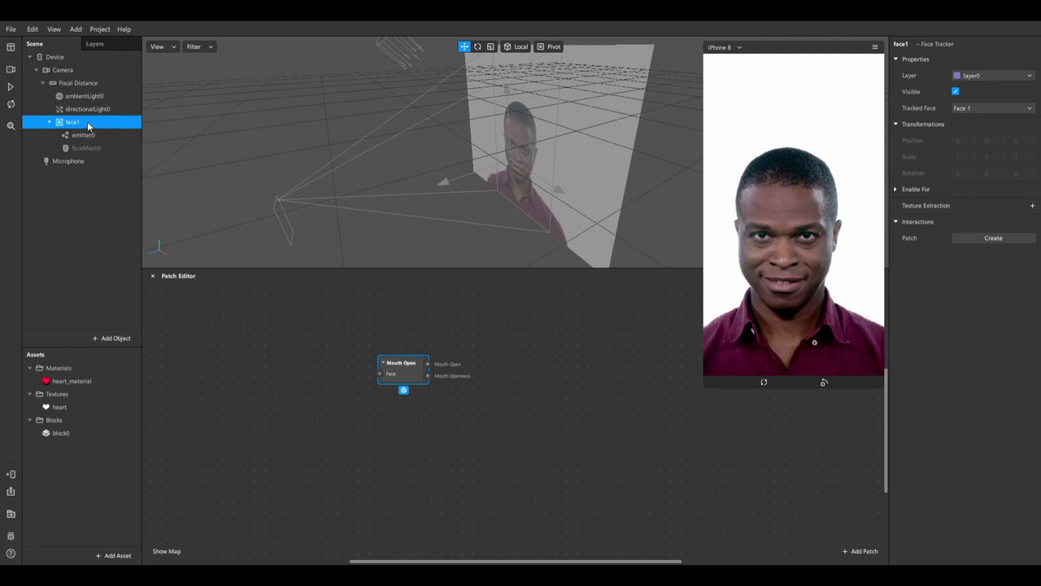
# - Bring face1 into the graph as Face Finder, Face Select and Face Follower patches, moving Mouth Open right
pyautogui.moveTo(90, 126); pyautogui.dragTo(262, 348)
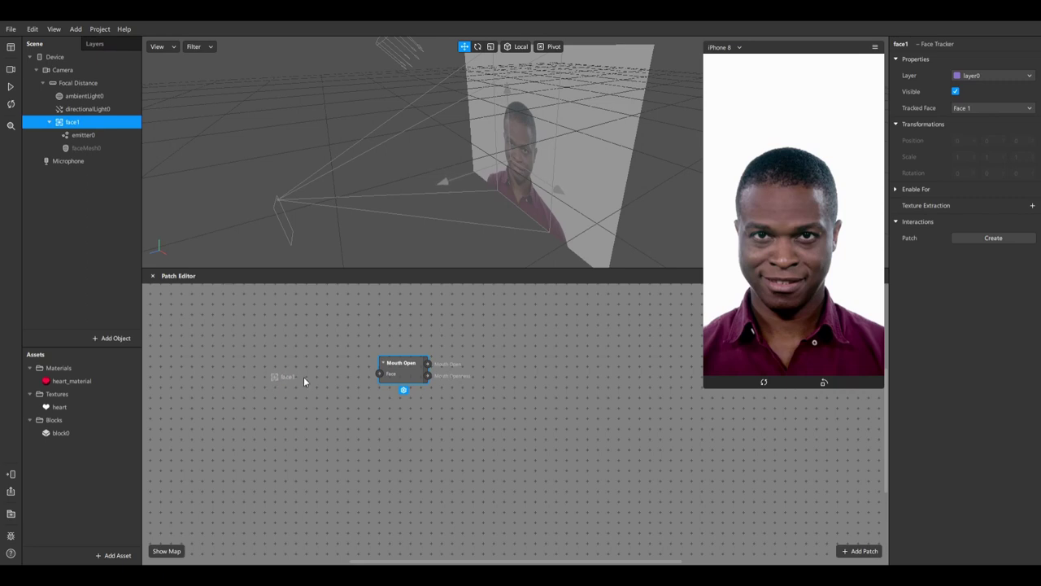
pyautogui.moveTo(304, 376); pyautogui.dragTo(304, 378)
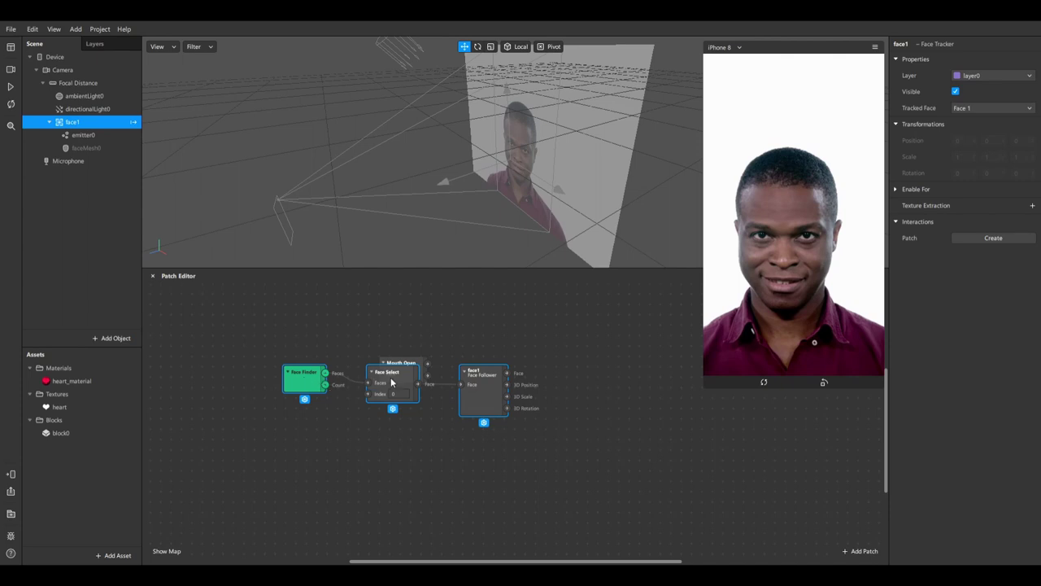
pyautogui.moveTo(386, 385); pyautogui.dragTo(294, 429)
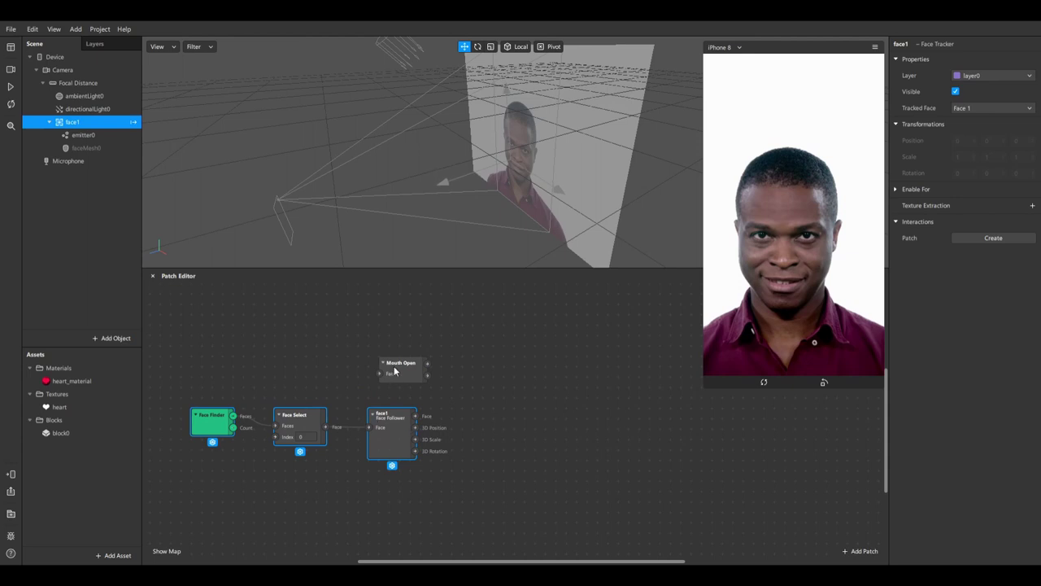
pyautogui.moveTo(393, 370); pyautogui.dragTo(476, 370)
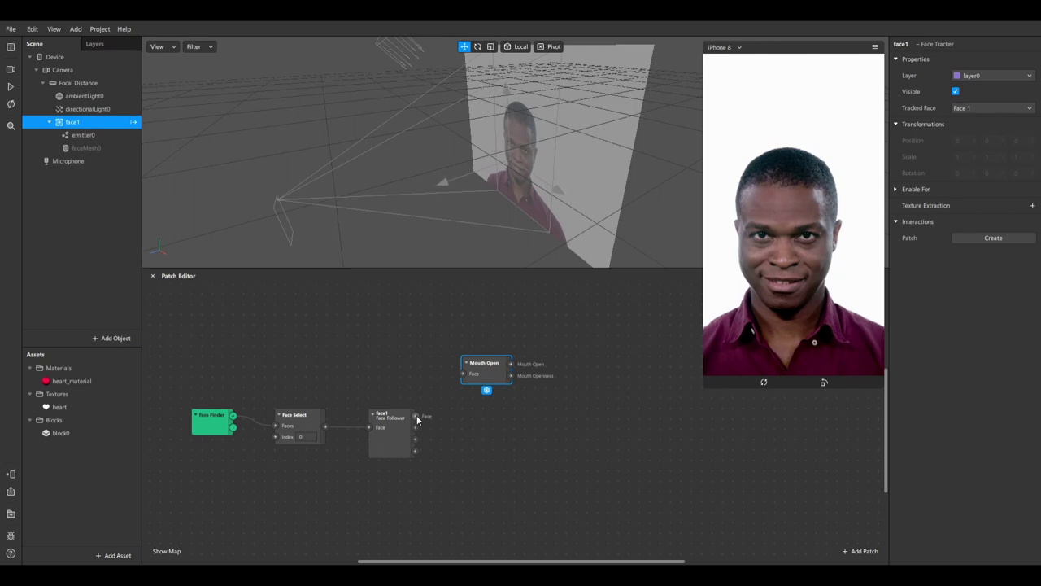
# - Wire face1's Face output into Mouth Open's Face input and line the patches up in a row
pyautogui.moveTo(416, 415); pyautogui.dragTo(438, 406)
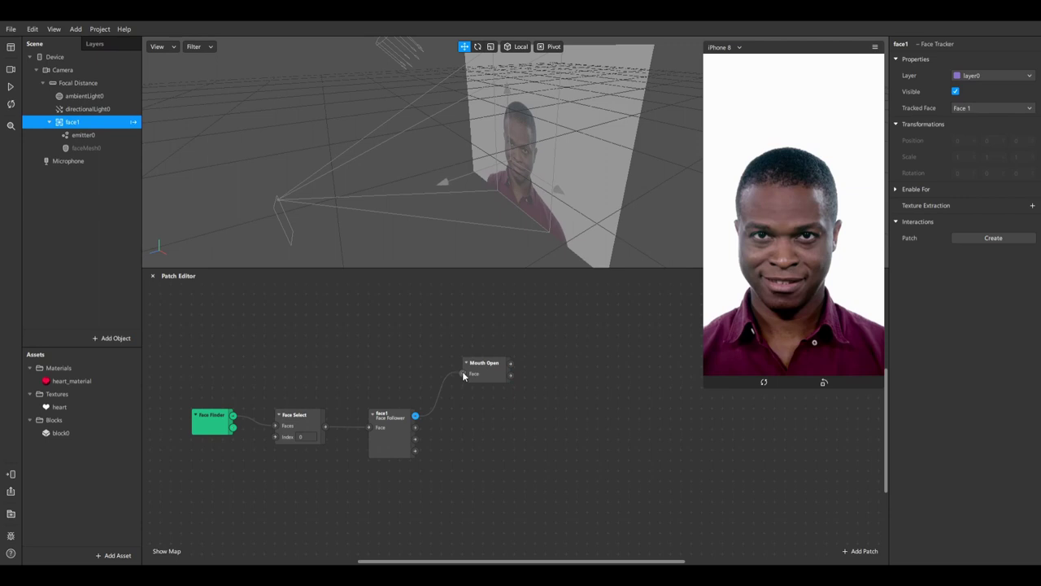
pyautogui.moveTo(463, 376); pyautogui.dragTo(464, 376)
pyautogui.moveTo(394, 437); pyautogui.dragTo(394, 373)
pyautogui.moveTo(318, 418); pyautogui.dragTo(306, 341)
pyautogui.moveTo(213, 419); pyautogui.dragTo(234, 346)
pyautogui.moveTo(374, 358); pyautogui.dragTo(330, 346)
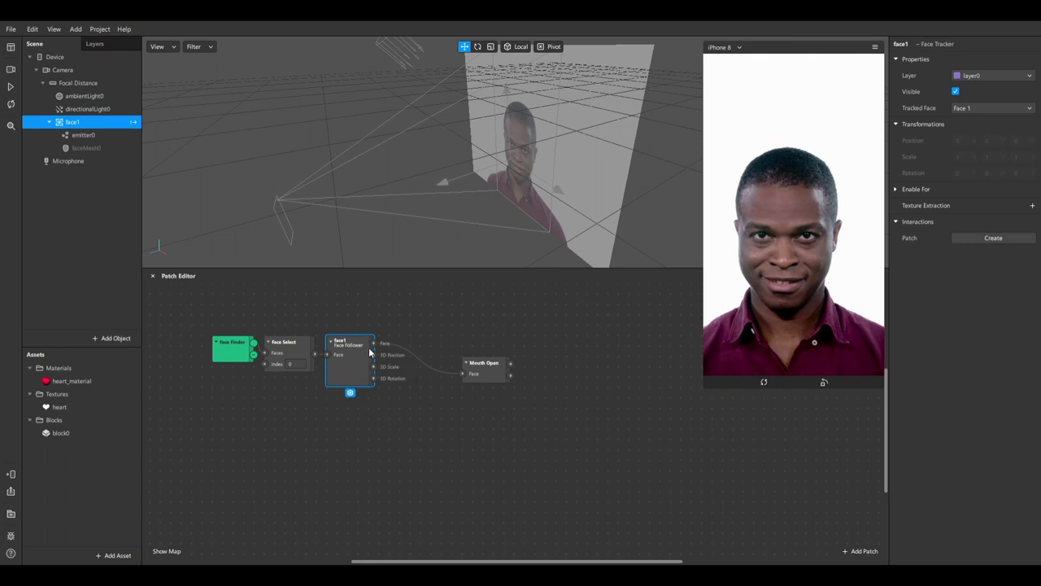
pyautogui.moveTo(488, 365); pyautogui.dragTo(442, 348)
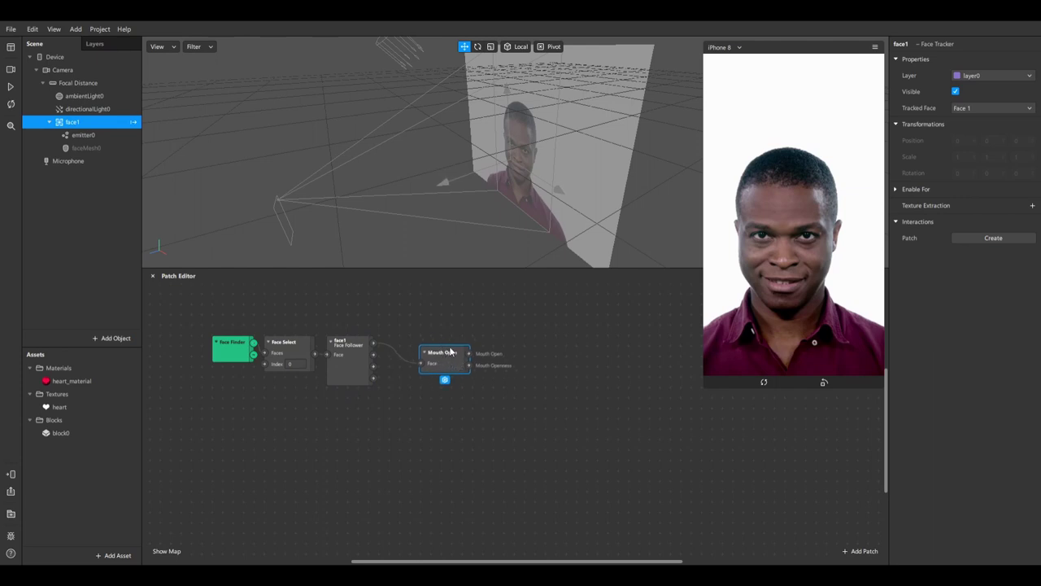
pyautogui.moveTo(415, 366); pyautogui.dragTo(419, 369)
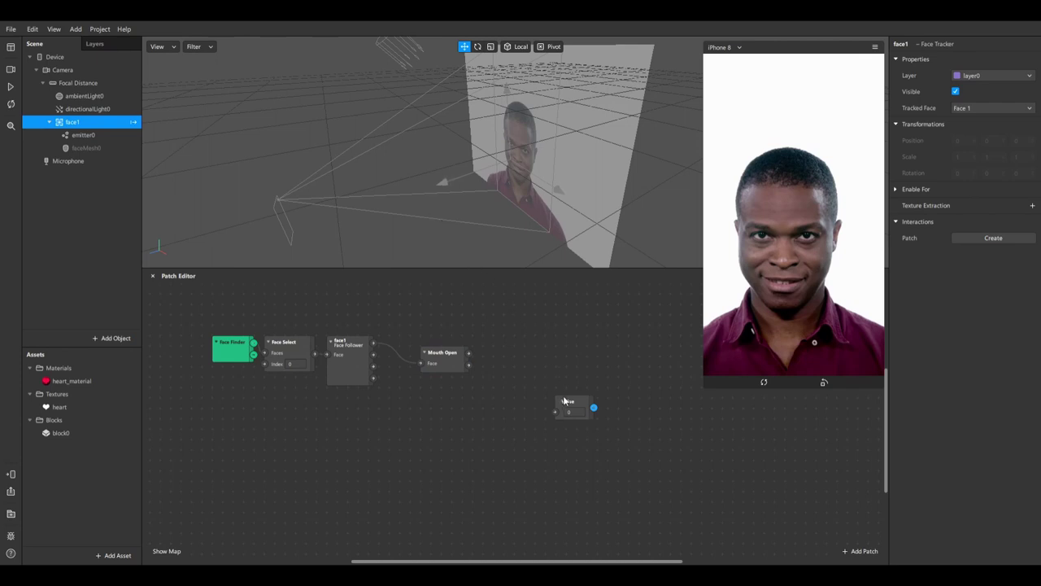
# - Add a Value patch beside Mouth Open and feed Mouth Openness into its input
pyautogui.moveTo(575, 402); pyautogui.dragTo(538, 354)
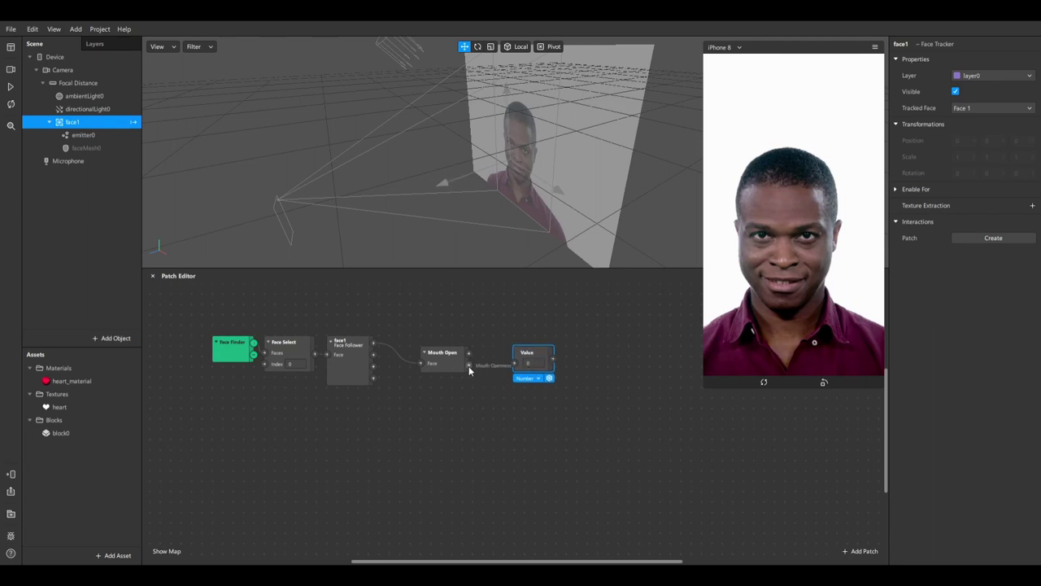
pyautogui.moveTo(469, 365); pyautogui.dragTo(504, 366)
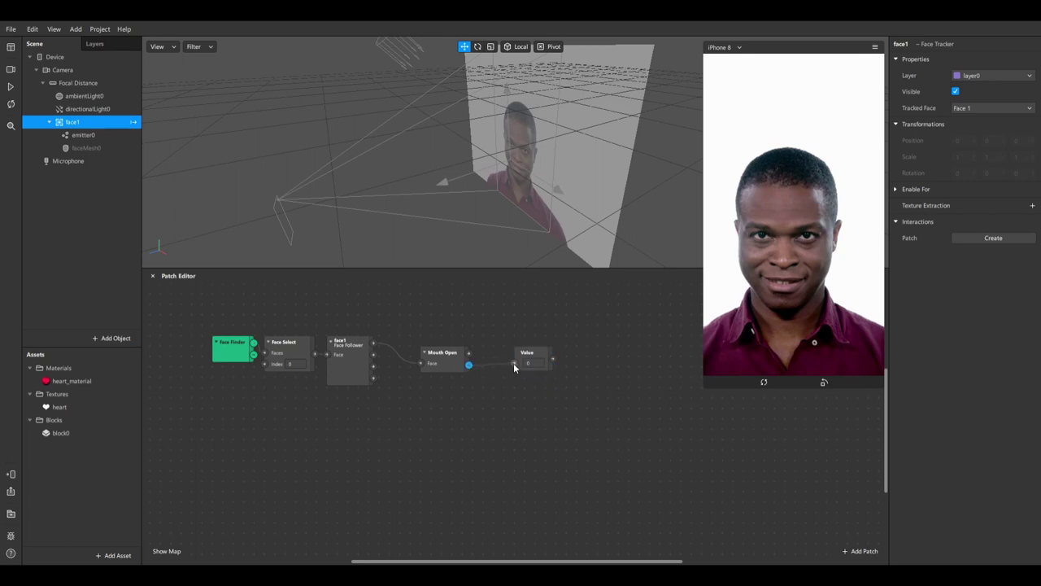
pyautogui.moveTo(515, 363); pyautogui.dragTo(515, 363)
pyautogui.click(536, 360)
pyautogui.moveTo(536, 361); pyautogui.dragTo(526, 364)
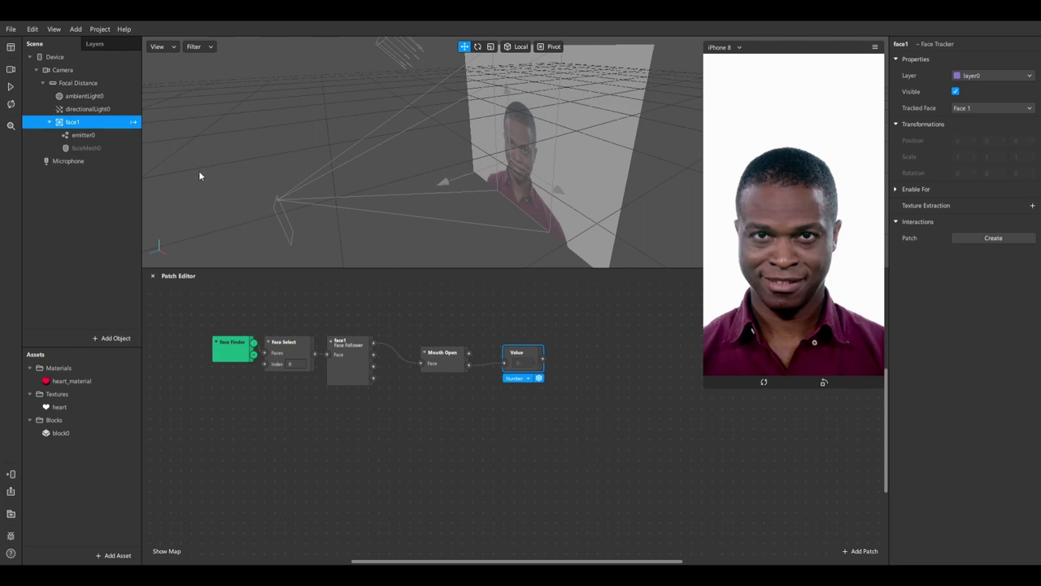
# - Play the preview to see live mouth-openness readings, and tidy the Mouth Open and Value patches
pyautogui.click(12, 88)
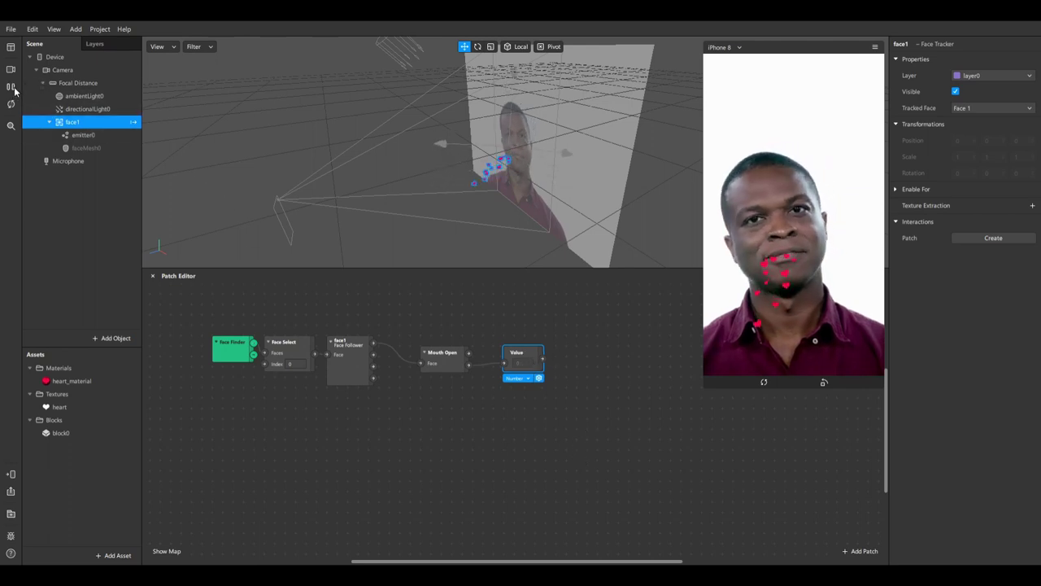
pyautogui.moveTo(524, 357); pyautogui.dragTo(514, 364)
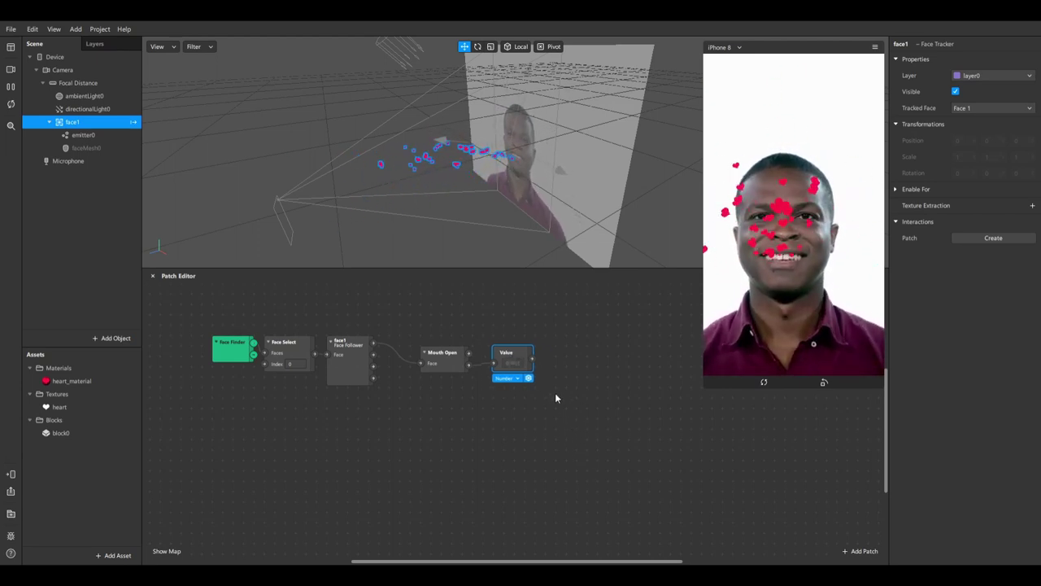
pyautogui.scroll(2, 547, 379)
pyautogui.scroll(4, 548, 384)
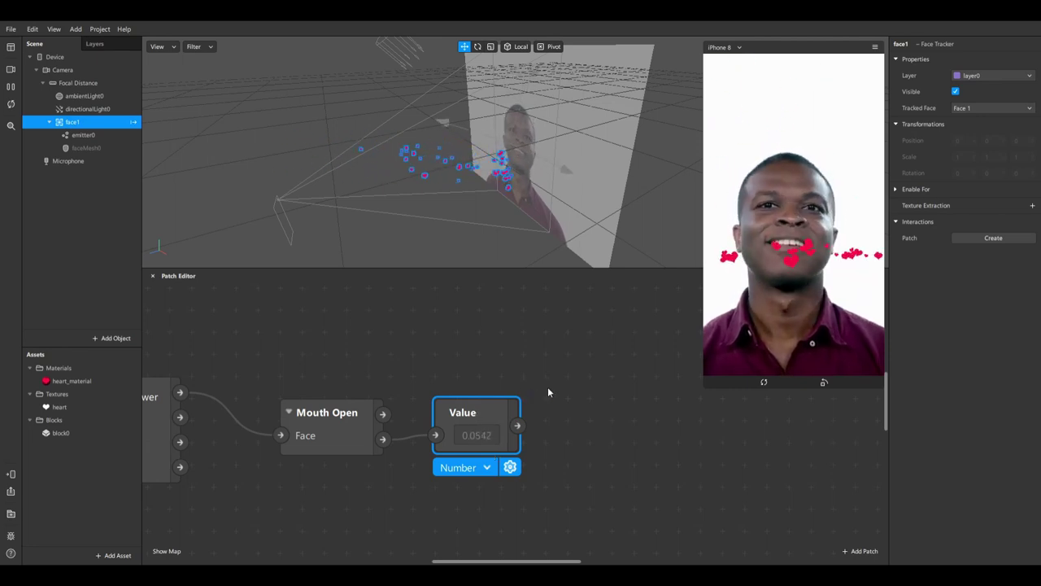
pyautogui.scroll(-5, 546, 390)
pyautogui.scroll(-4, 541, 389)
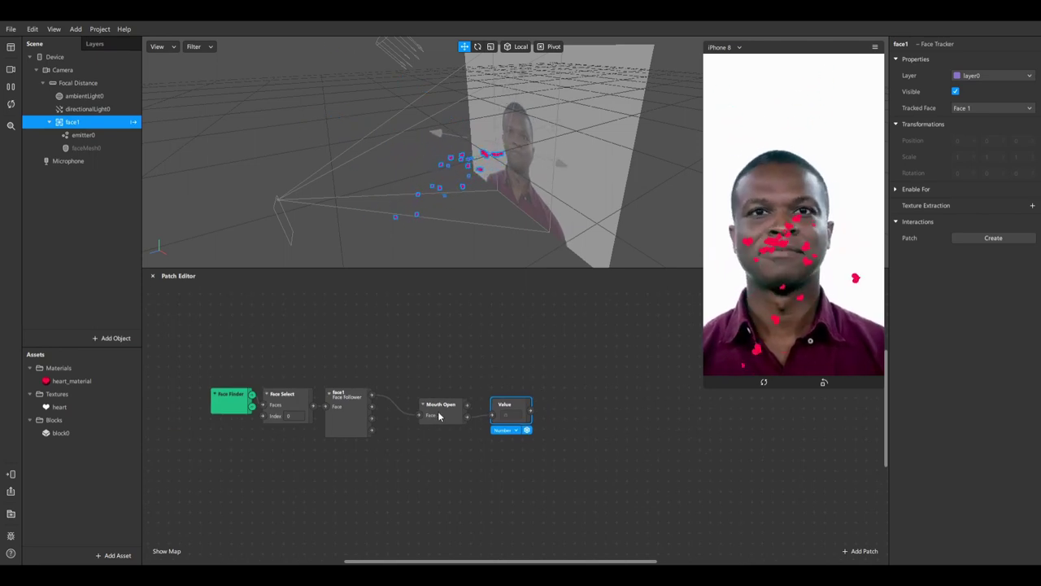
pyautogui.moveTo(439, 416); pyautogui.dragTo(408, 406)
pyautogui.moveTo(508, 403); pyautogui.dragTo(475, 342)
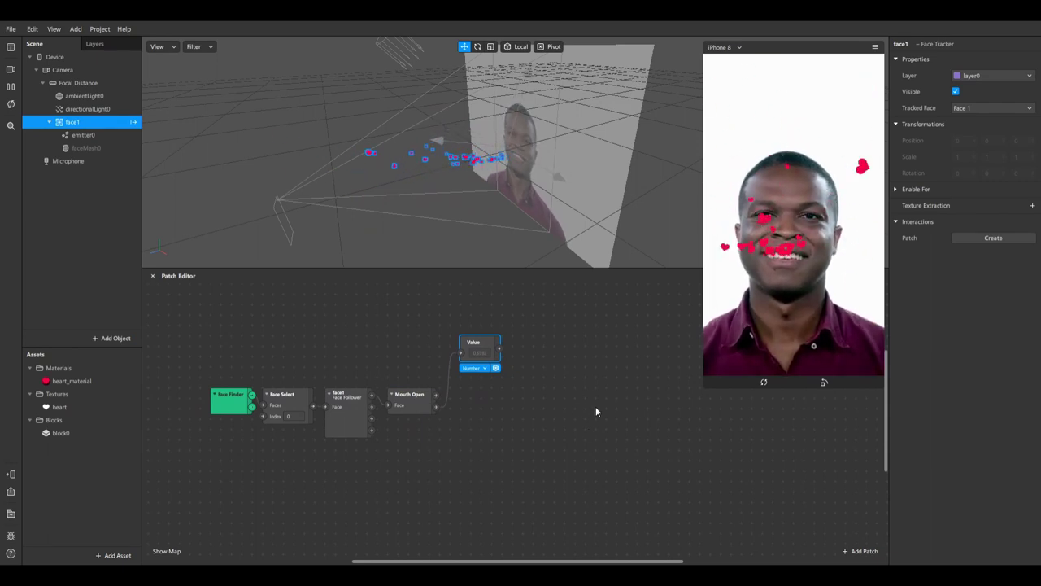
# - Select emitter0 and create a Birthrate patch (Birthrate 20, Variation 0) from the Inspector
pyautogui.click(89, 135)
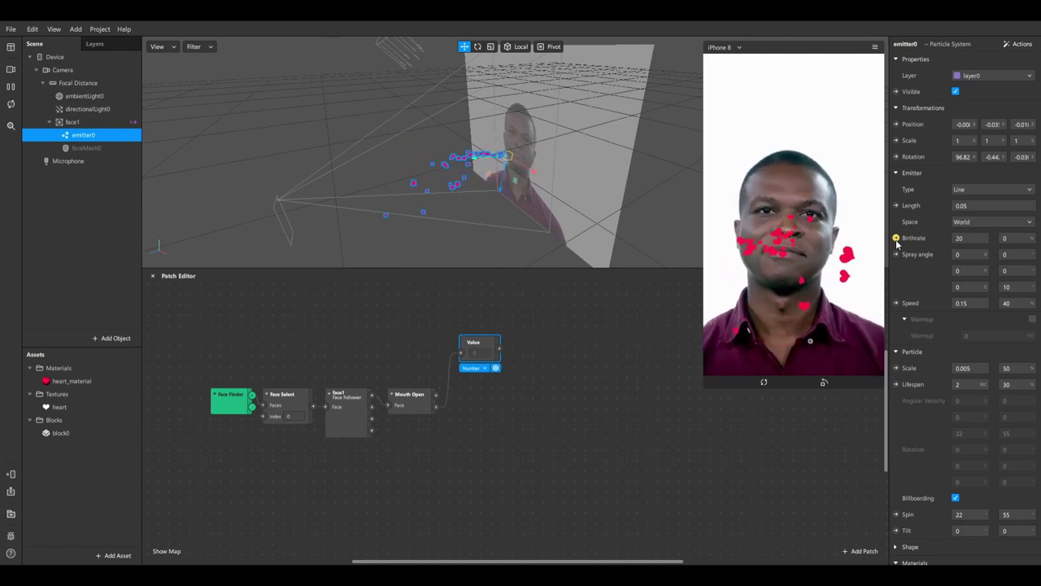
pyautogui.click(973, 238)
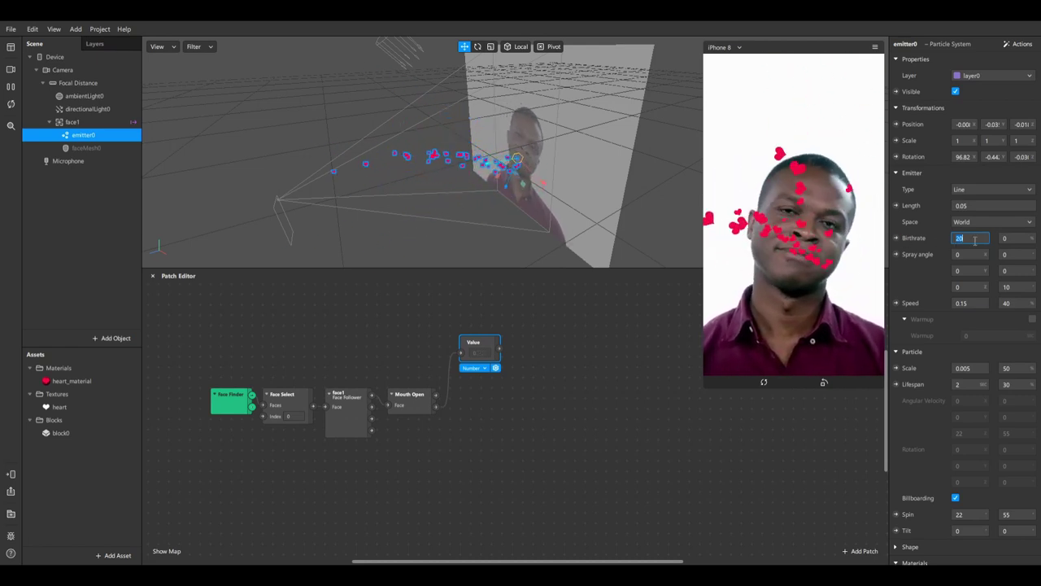
pyautogui.click(897, 239)
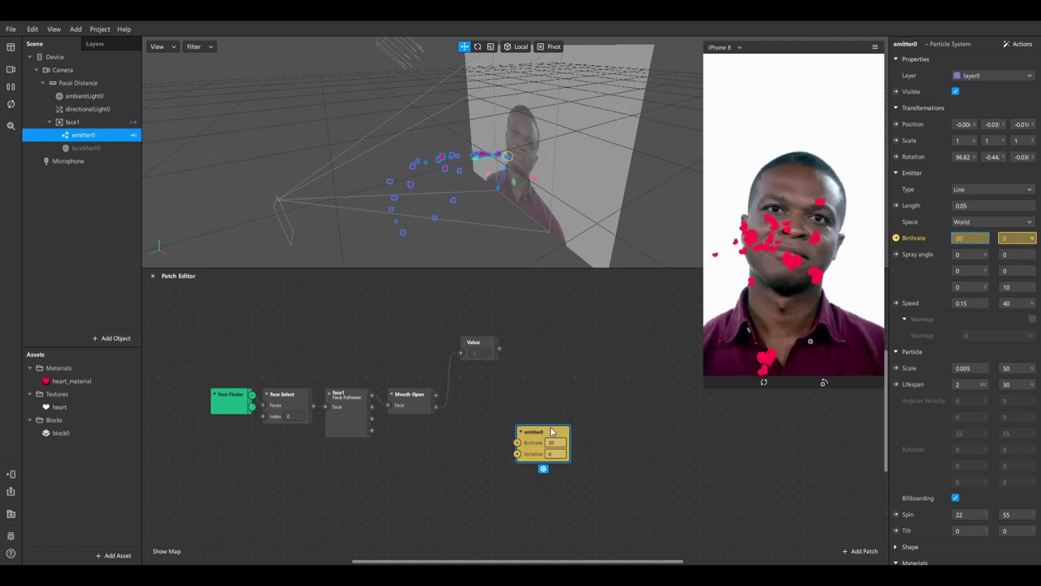
# - Position the emitter0 patch just right of the Value patch, undoing the last nudge
pyautogui.moveTo(555, 431); pyautogui.dragTo(584, 340)
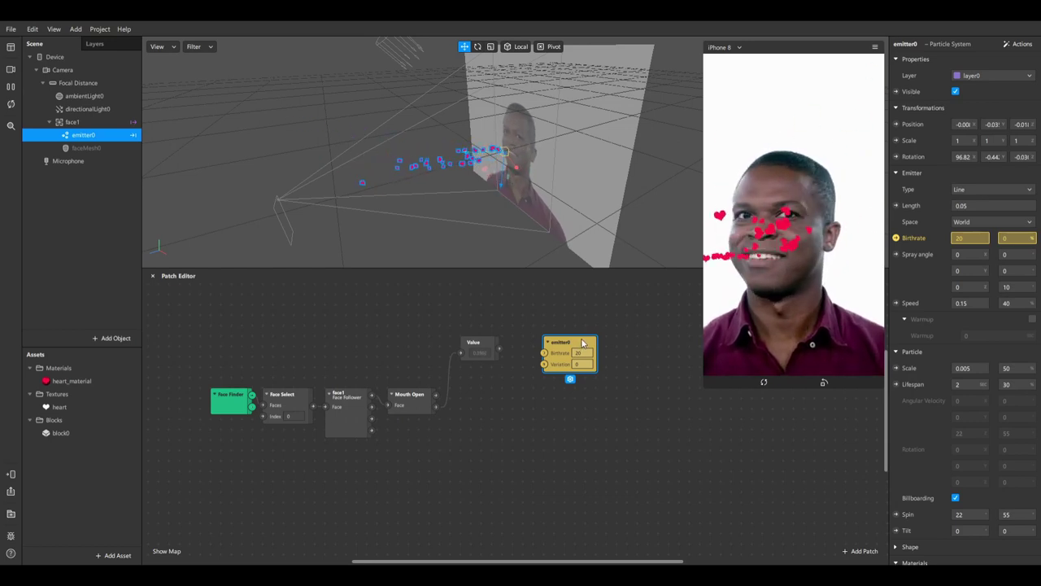
pyautogui.moveTo(583, 344); pyautogui.dragTo(592, 345)
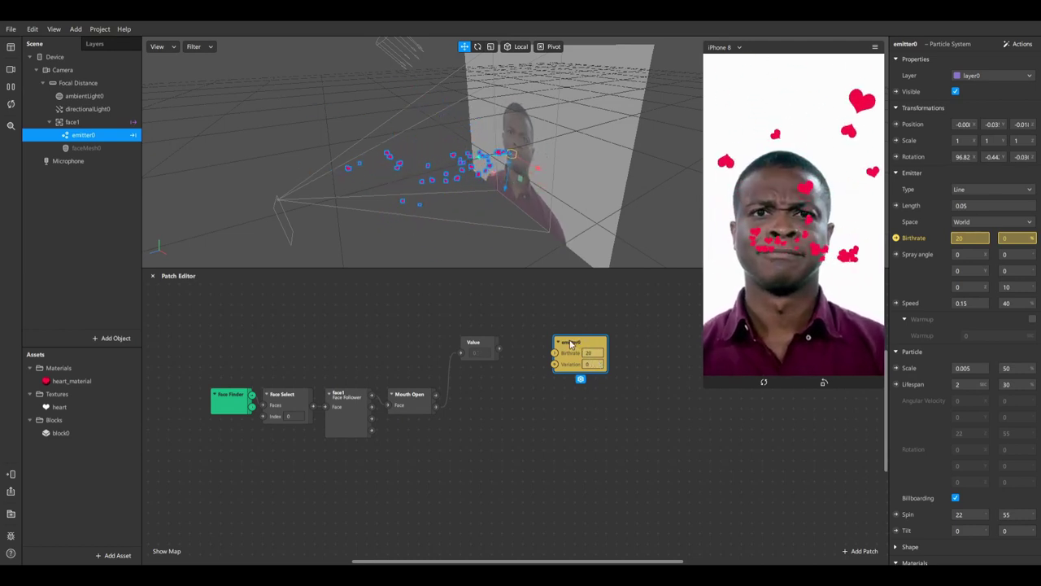
pyautogui.moveTo(571, 343); pyautogui.dragTo(547, 340)
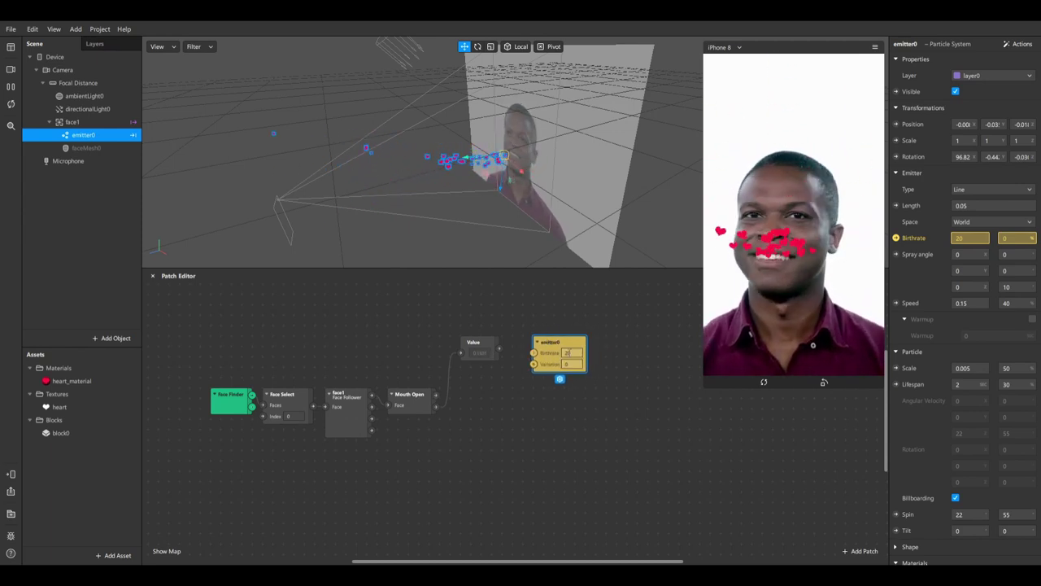
pyautogui.hotkey('ctrl', 'z')
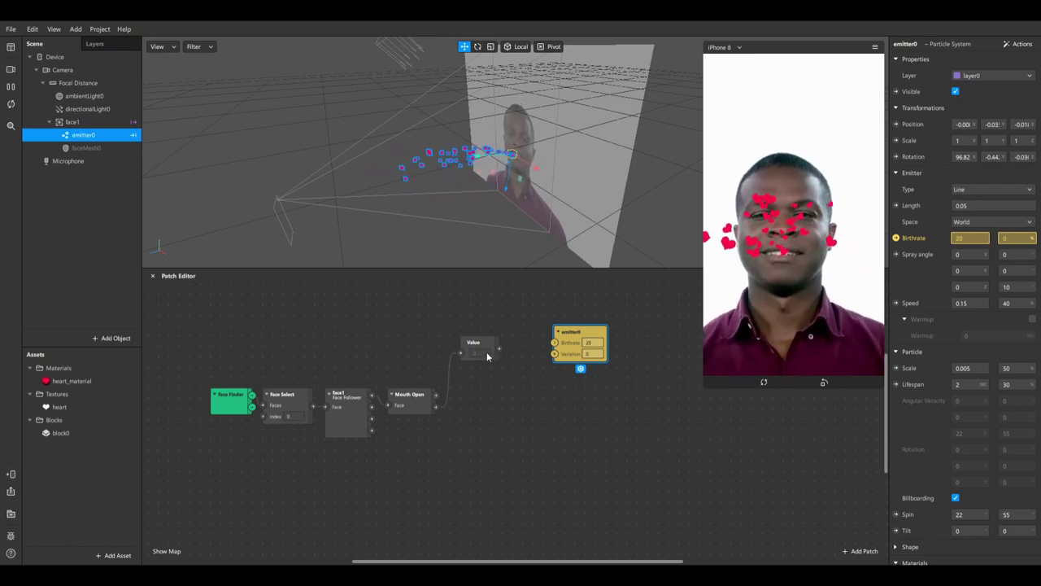
# - Connect the Value output to emitter0's Birthrate input and space the two patches apart
pyautogui.moveTo(498, 349); pyautogui.dragTo(556, 344)
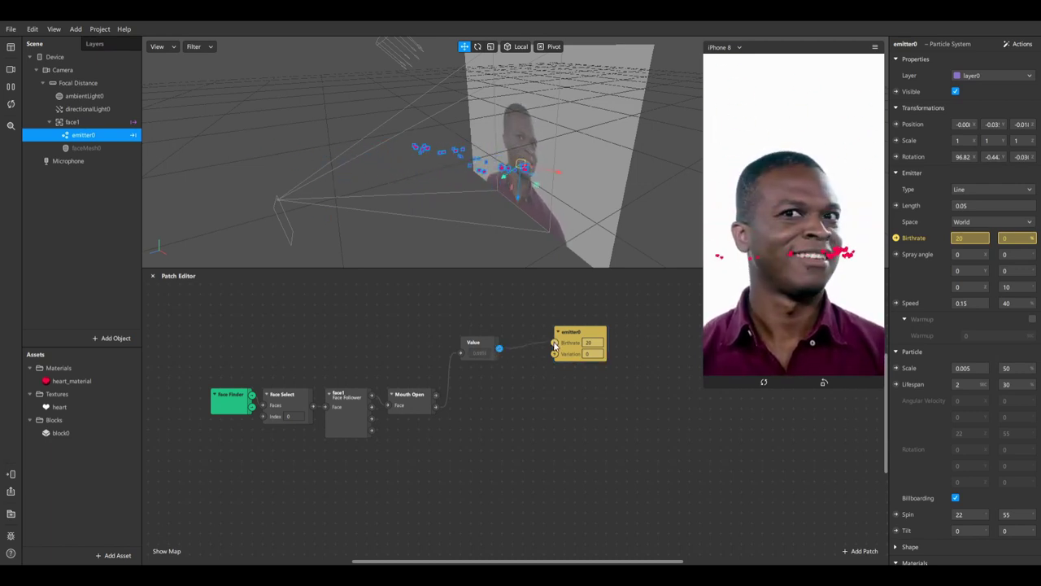
pyautogui.rightClick(521, 356)
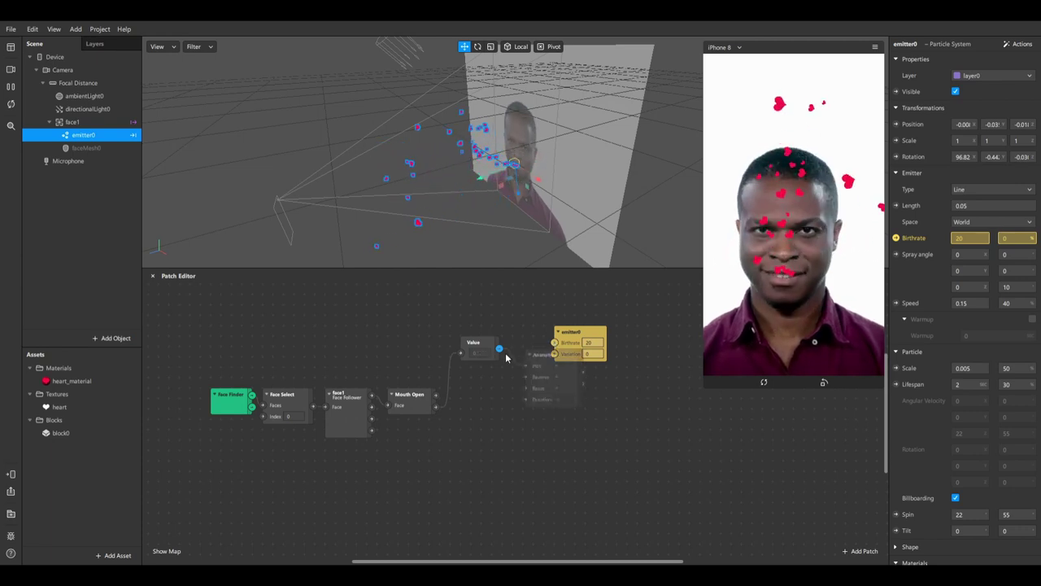
pyautogui.click(500, 352)
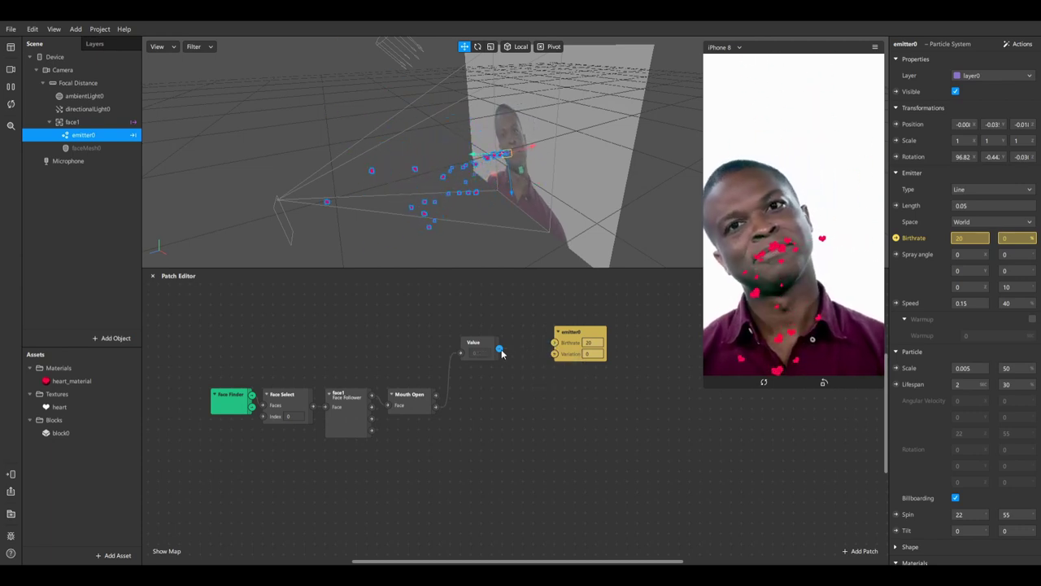
pyautogui.moveTo(499, 349); pyautogui.dragTo(556, 345)
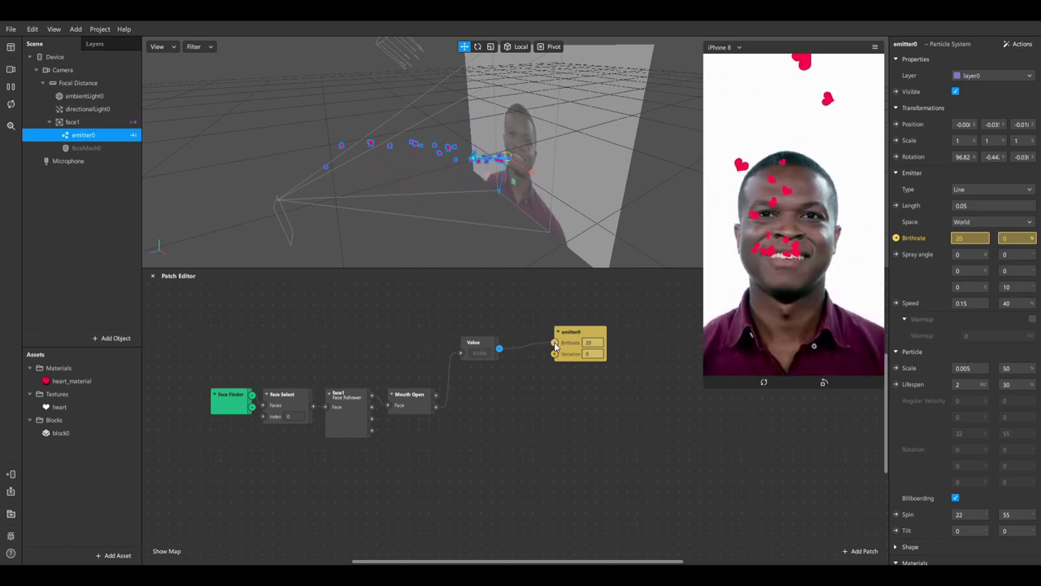
pyautogui.moveTo(555, 345); pyautogui.dragTo(555, 342)
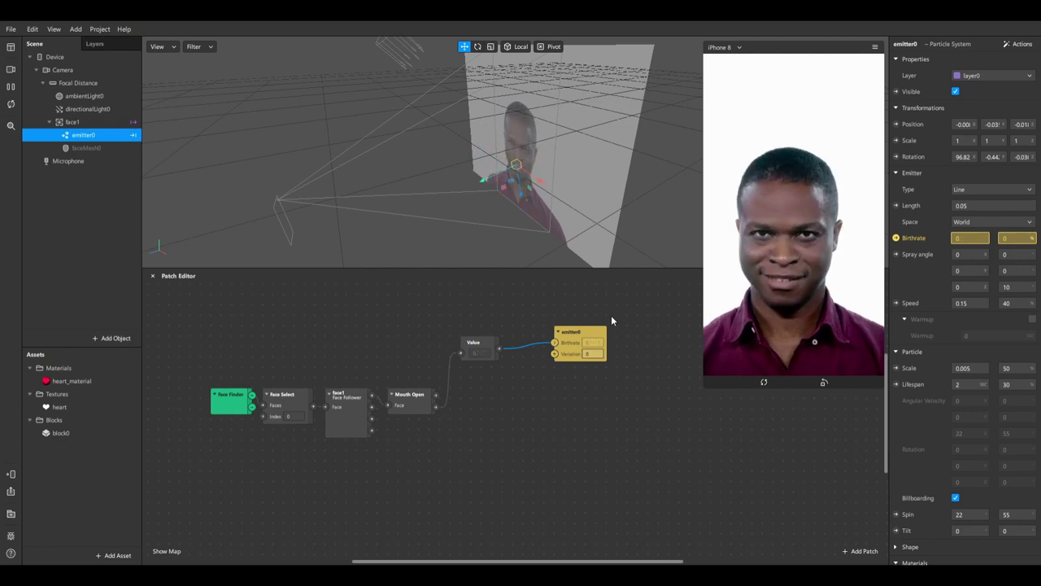
pyautogui.moveTo(584, 334); pyautogui.dragTo(605, 331)
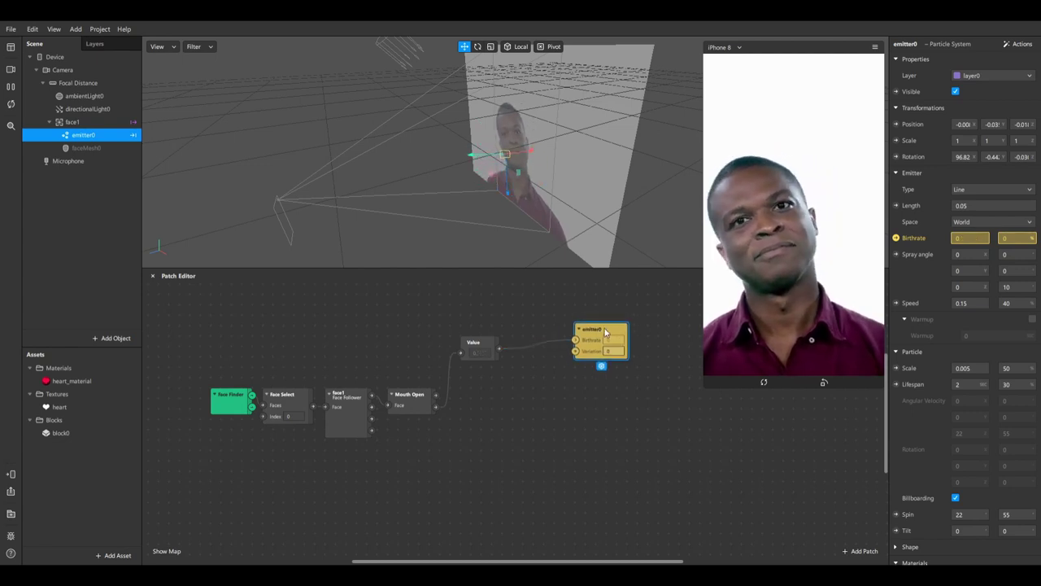
pyautogui.moveTo(492, 348); pyautogui.dragTo(480, 348)
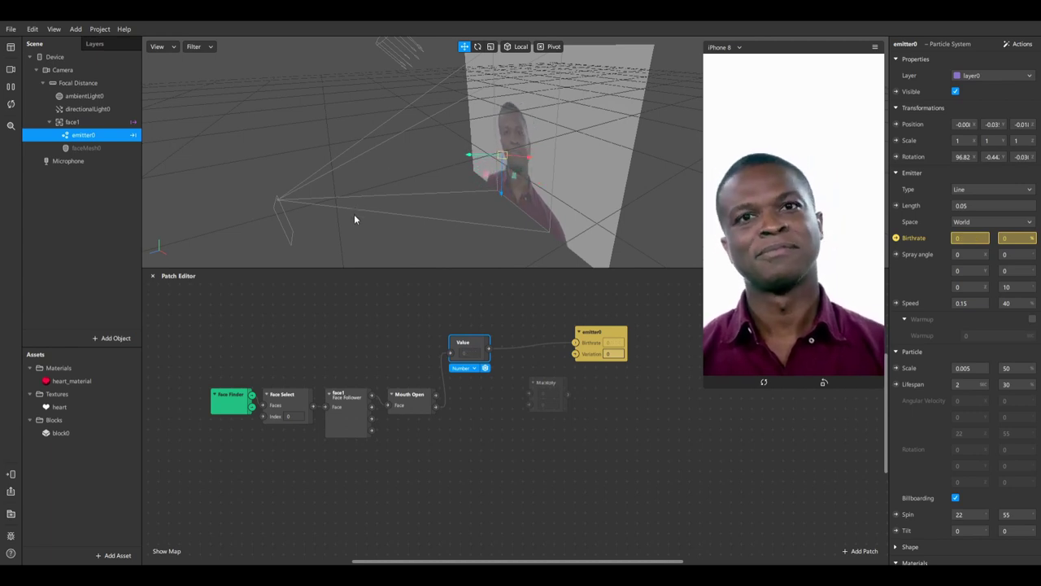
# - Add a Multiply patch below Value and feed Value's output into its first input
pyautogui.click(702, 371)
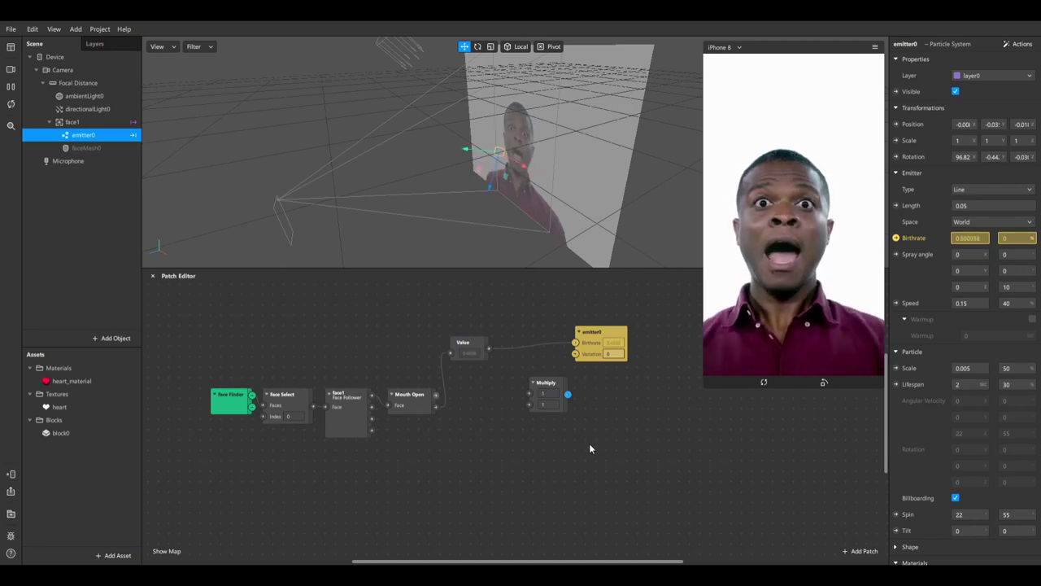
pyautogui.moveTo(546, 384); pyautogui.dragTo(543, 375)
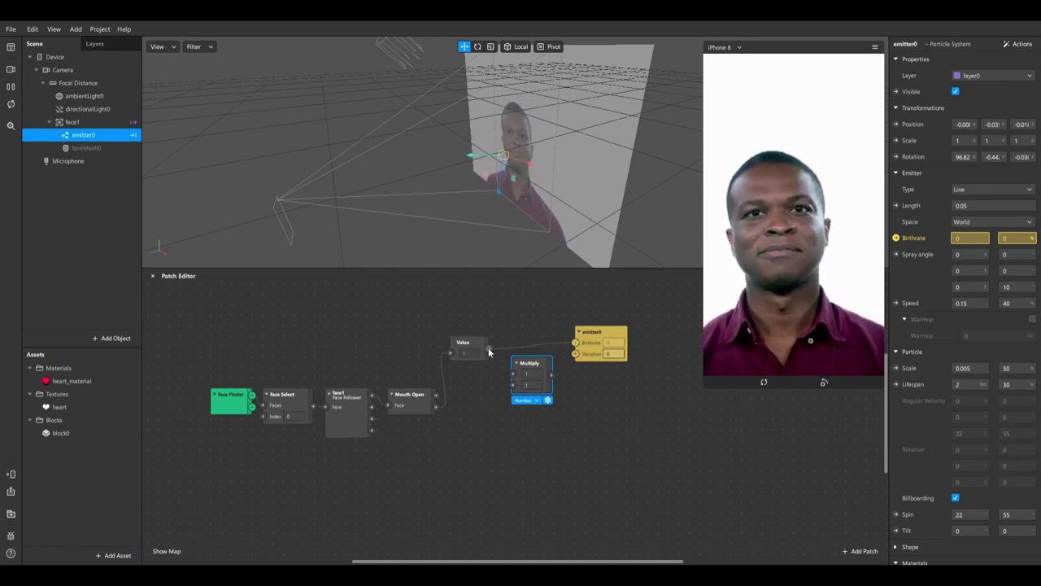
pyautogui.moveTo(491, 351); pyautogui.dragTo(513, 376)
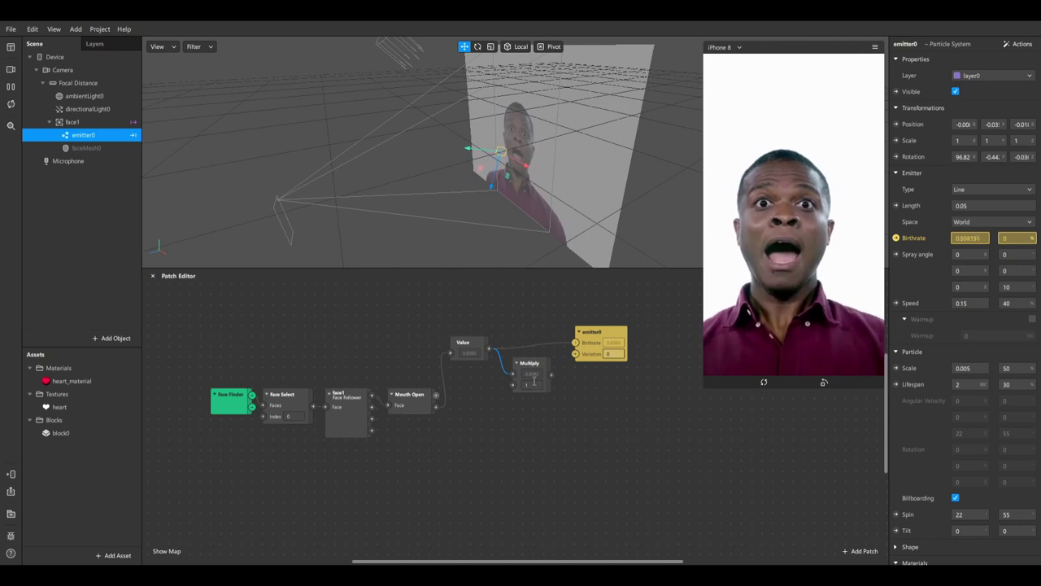
pyautogui.moveTo(535, 349)
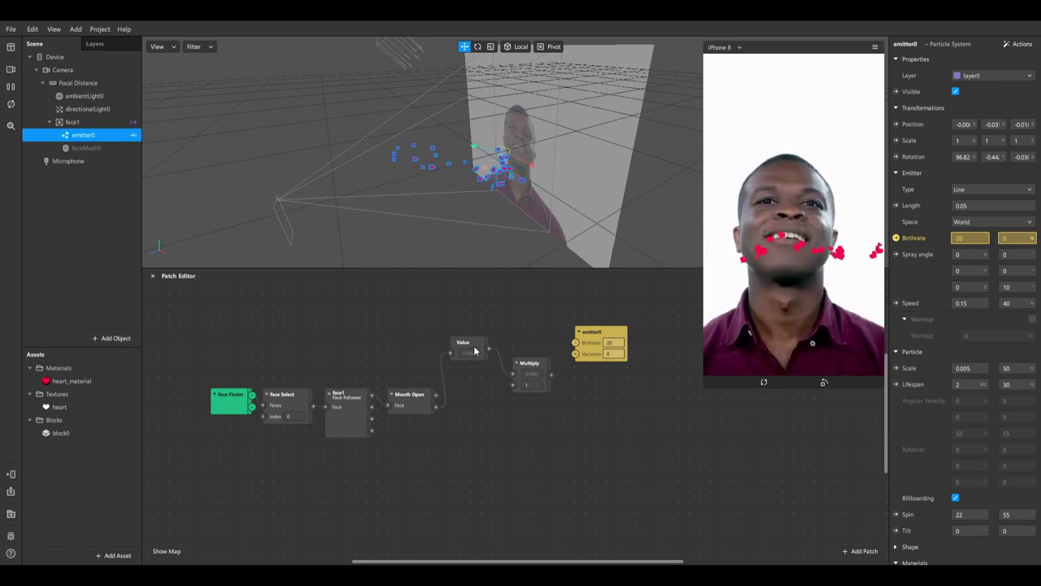
# - Set Multiply's second input to 30 and connect its output to emitter0's Birthrate
pyautogui.click(535, 385)
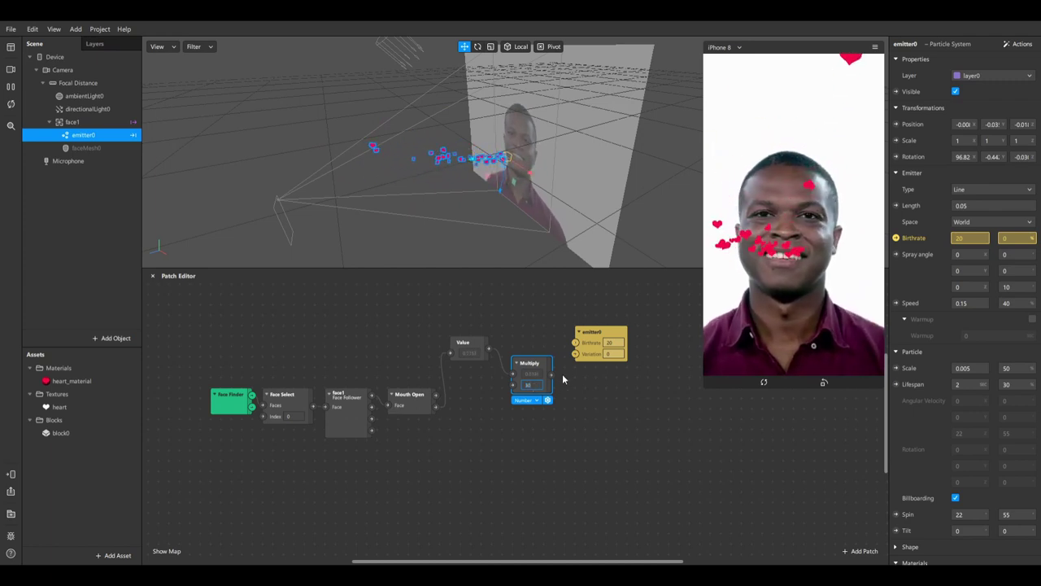
pyautogui.write('30')
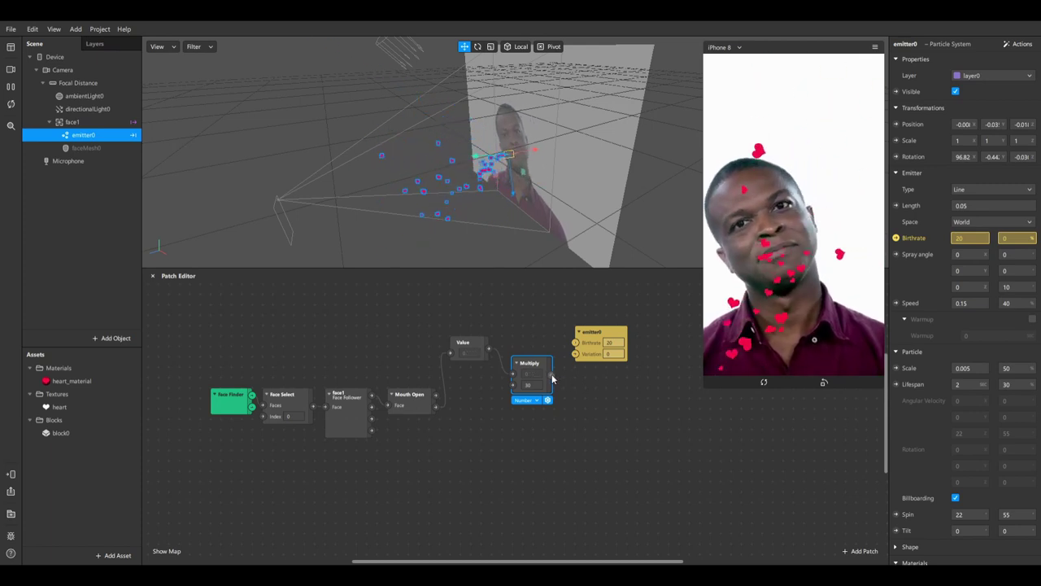
pyautogui.moveTo(553, 378); pyautogui.dragTo(569, 376)
pyautogui.moveTo(567, 337); pyautogui.dragTo(574, 345)
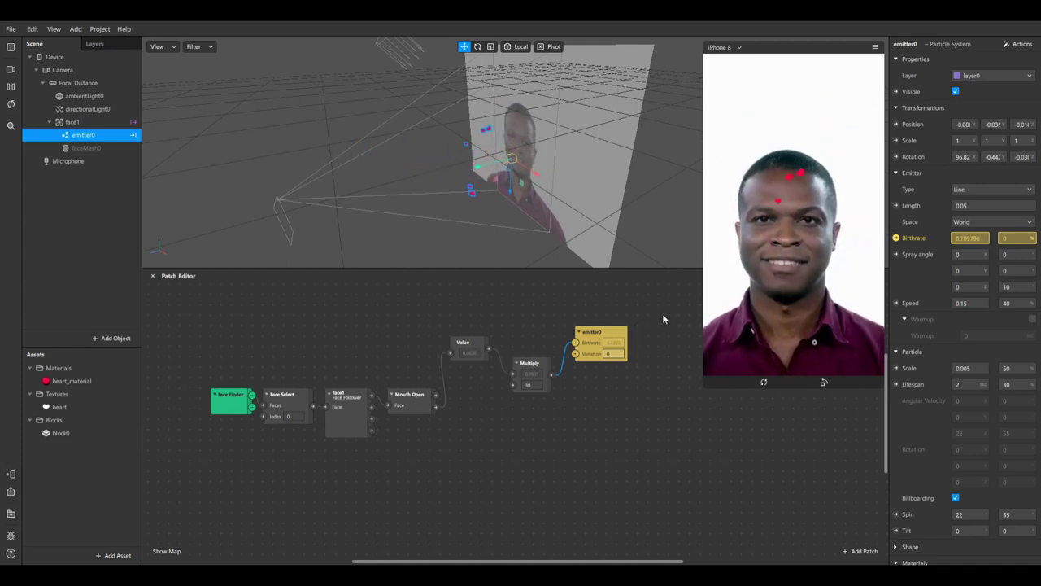
# - Line the Multiply and emitter0 patches up side by side
pyautogui.moveTo(536, 366); pyautogui.dragTo(524, 366)
pyautogui.click(604, 336)
pyautogui.moveTo(604, 336); pyautogui.dragTo(615, 346)
pyautogui.moveTo(528, 364); pyautogui.dragTo(537, 342)
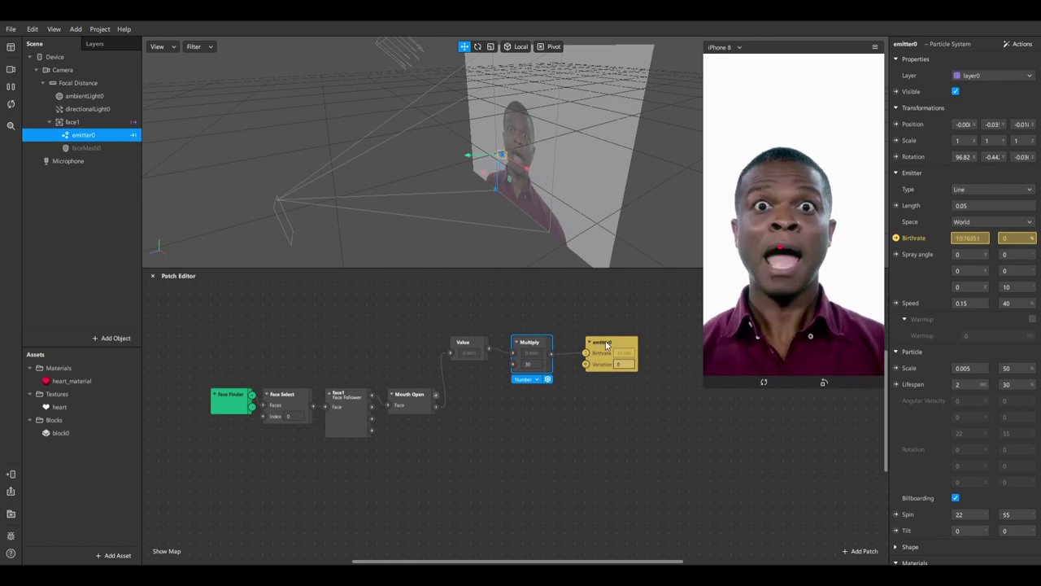
pyautogui.click(611, 346)
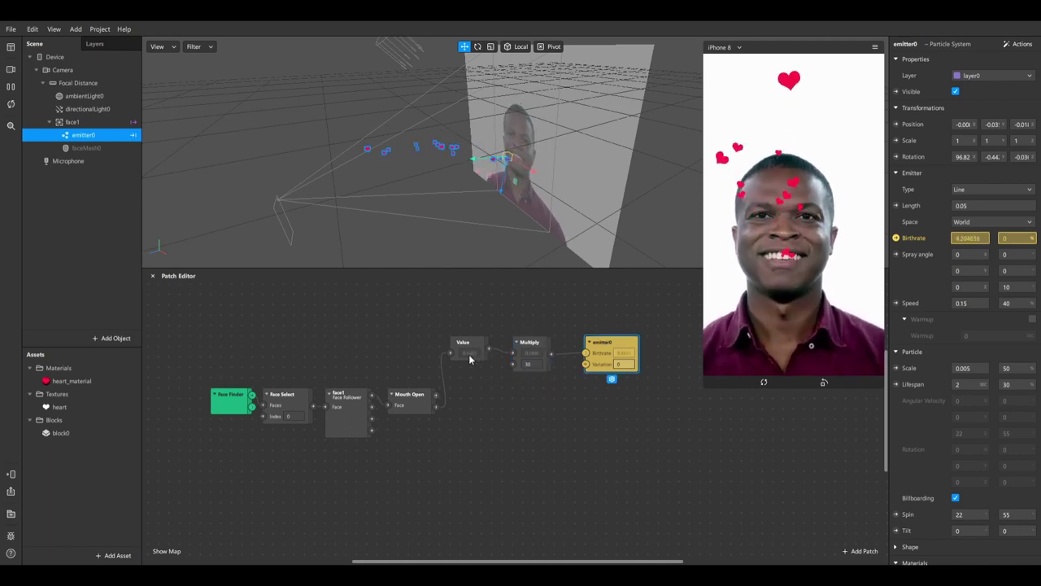
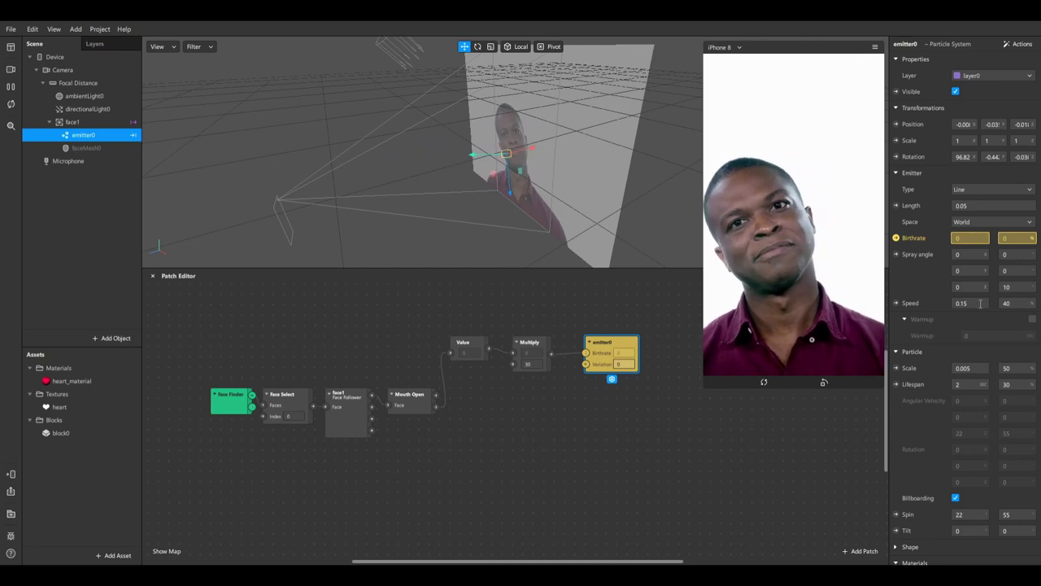
# - Raise the heart emitter's particle speed from 0.15 to 0.2, then to 0.3
pyautogui.click(981, 303)
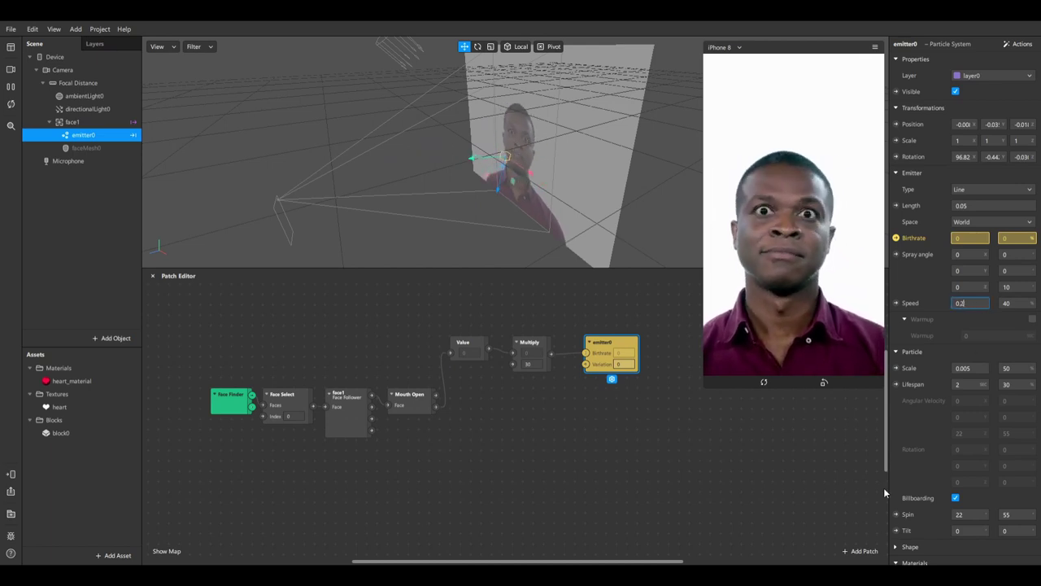
pyautogui.press('Return')
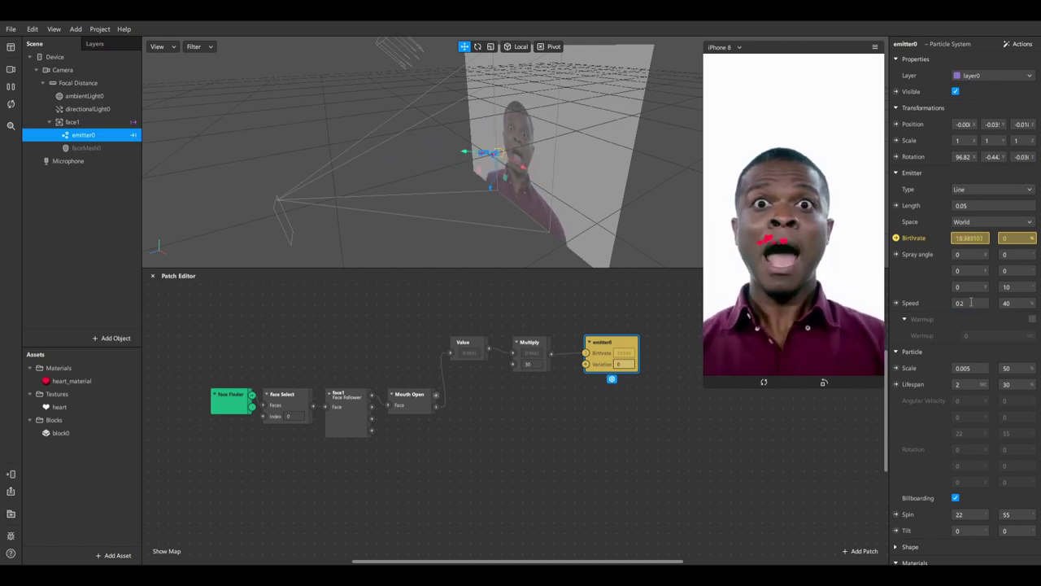
pyautogui.click(976, 303)
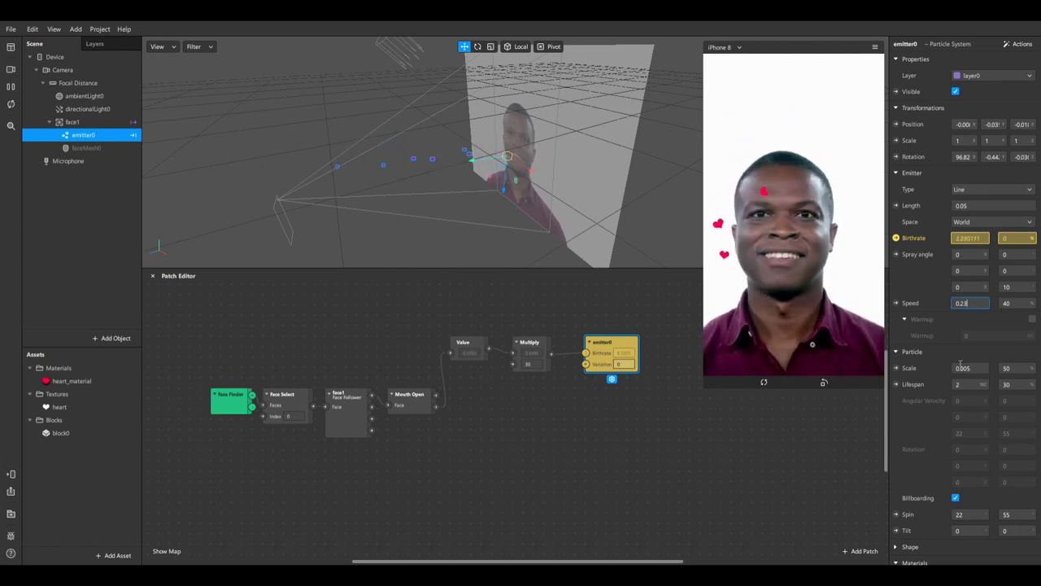
pyautogui.write('3')
pyautogui.press('Return')
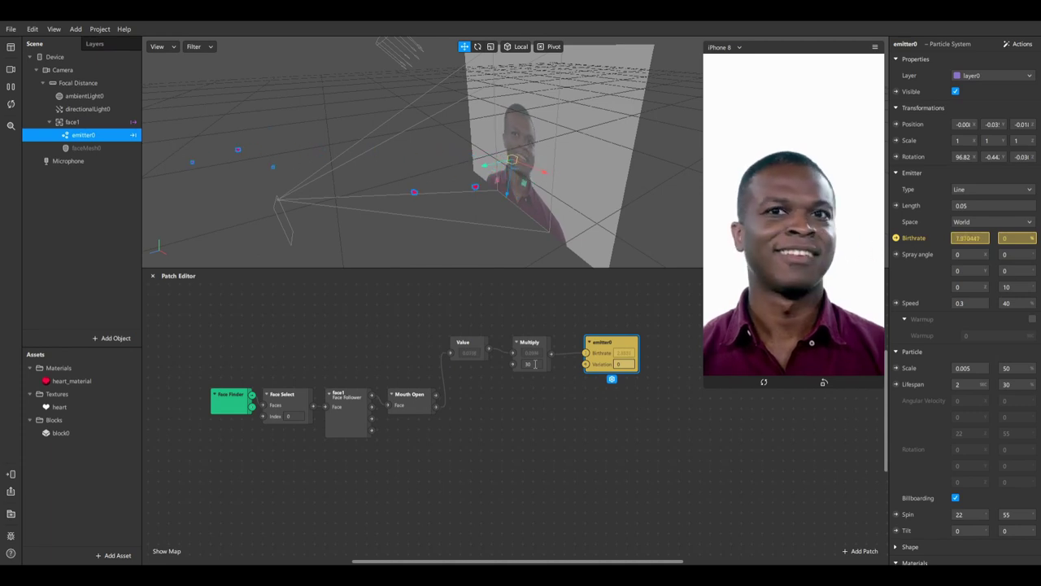
# - Change the Multiply patch's second input to 40, then select the Mouth Open patch
pyautogui.click(535, 364)
pyautogui.write('40')
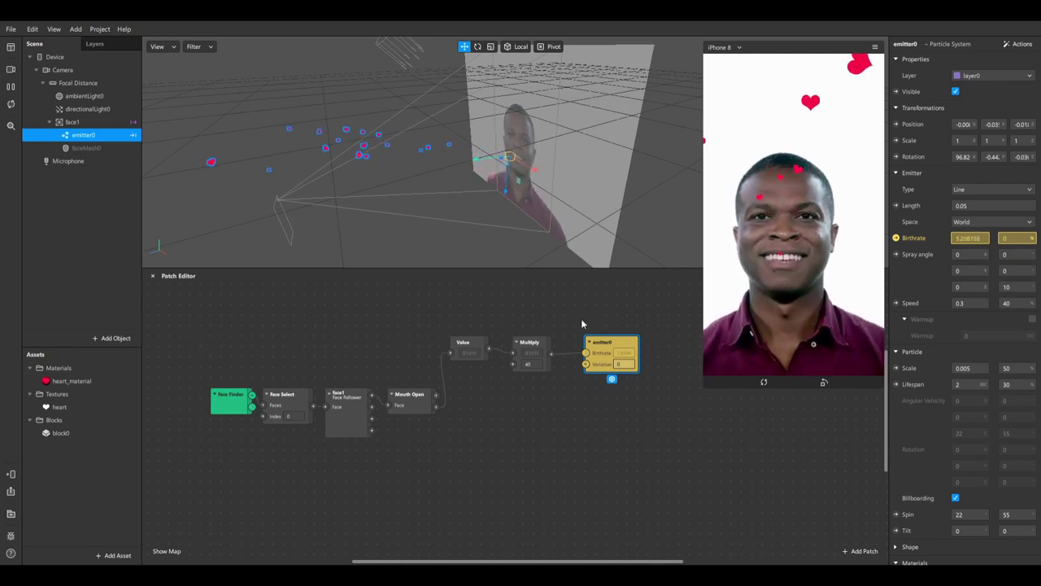
pyautogui.click(410, 398)
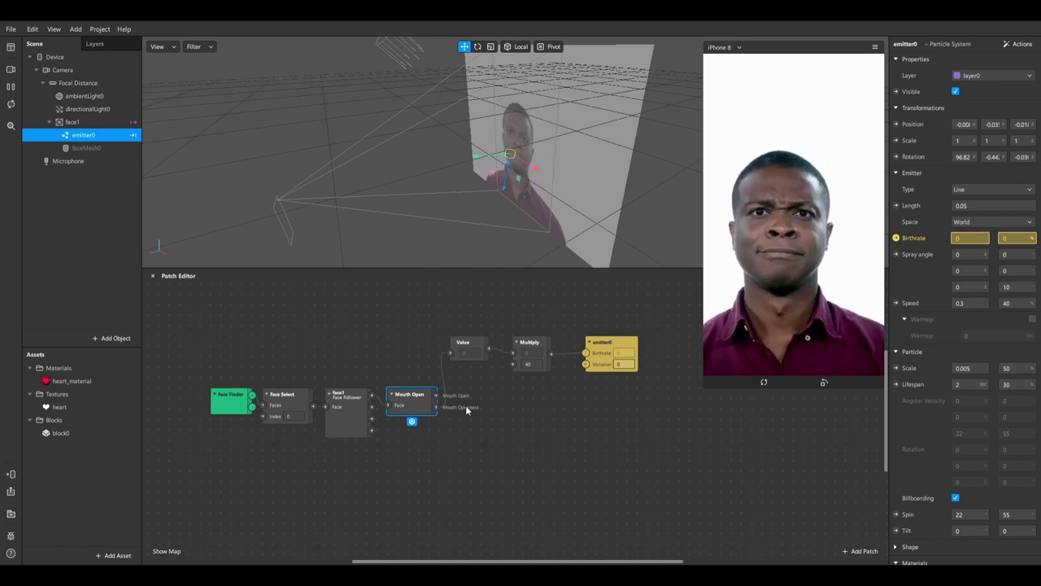
# - Remove the Value patch and wire Mouth Openness directly into the Multiply patch
pyautogui.click(471, 345)
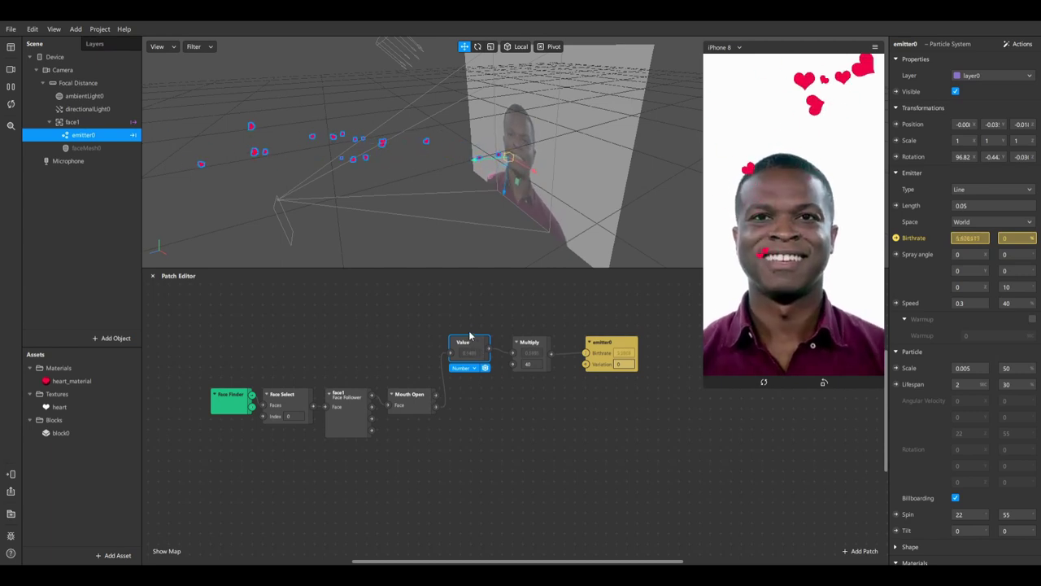
pyautogui.moveTo(473, 346)
pyautogui.mouseDown()
pyautogui.moveTo(469, 335)
pyautogui.moveTo(472, 345)
pyautogui.mouseUp()
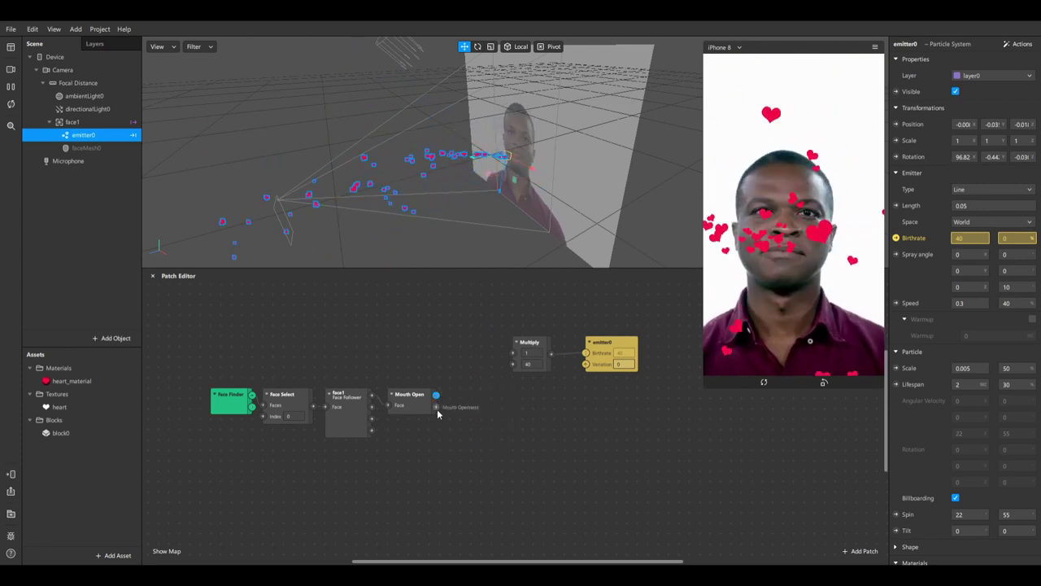
pyautogui.moveTo(437, 408); pyautogui.dragTo(513, 354)
# - Move the Multiply patch nearer Mouth Open and emitter0 next to Multiply
pyautogui.click(511, 362)
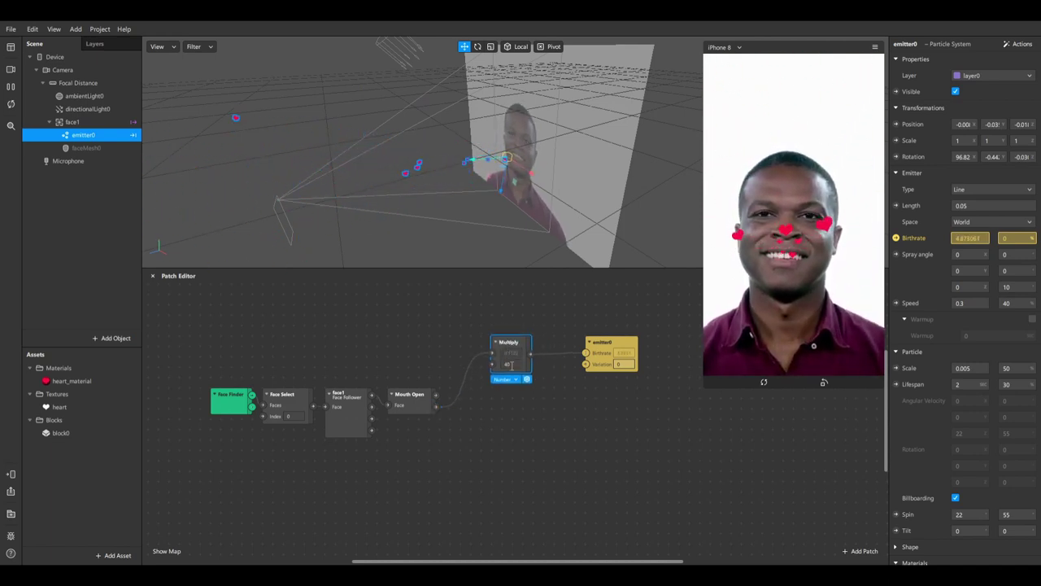
pyautogui.moveTo(515, 352); pyautogui.dragTo(511, 358)
pyautogui.moveTo(601, 347); pyautogui.dragTo(567, 367)
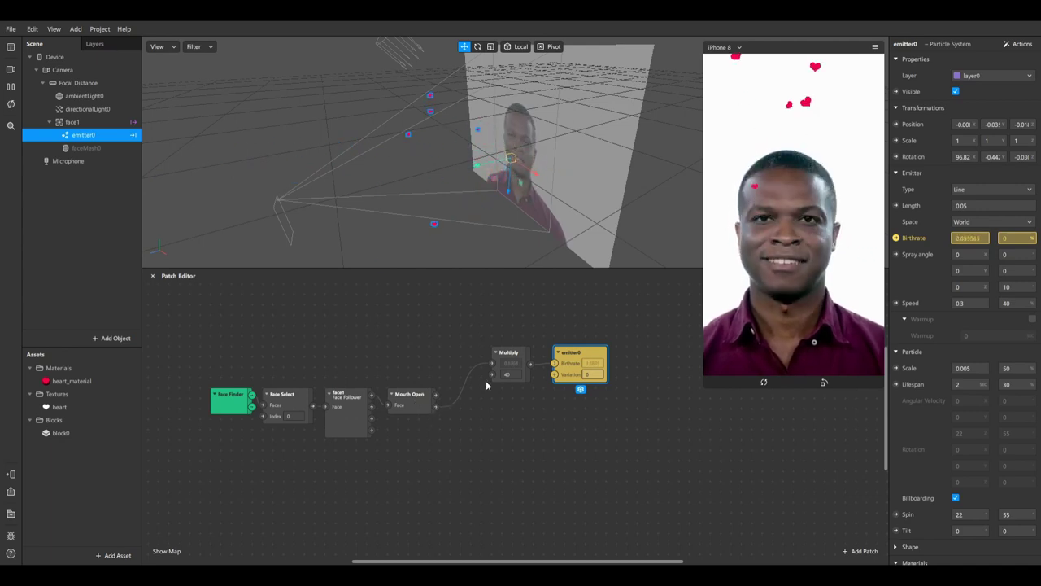
pyautogui.click(508, 356)
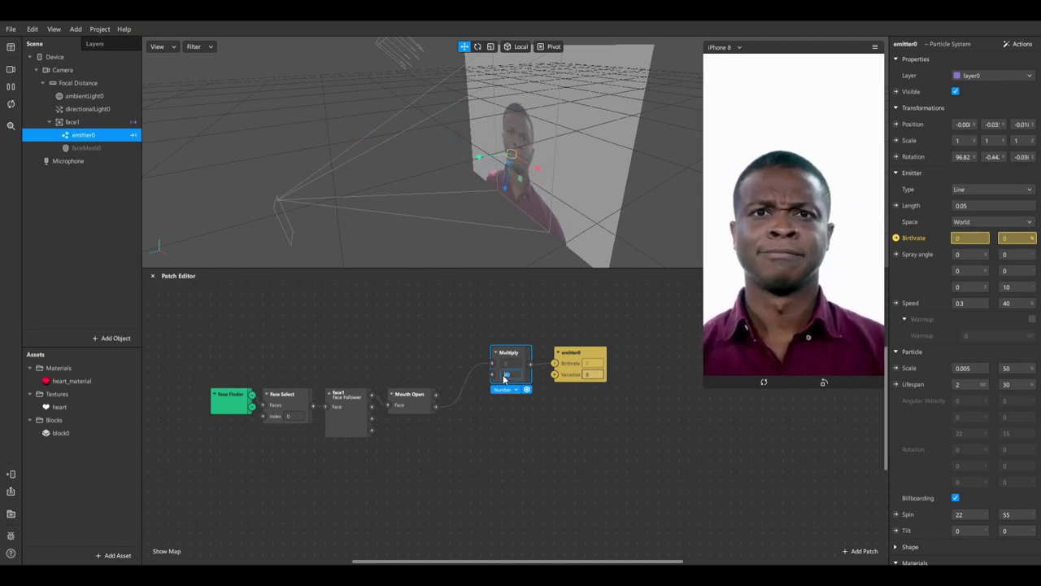
pyautogui.click(569, 424)
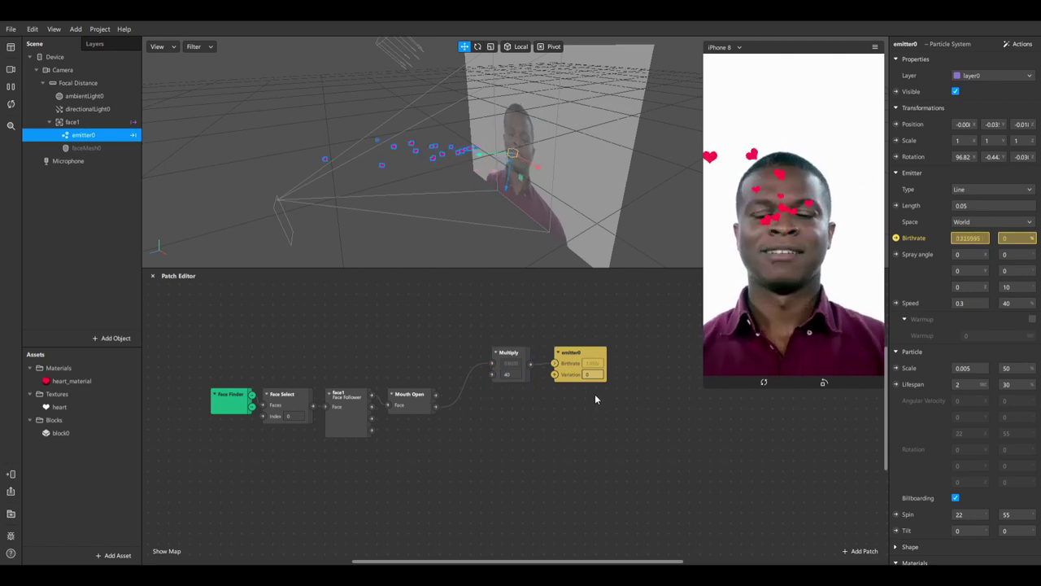
pyautogui.scroll(3, 507, 191)
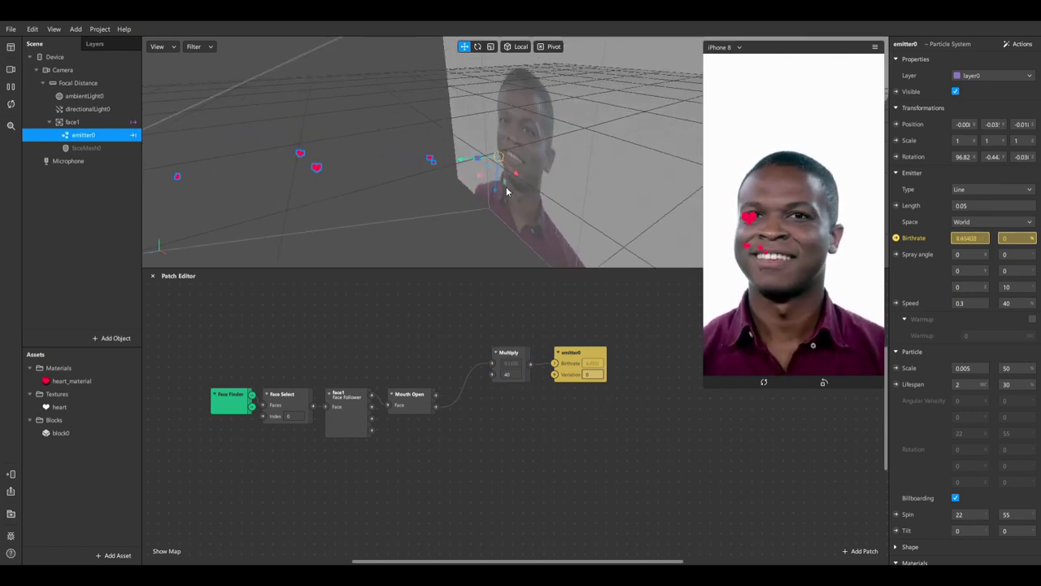
pyautogui.moveTo(507, 191); pyautogui.dragTo(747, 327, button='right')
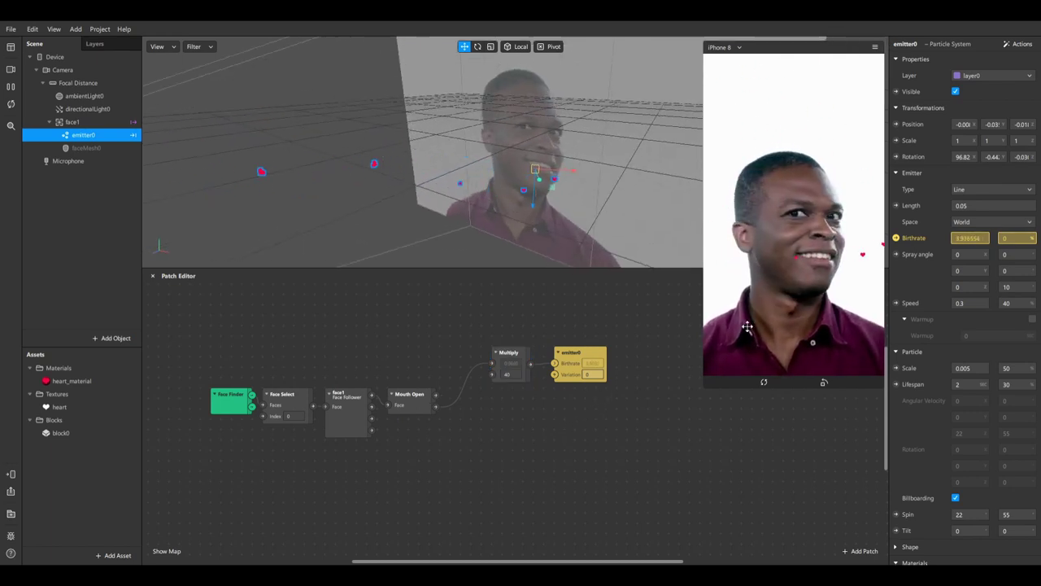